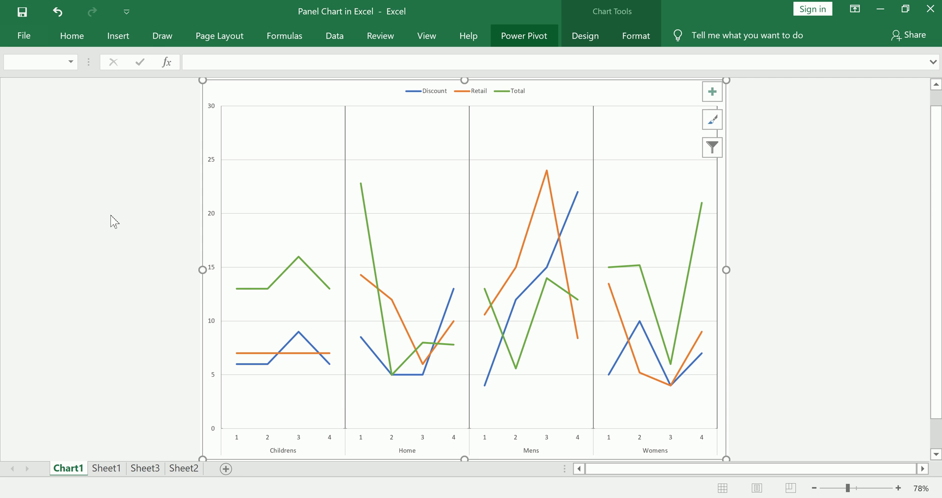
- Examine the finished panel chart's four department panels, their shared vertical axis and the quarter labels beneath each panel
click(861, 337)
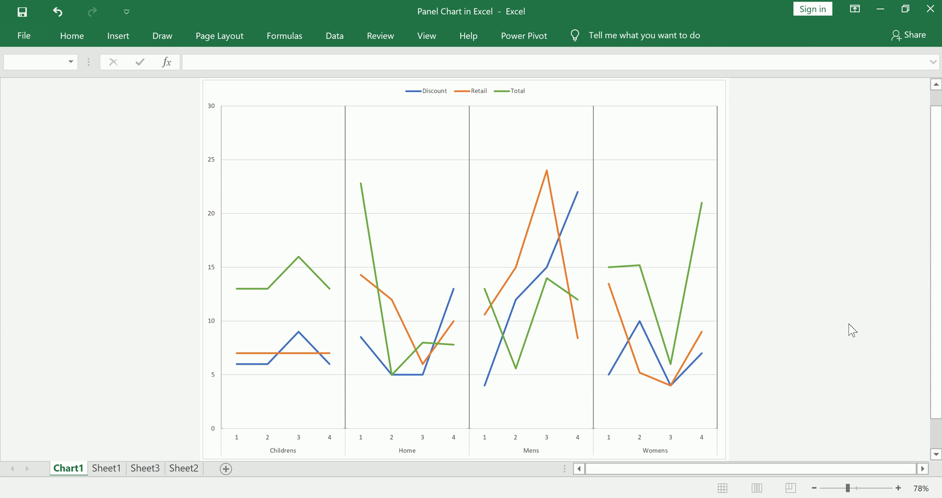
mouse_move(245, 219)
mouse_down()
mouse_move(315, 235)
mouse_move(246, 306)
mouse_up()
drag(382, 201, 358, 250)
drag(512, 198, 483, 242)
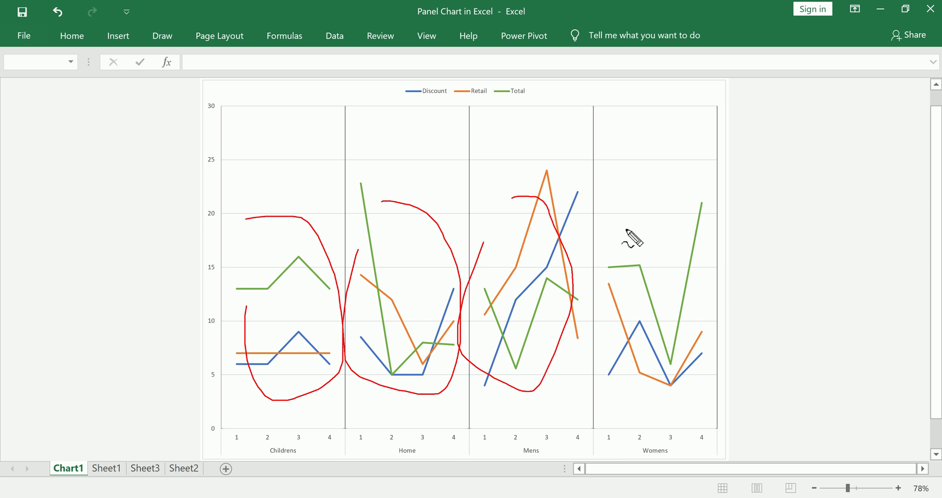
drag(629, 221, 679, 217)
drag(721, 246, 624, 237)
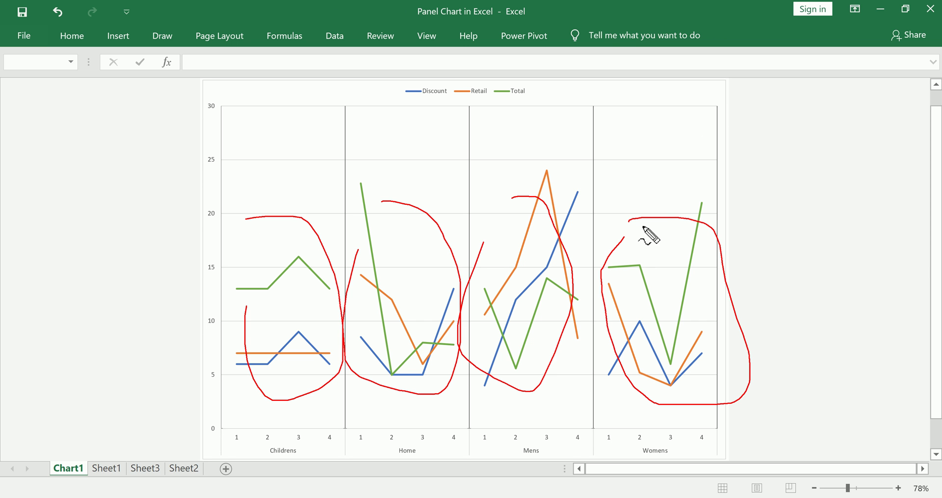
drag(185, 101, 186, 98)
mouse_move(268, 94)
mouse_down()
mouse_move(780, 385)
mouse_move(400, 410)
mouse_move(230, 110)
mouse_up()
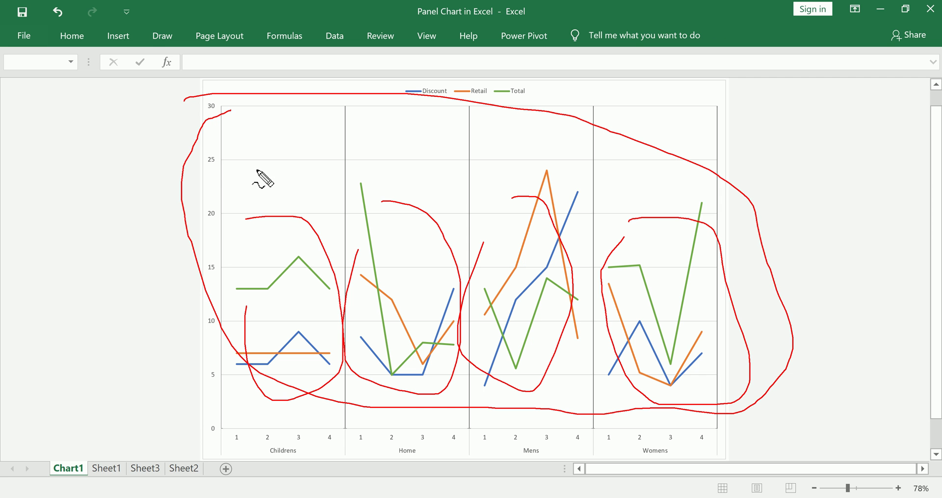
drag(151, 112, 162, 105)
mouse_move(178, 137)
mouse_down()
mouse_move(161, 110)
mouse_move(135, 419)
mouse_up()
mouse_move(212, 425)
mouse_down()
mouse_move(353, 435)
mouse_move(209, 437)
mouse_up()
mouse_move(363, 425)
mouse_down()
mouse_move(448, 435)
mouse_move(353, 442)
mouse_up()
mouse_move(496, 425)
mouse_down()
mouse_move(618, 444)
mouse_move(464, 443)
mouse_up()
mouse_move(607, 424)
mouse_down()
mouse_move(628, 429)
mouse_move(587, 405)
mouse_up()
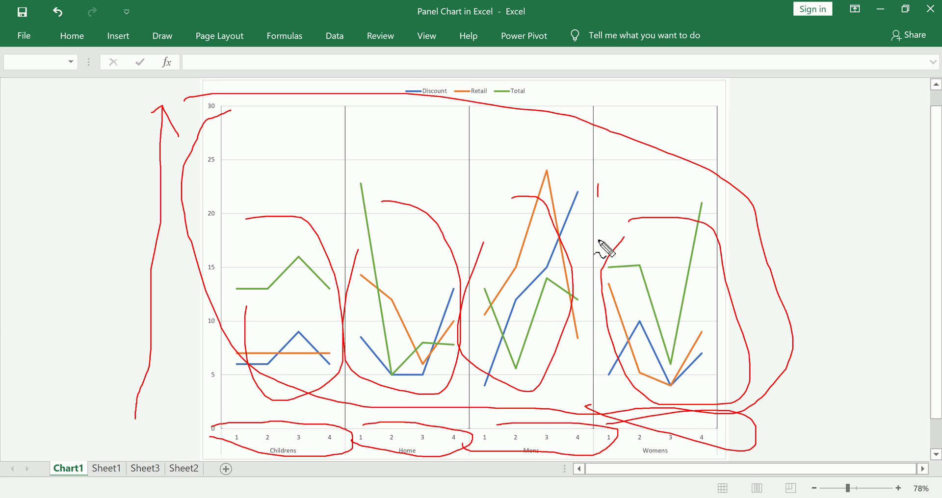
mouse_move(597, 184)
mouse_down()
mouse_move(610, 408)
mouse_move(707, 194)
mouse_move(575, 173)
mouse_up()
mouse_move(468, 187)
mouse_down()
mouse_move(467, 420)
mouse_move(590, 238)
mouse_move(471, 188)
mouse_up()
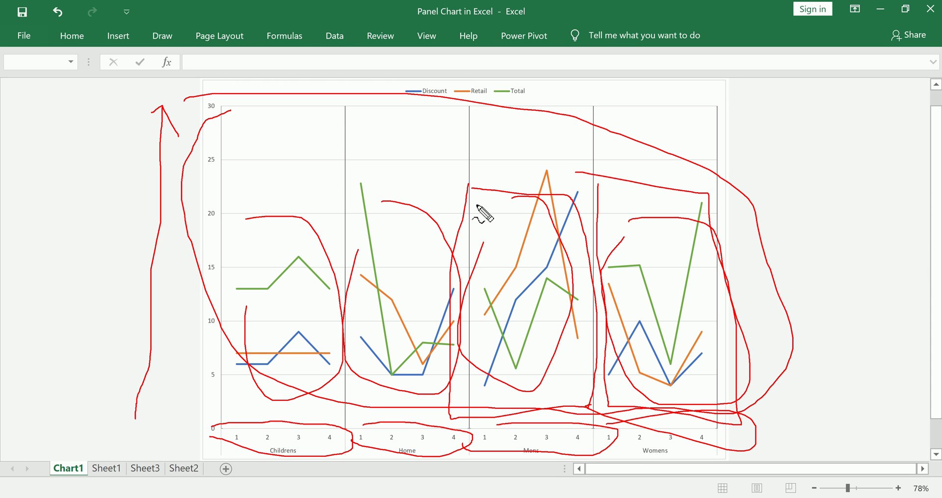
key(Escape)
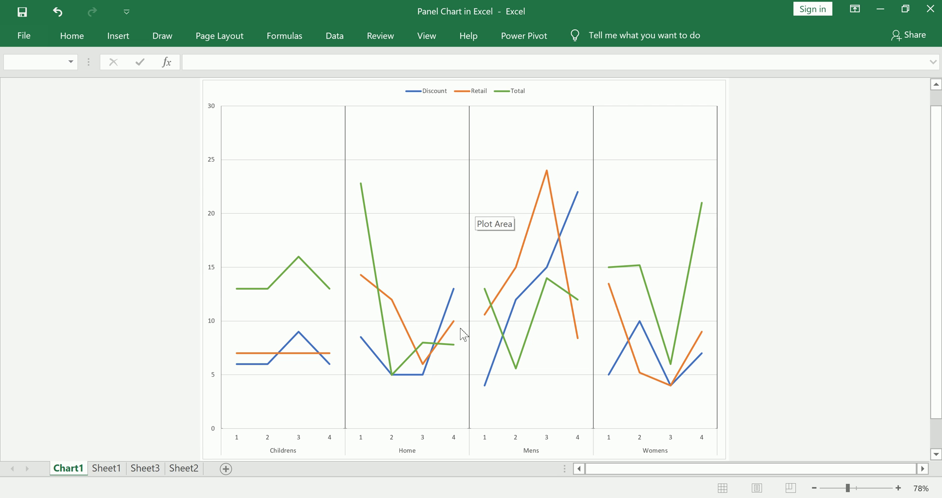
- Open Sheet3, which holds the quarterly Discount, Retail and Total data by department
click(192, 469)
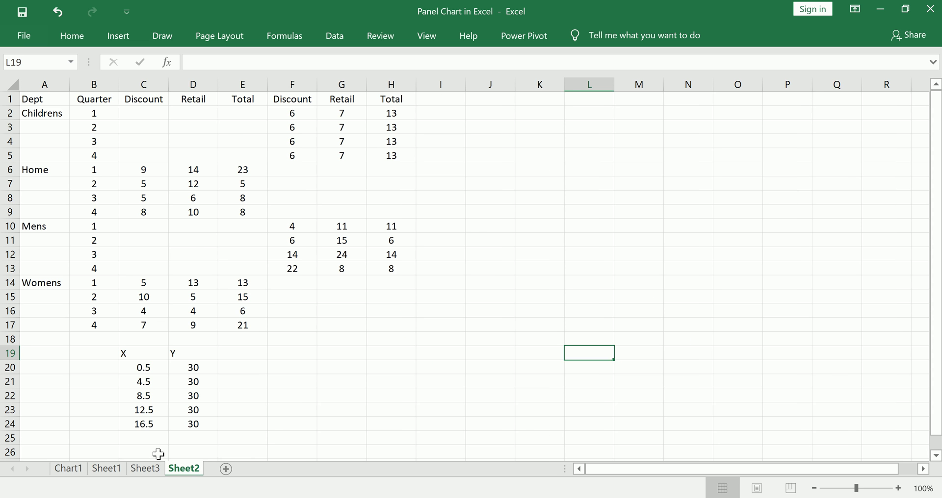
click(153, 469)
click(261, 361)
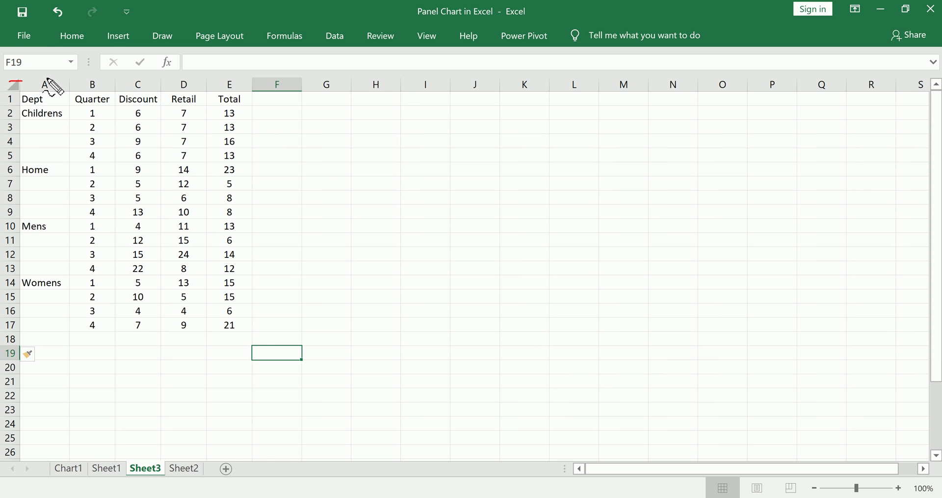
mouse_move(10, 80)
mouse_down()
mouse_move(273, 301)
mouse_move(38, 133)
mouse_up()
scroll(131, 175, up, 1)
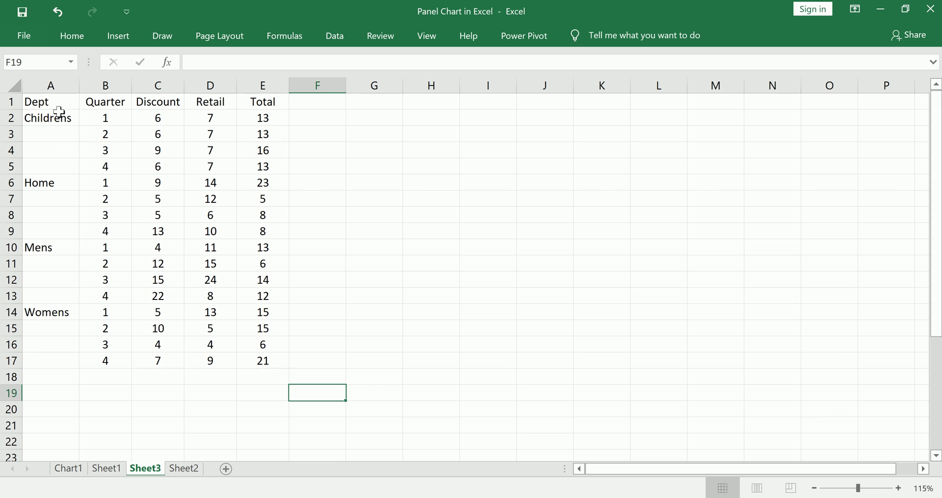
- Examine the column headings in row 1 and the Discount, Retail and Total figures of each department
click(46, 101)
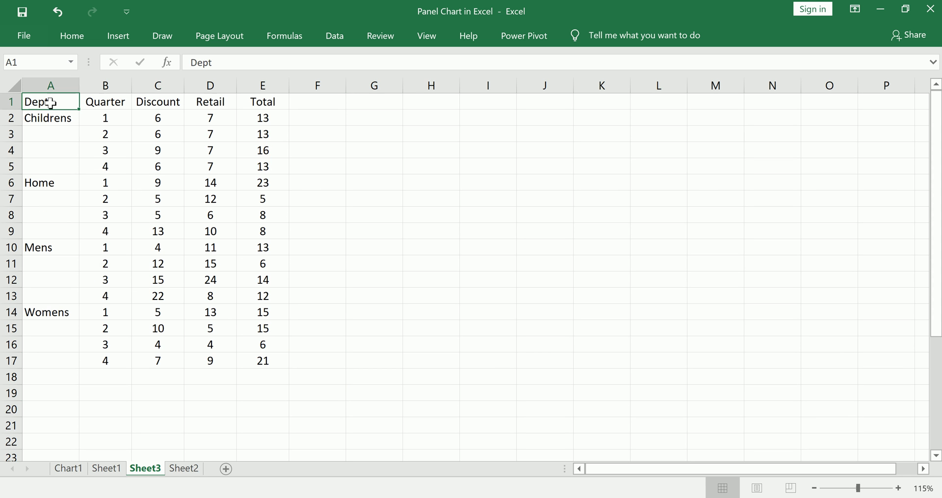
click(98, 105)
click(172, 101)
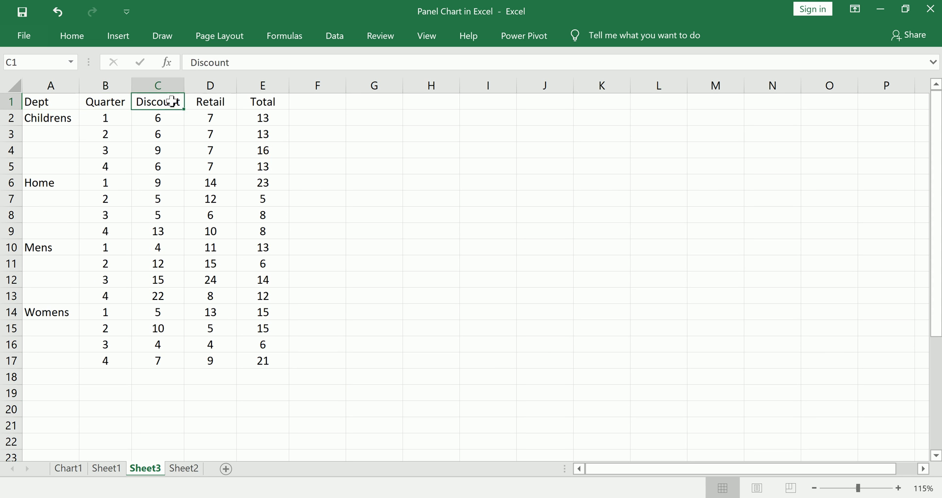
click(212, 101)
click(269, 102)
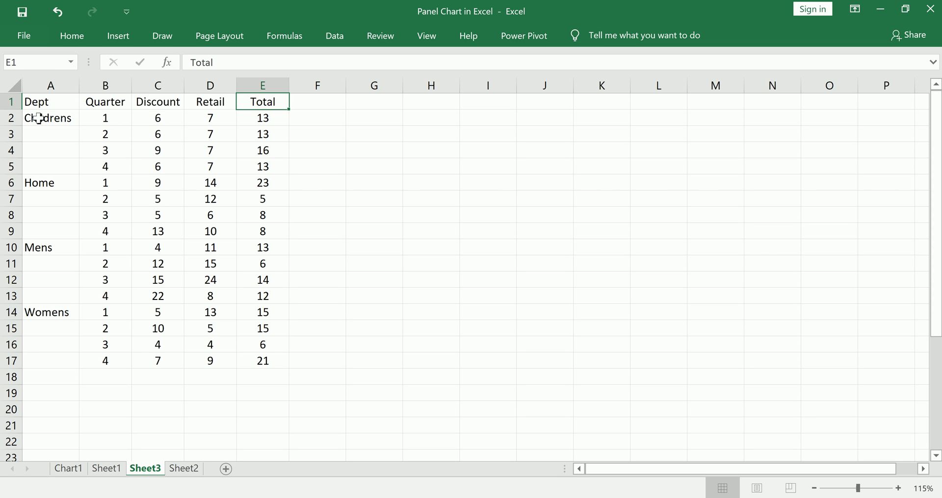
drag(39, 118, 47, 300)
drag(48, 312, 54, 363)
drag(127, 120, 262, 166)
key(shift+Left)
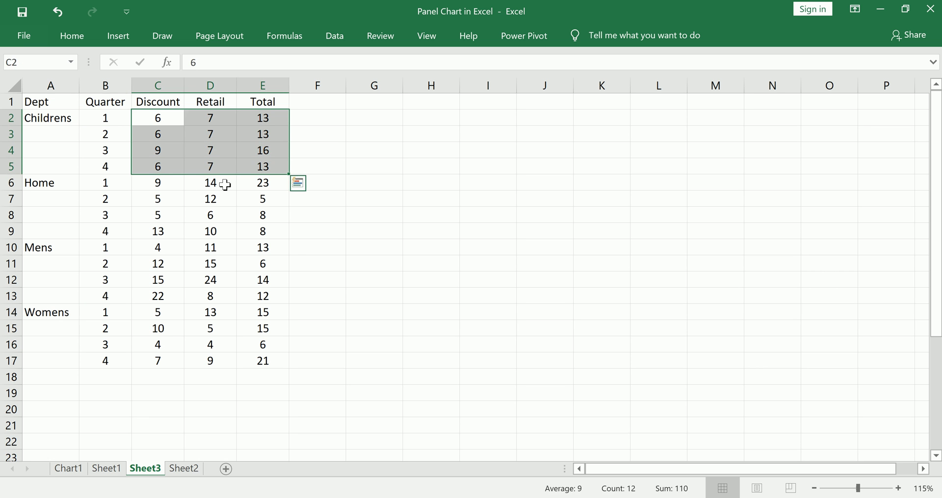
drag(161, 182, 262, 230)
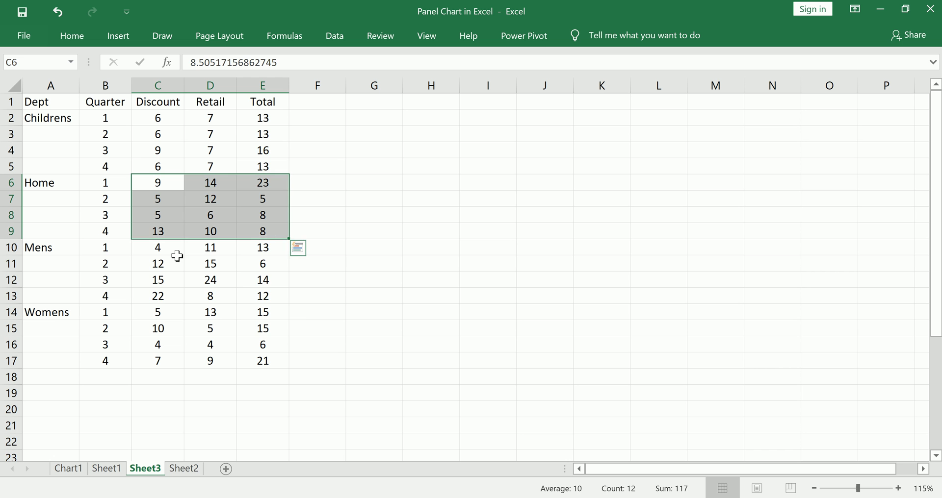
drag(172, 252, 241, 294)
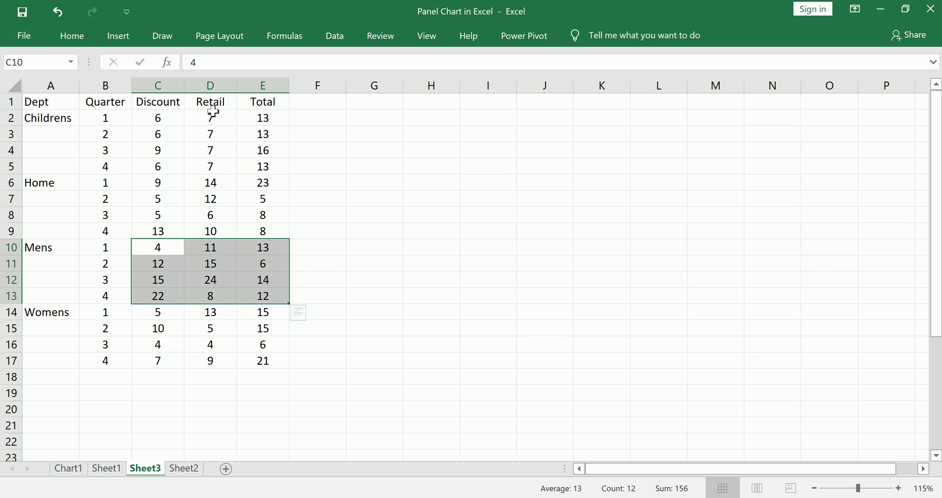
drag(174, 87, 259, 99)
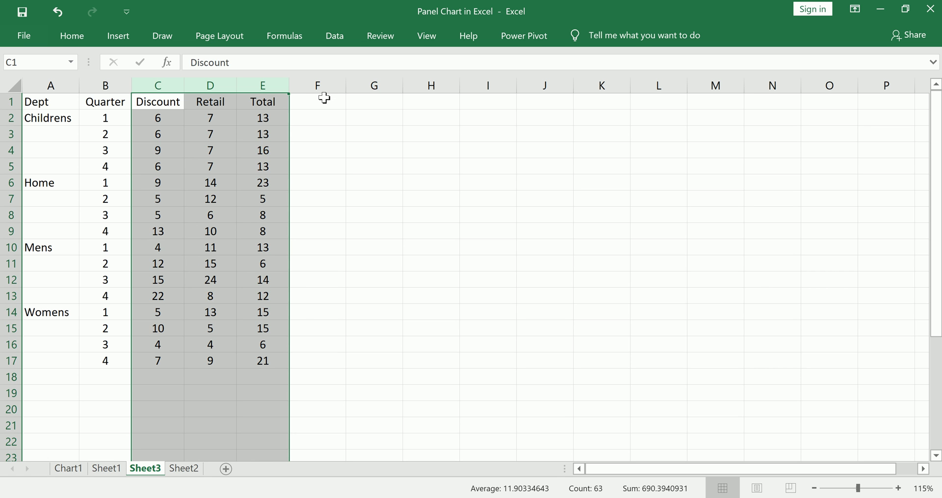
click(372, 101)
click(432, 100)
click(490, 101)
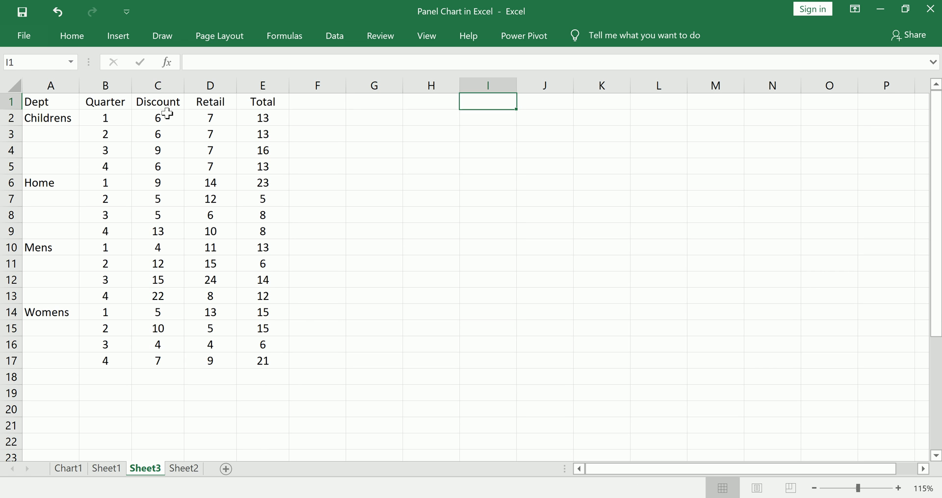
- Review the Dept and Quarter label columns and the complete Childrens block in A2:E5
drag(54, 118, 71, 352)
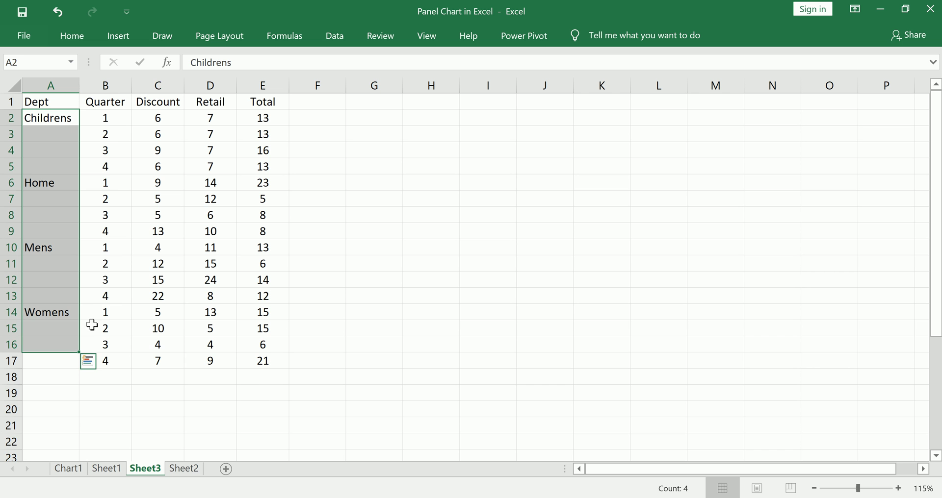
drag(105, 117, 105, 134)
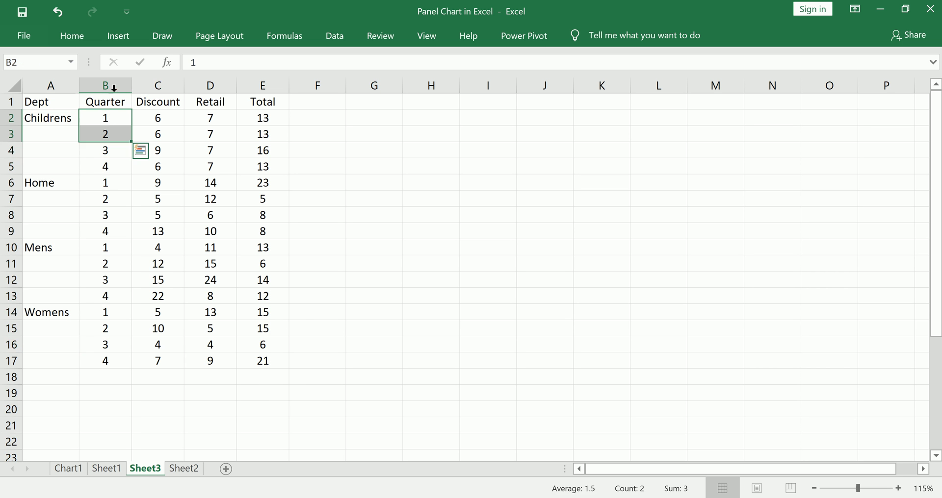
click(114, 88)
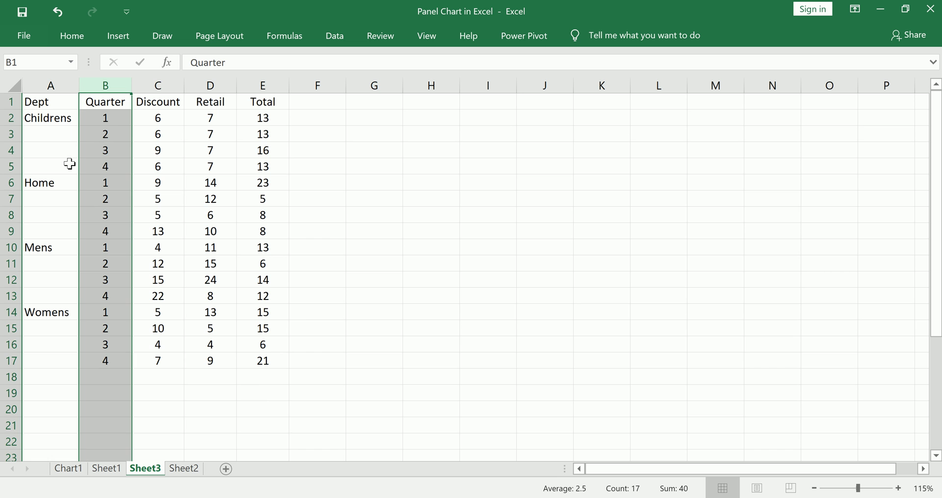
click(90, 141)
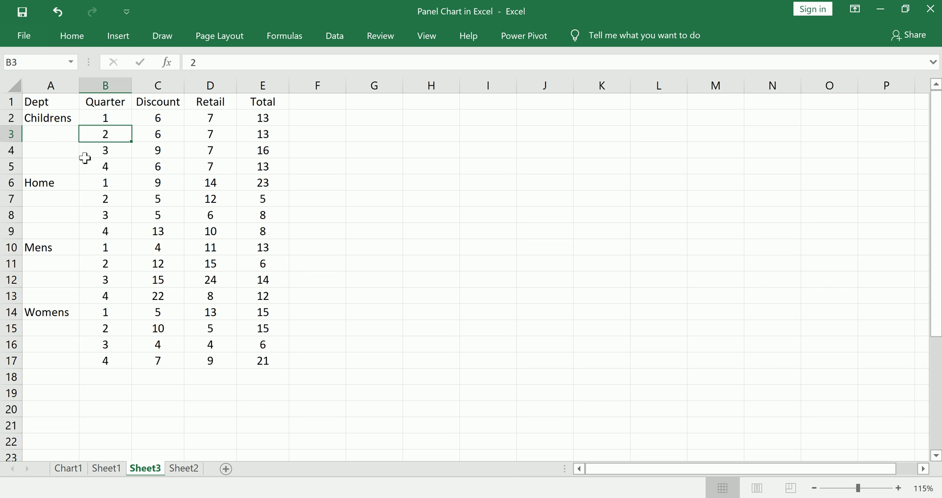
drag(63, 118, 158, 119)
drag(263, 155, 266, 170)
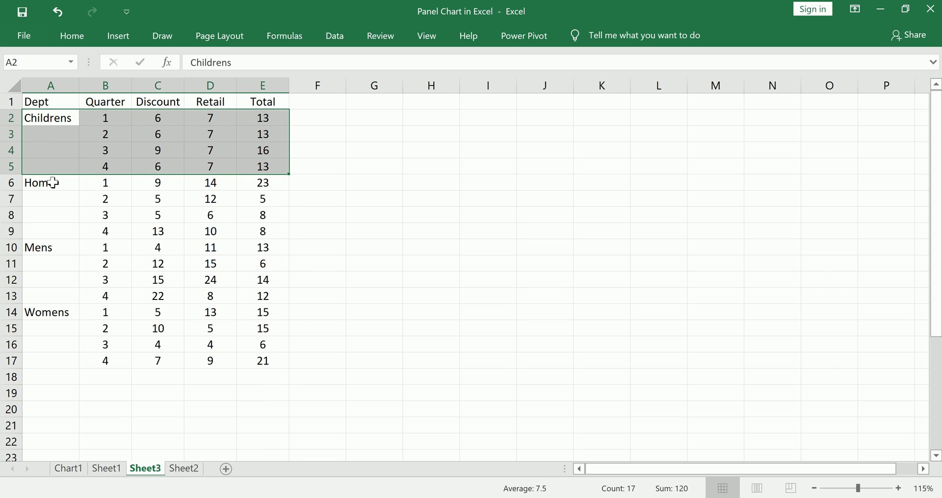
click(160, 247)
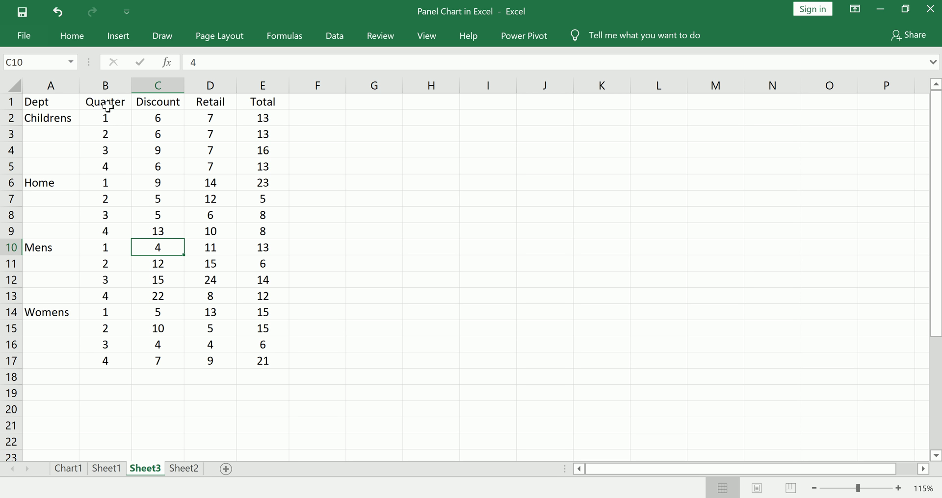
- Copy the Discount, Retail and Total headings from C1:E1 into F1:H1
drag(143, 102, 248, 102)
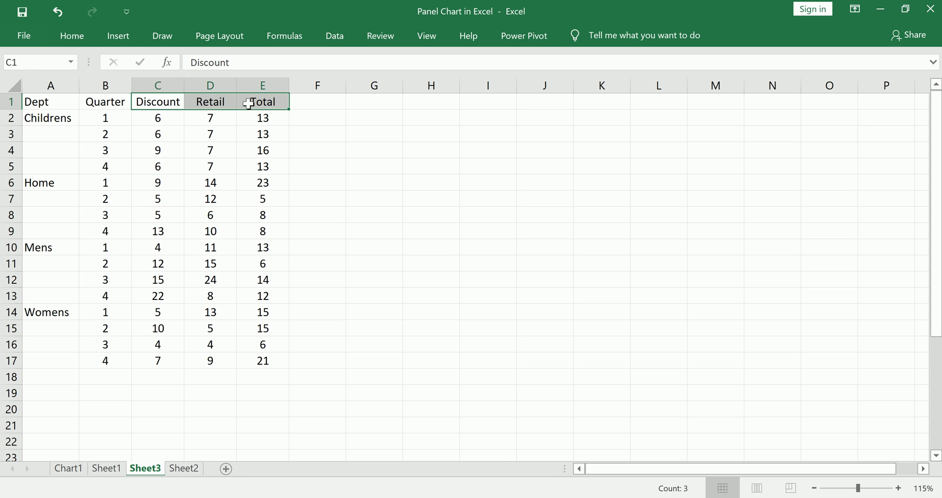
key(ctrl+c)
click(316, 101)
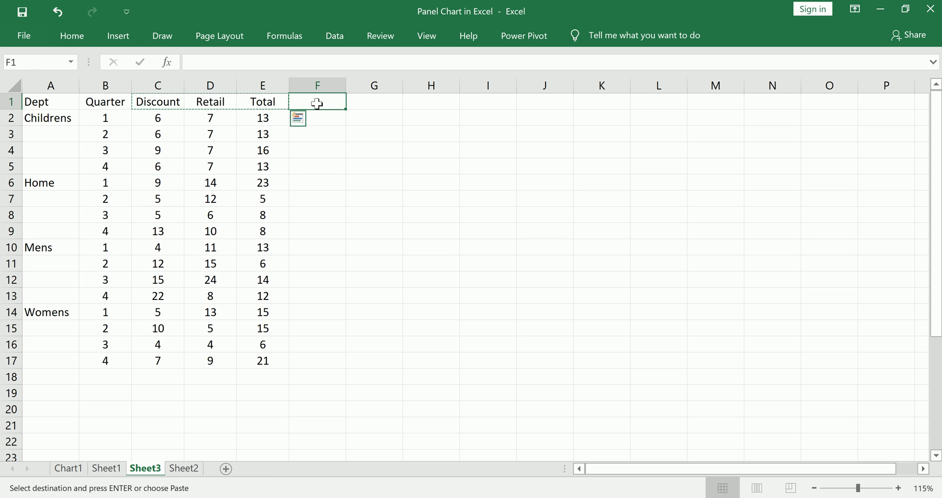
key(ctrl+v)
click(310, 151)
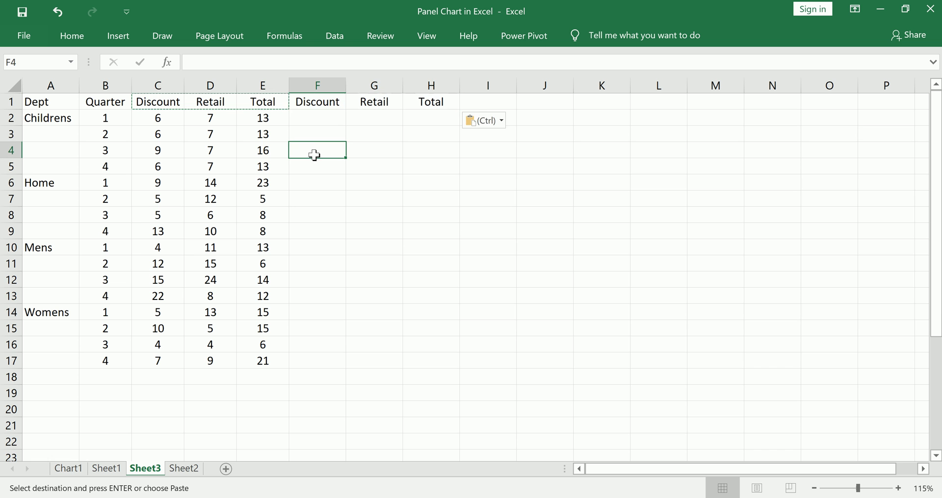
key(Escape)
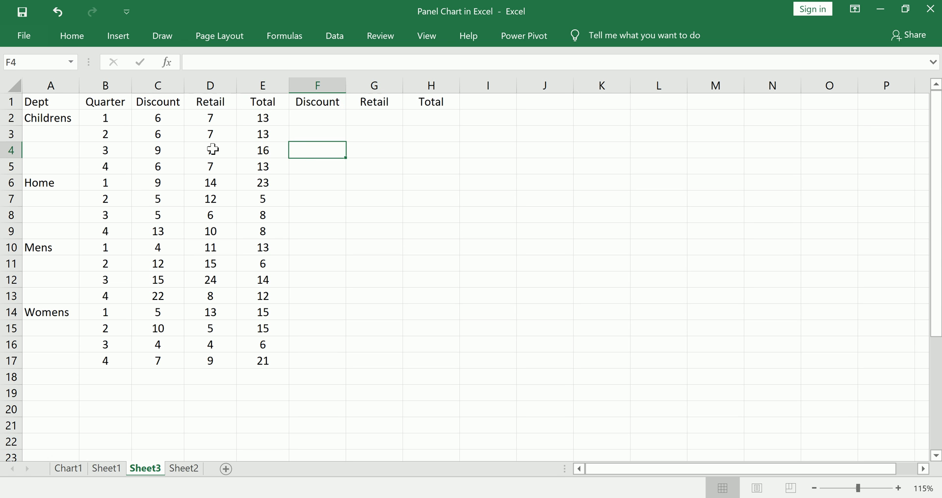
drag(106, 119, 242, 138)
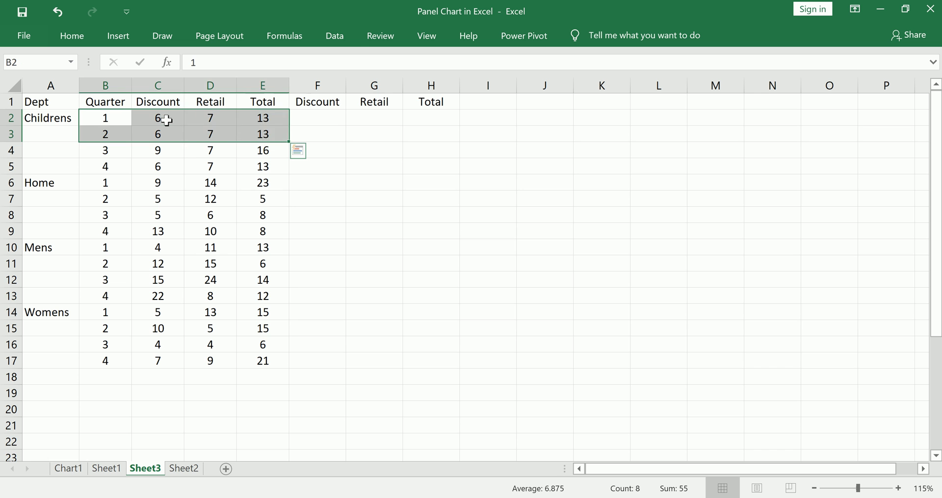
drag(164, 117, 253, 165)
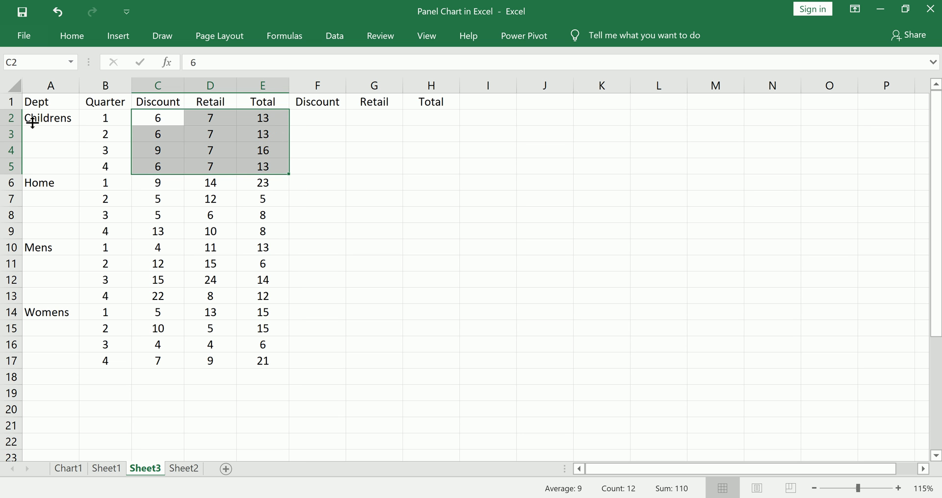
drag(59, 85, 89, 90)
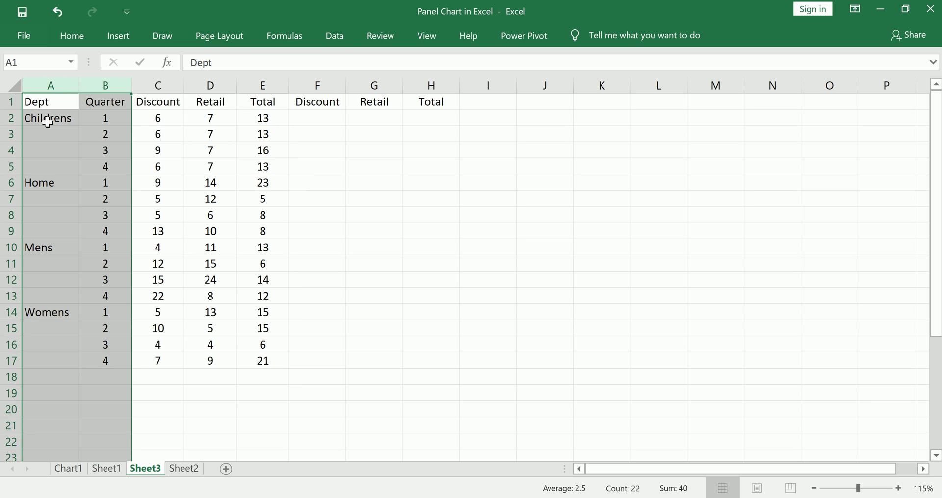
drag(48, 122, 62, 267)
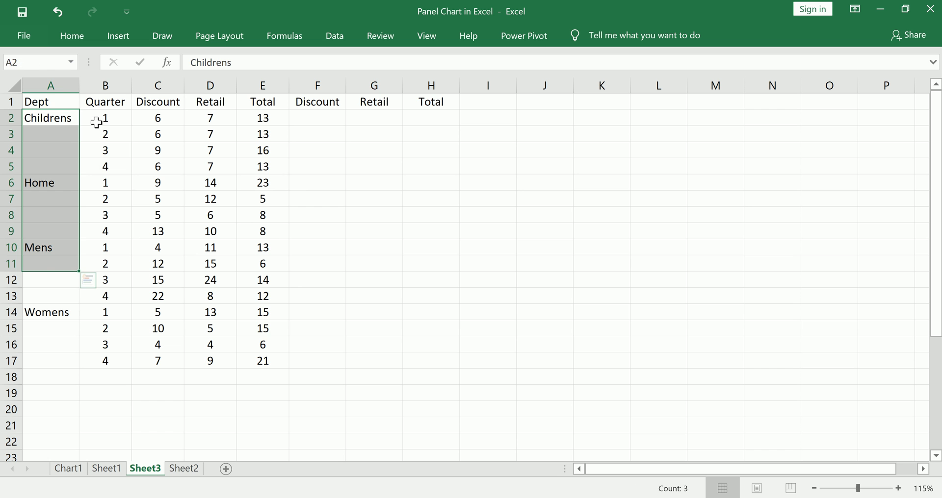
drag(97, 122, 96, 146)
click(96, 146)
- Move the Childrens figures from C2:E5 into F2:H5 under the duplicated headings
click(149, 117)
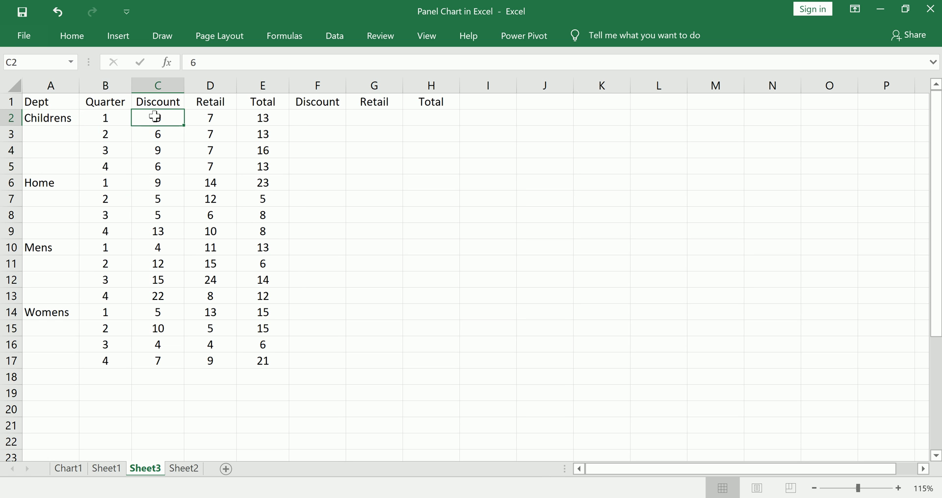
drag(220, 129, 250, 177)
key(ctrl+c)
click(326, 125)
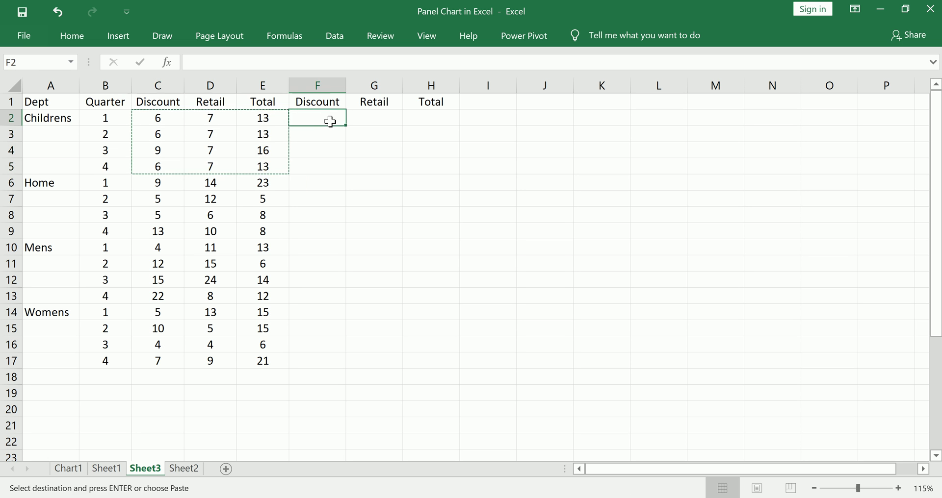
key(ctrl+v)
click(325, 102)
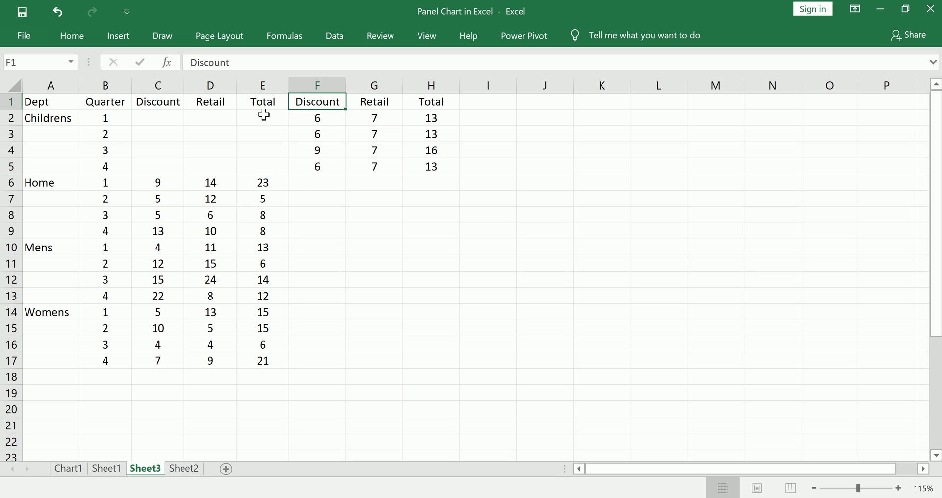
- Examine how the Childrens, Home and Mens figures should alternate between columns F:H and C:E
click(352, 123)
click(234, 194)
click(340, 139)
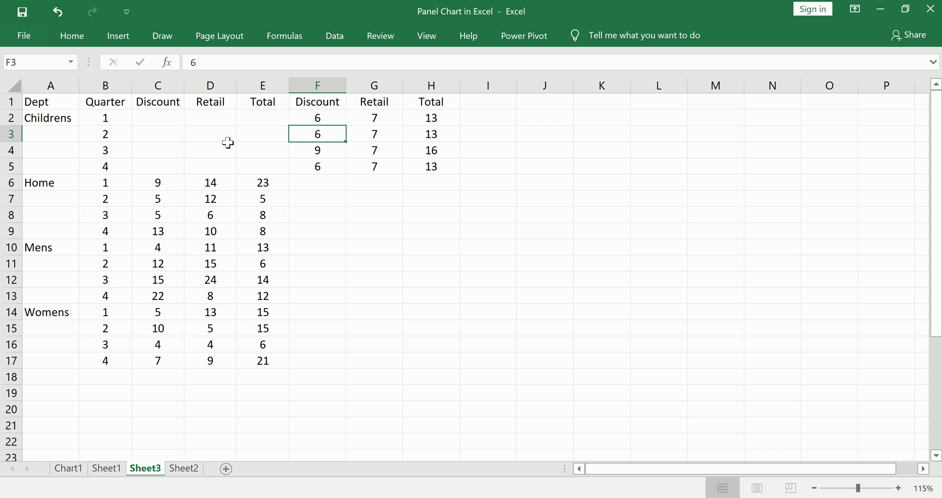
drag(177, 139, 250, 139)
mouse_move(251, 128)
mouse_down()
mouse_move(260, 134)
mouse_move(249, 146)
mouse_up()
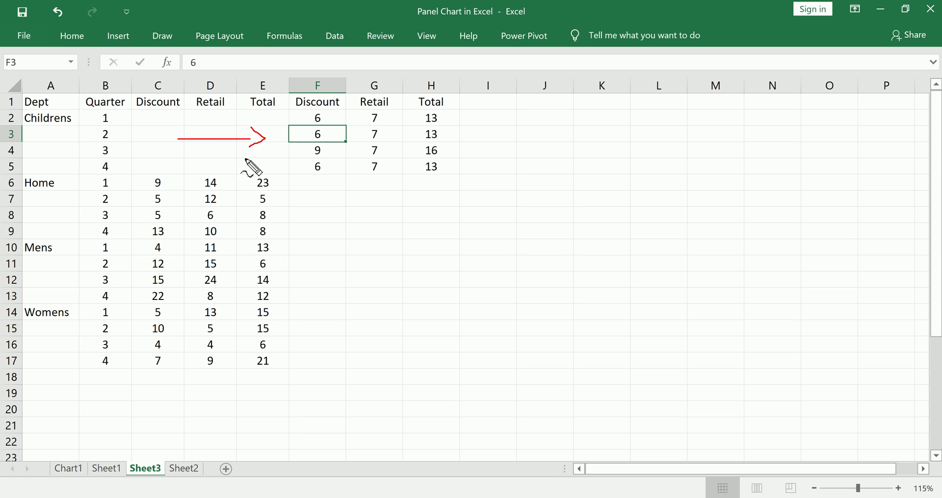
mouse_move(413, 206)
mouse_down()
mouse_move(308, 213)
mouse_move(333, 232)
mouse_up()
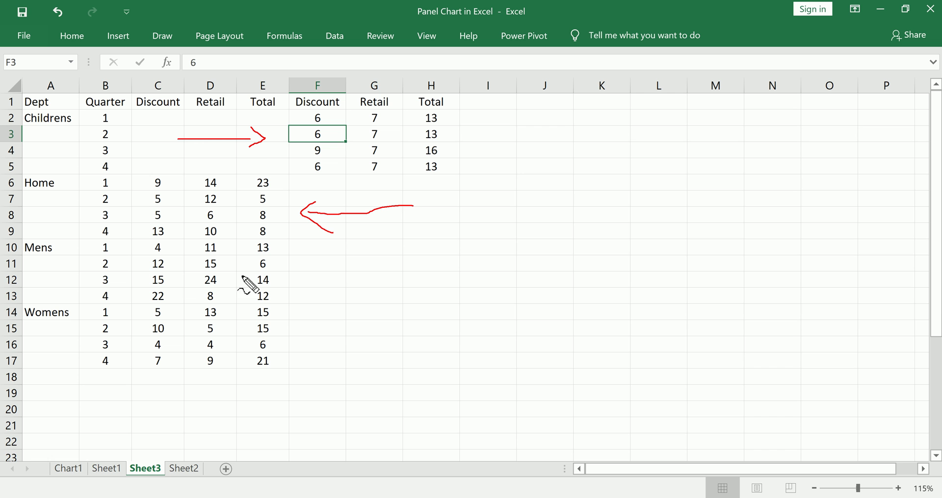
mouse_move(156, 270)
mouse_down()
mouse_move(276, 277)
mouse_move(252, 286)
mouse_up()
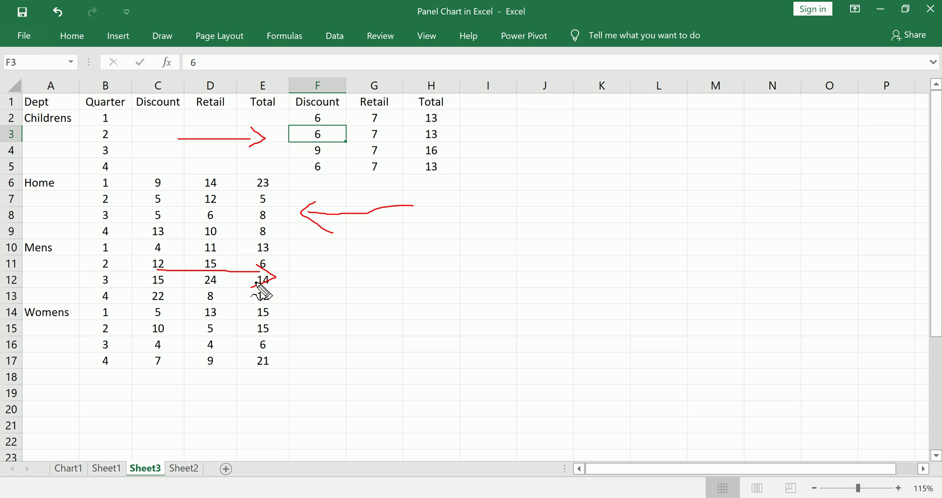
key(Escape)
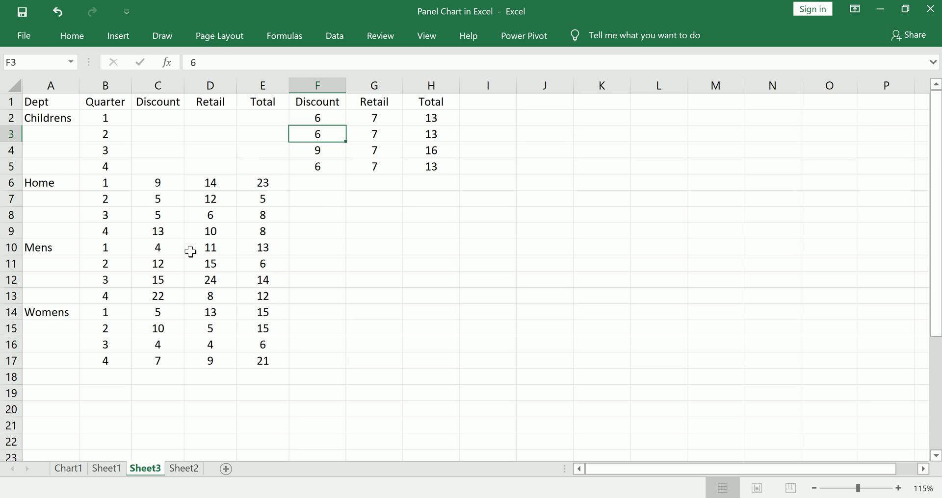
- Move the Mens figures from C10:E13 into F10:H13 under the duplicated headings
drag(157, 252, 247, 304)
key(ctrl+x)
click(319, 249)
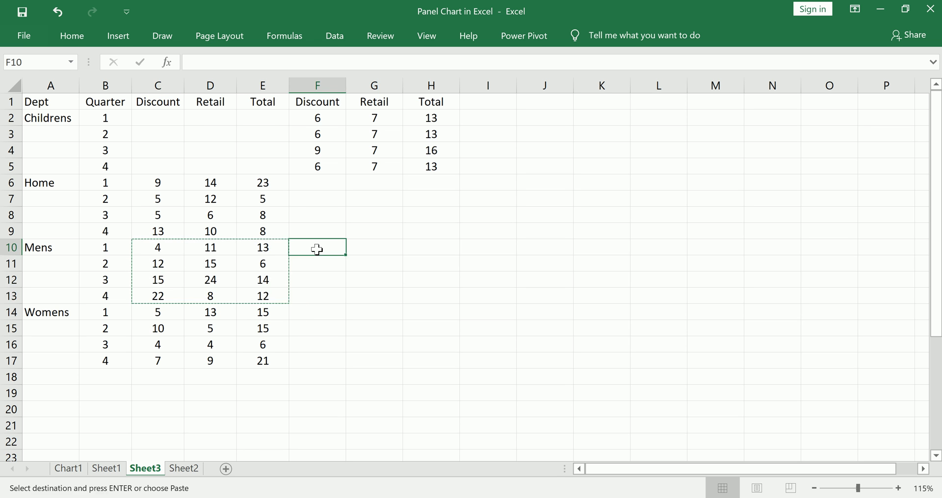
key(ctrl+v)
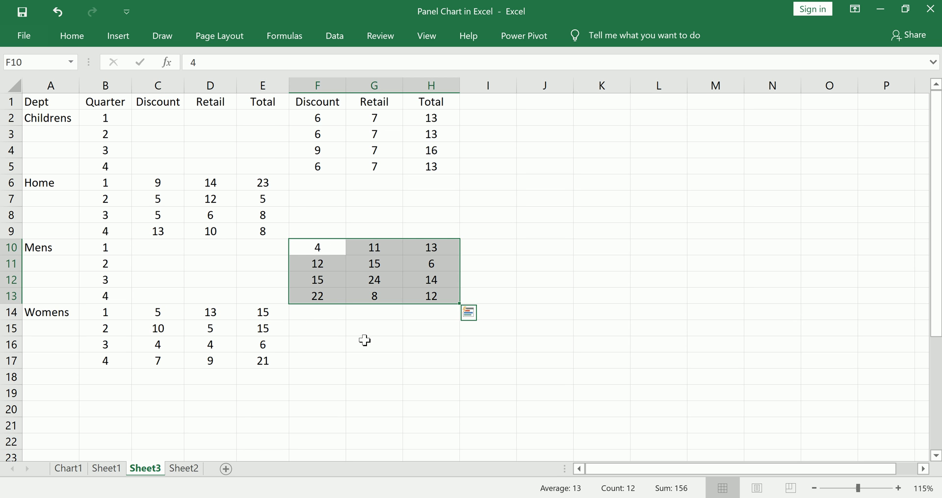
- Review the Womens block's placement and how the alternating column sets would extend to further departments and headings
mouse_move(434, 340)
mouse_down()
mouse_move(300, 342)
mouse_move(317, 354)
mouse_up()
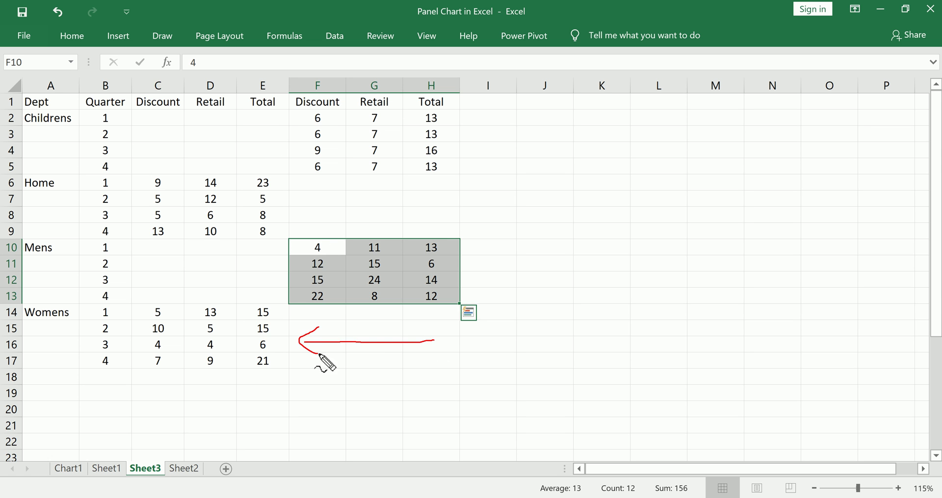
drag(35, 378, 57, 379)
mouse_move(320, 398)
mouse_down()
mouse_move(430, 415)
mouse_move(345, 415)
mouse_up()
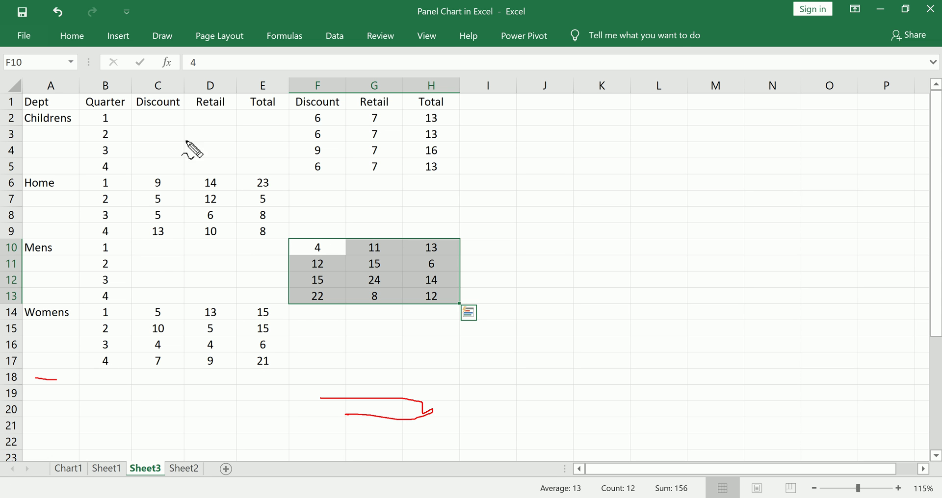
drag(166, 83, 167, 103)
drag(206, 84, 255, 100)
drag(330, 89, 331, 98)
mouse_move(387, 77)
mouse_down()
mouse_move(387, 89)
mouse_move(443, 94)
mouse_up()
drag(507, 93, 513, 100)
drag(599, 82, 606, 93)
drag(655, 91, 668, 96)
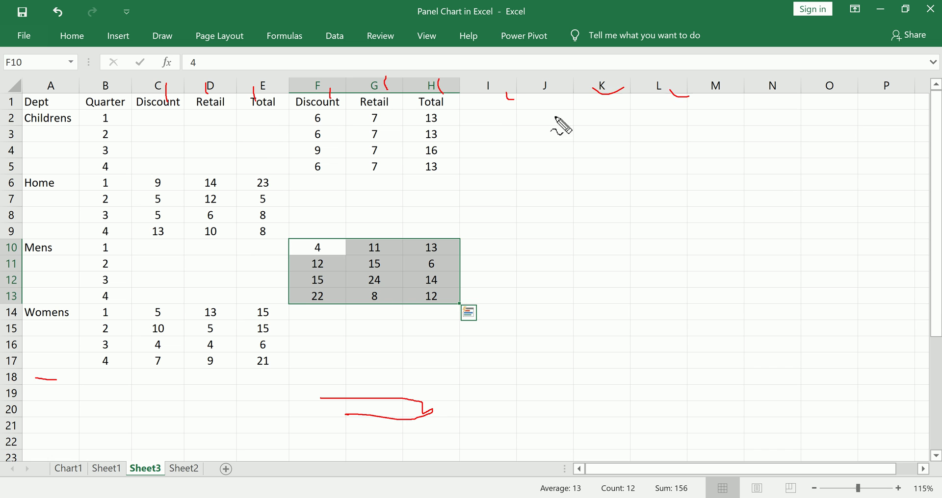
key(Escape)
click(419, 201)
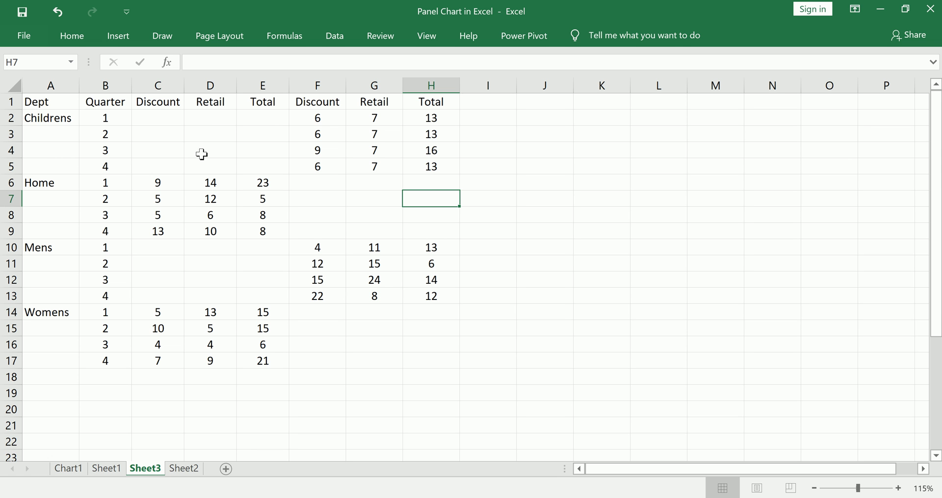
- Insert a basic 2-D line chart from the staggered data in C1:H17
drag(168, 98, 427, 355)
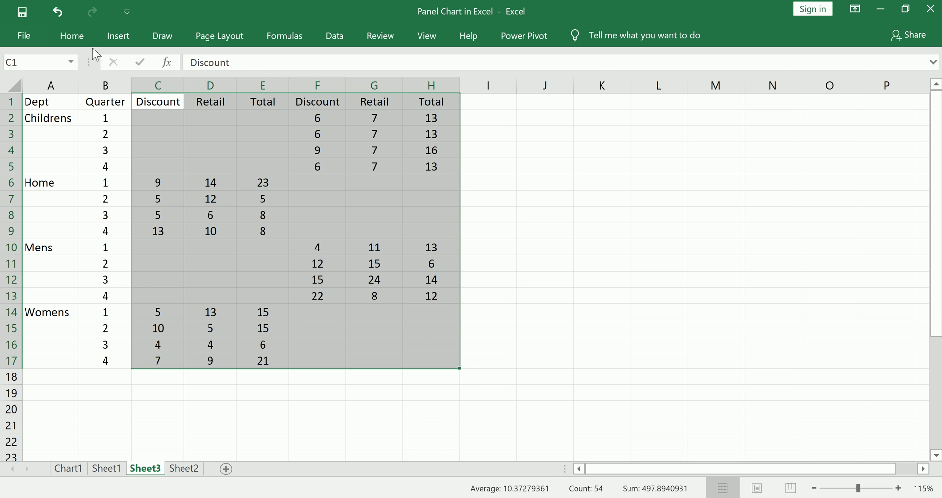
click(118, 35)
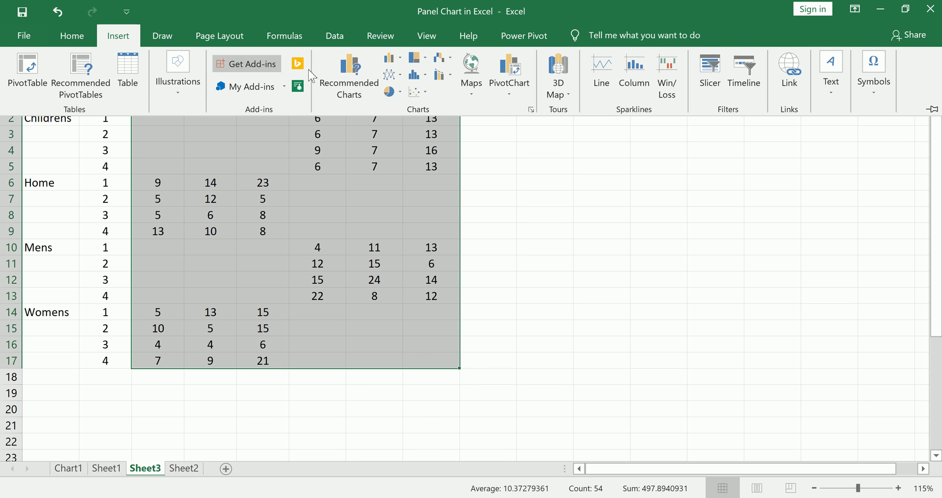
click(398, 78)
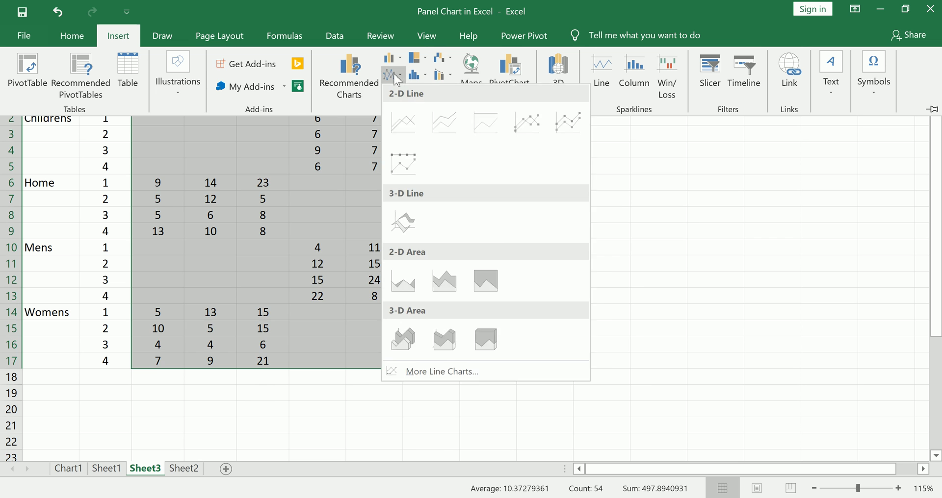
click(401, 118)
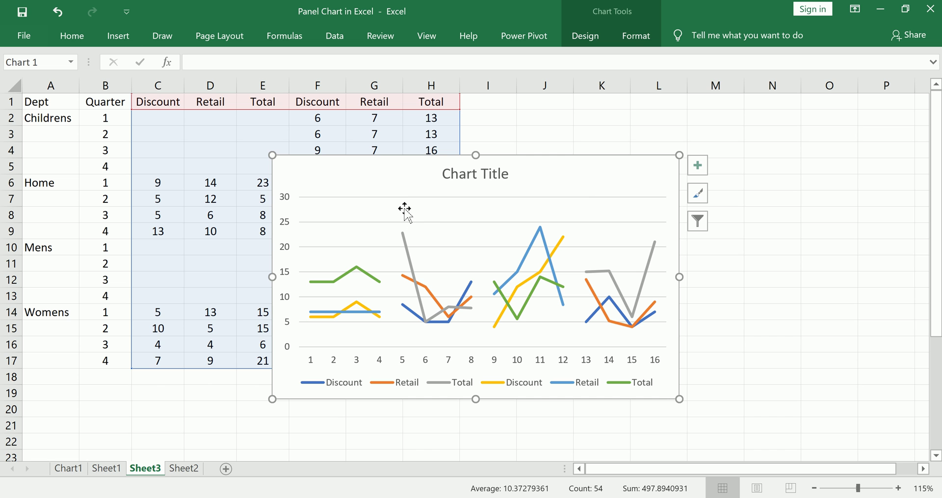
- Examine the chart's divisions between the four department panels, its horizontal axis labels and its legend
mouse_move(299, 378)
mouse_down()
mouse_move(502, 358)
mouse_move(643, 366)
mouse_move(552, 414)
mouse_move(375, 412)
mouse_move(294, 384)
mouse_up()
key(Escape)
drag(385, 245, 399, 342)
drag(475, 241, 476, 265)
drag(476, 320, 477, 334)
drag(575, 241, 571, 337)
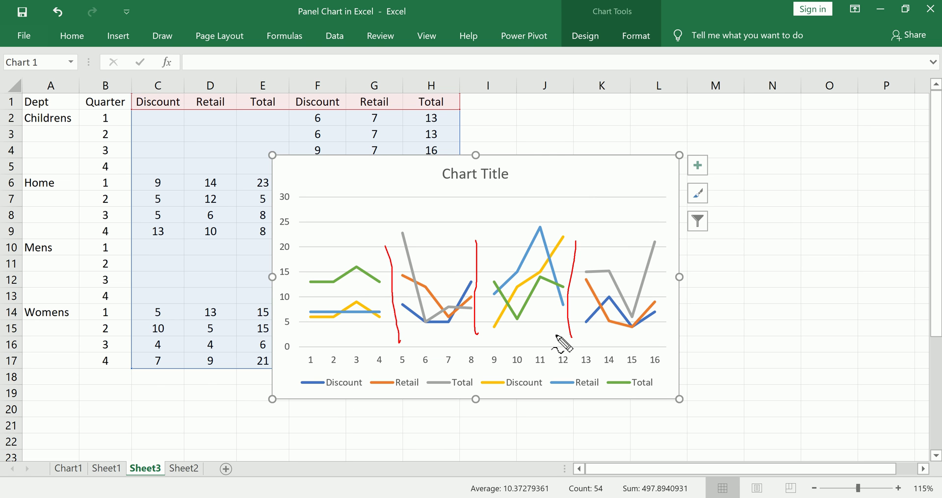
mouse_move(300, 344)
mouse_down()
mouse_move(647, 355)
mouse_move(561, 383)
mouse_move(365, 375)
mouse_move(293, 362)
mouse_move(299, 349)
mouse_up()
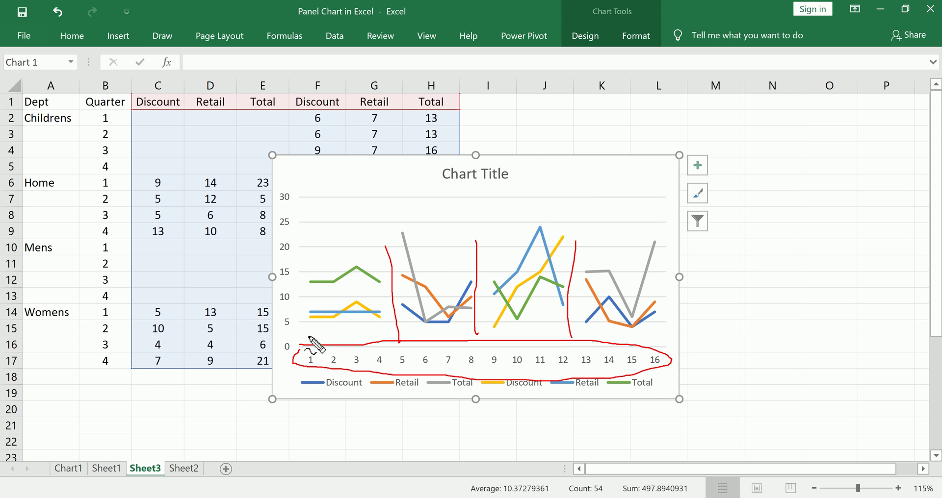
key(Escape)
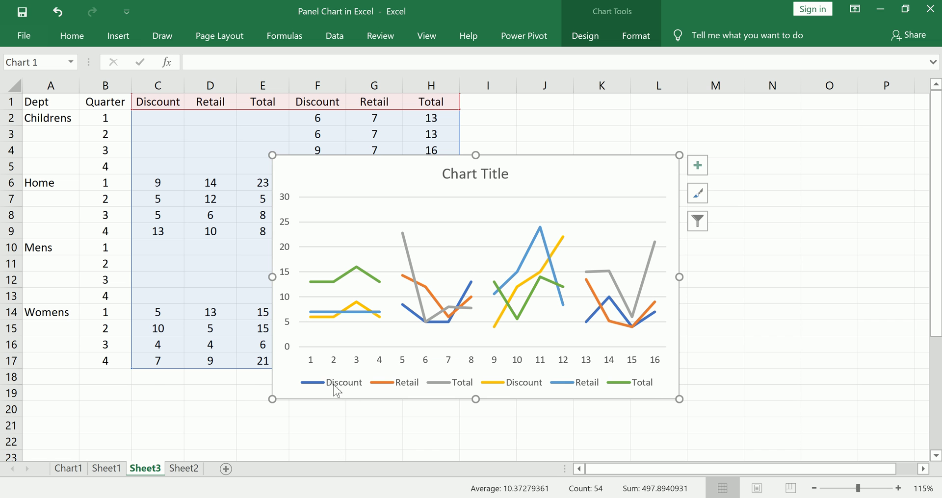
key(ctrl+2)
mouse_move(300, 374)
mouse_down()
mouse_move(600, 372)
mouse_move(522, 403)
mouse_move(283, 396)
mouse_move(339, 367)
mouse_up()
key(Escape)
- Delete the chart title, and enlarge and reposition the chart just below the row 1 headings
drag(679, 399, 751, 440)
click(537, 170)
key(Delete)
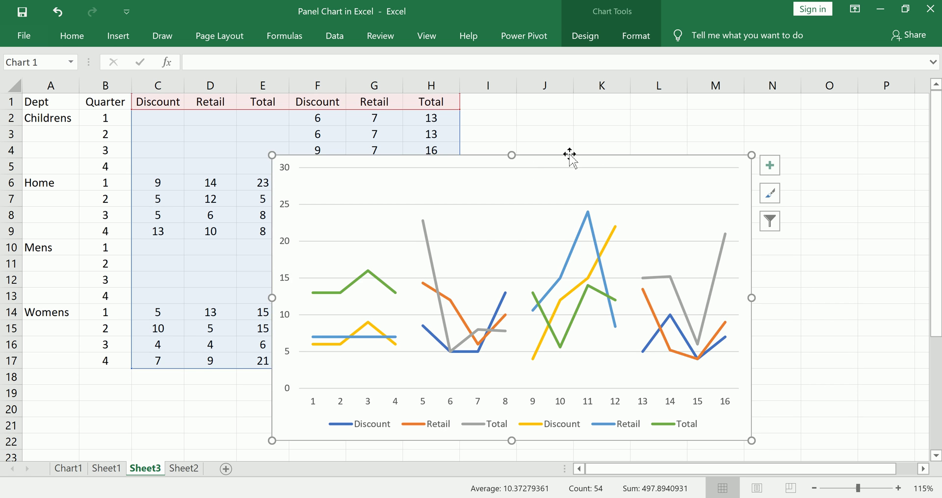
drag(570, 157, 568, 115)
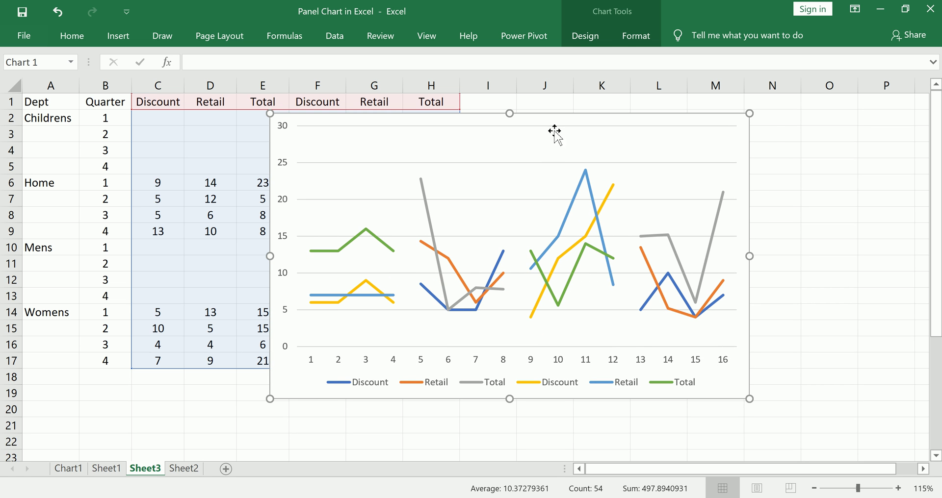
- Compare the two Discount legend entries with the Discount headings in C1 and F1
click(346, 385)
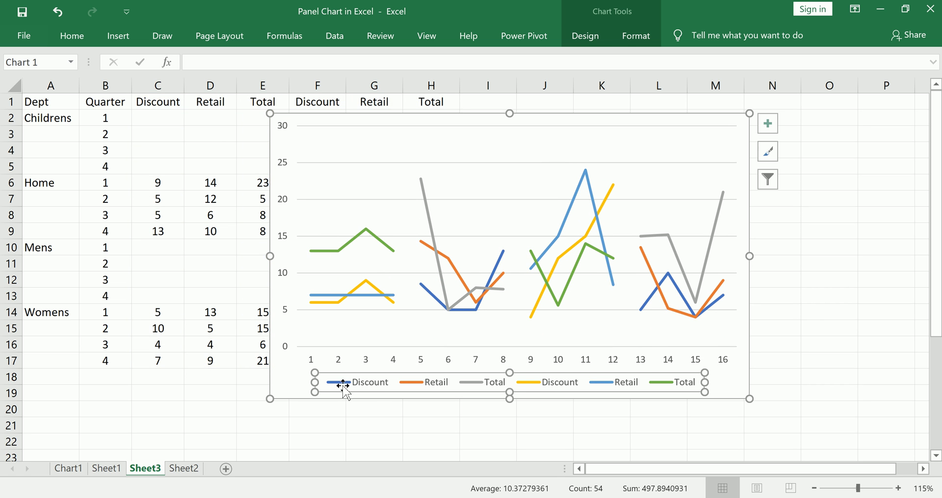
mouse_move(332, 377)
mouse_down()
mouse_move(380, 374)
mouse_move(323, 391)
mouse_up()
mouse_move(521, 376)
mouse_down()
mouse_move(582, 393)
mouse_move(513, 371)
mouse_up()
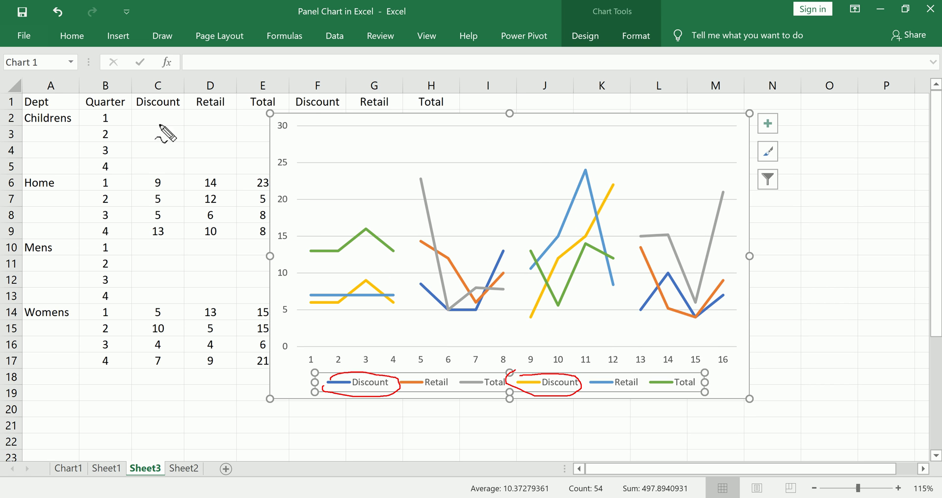
drag(147, 105, 180, 104)
drag(303, 104, 327, 107)
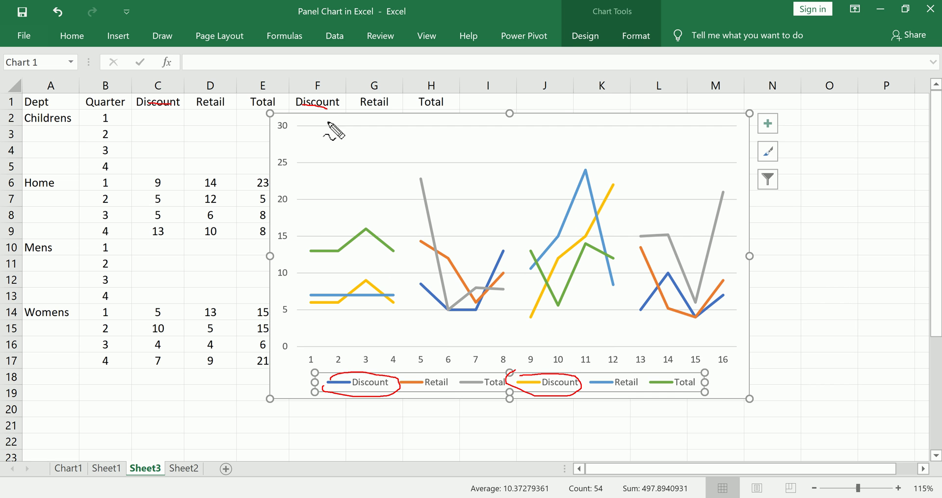
right_click(509, 279)
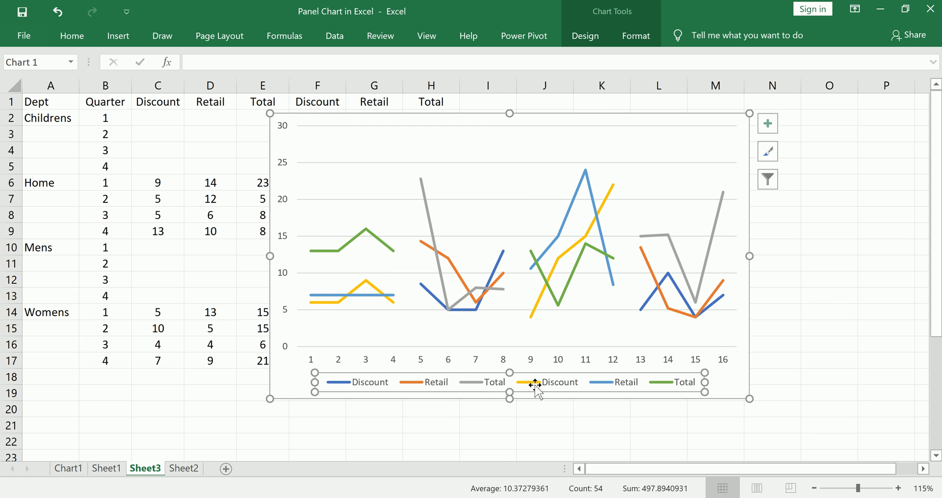
- Recolor the second Discount series line, plotted from F2:F17, with the darker theme blue of the first Discount series
click(365, 288)
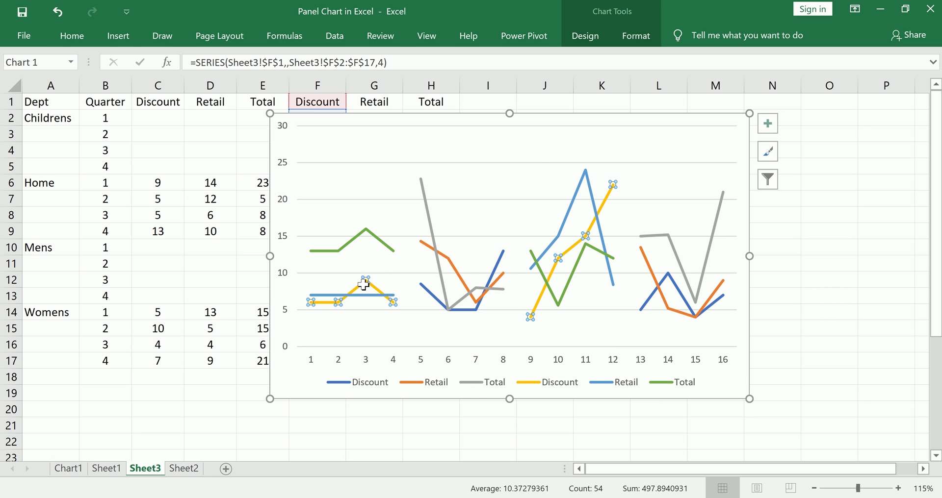
right_click(368, 288)
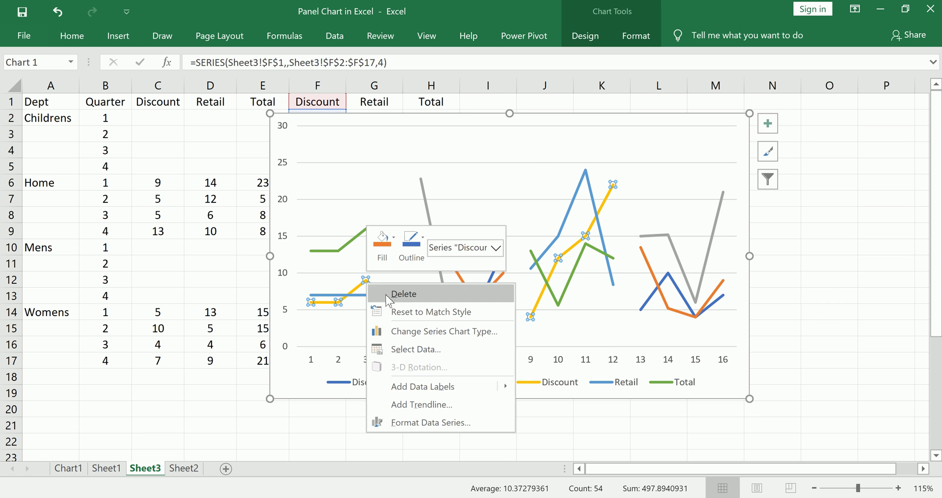
click(450, 423)
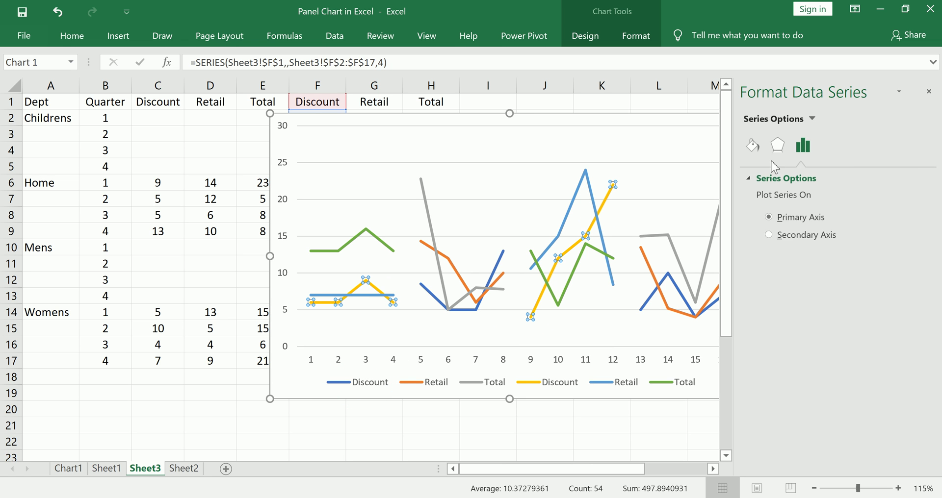
click(753, 146)
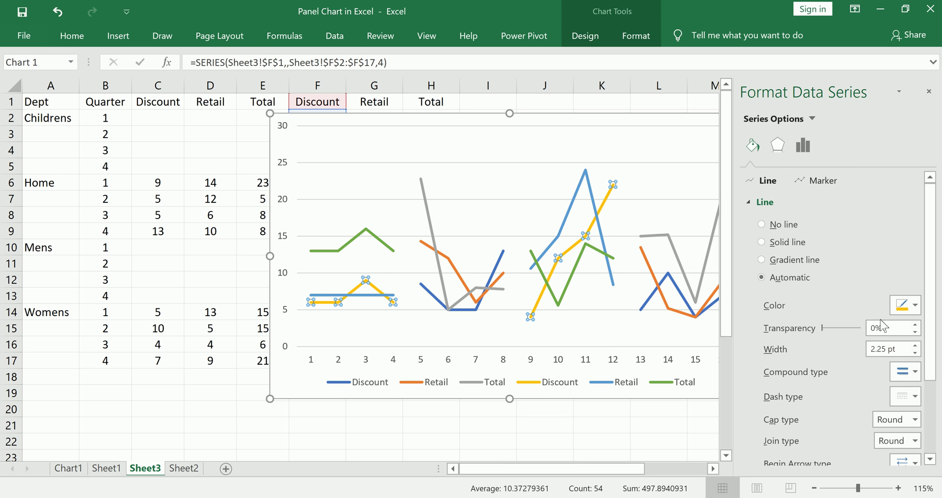
click(914, 305)
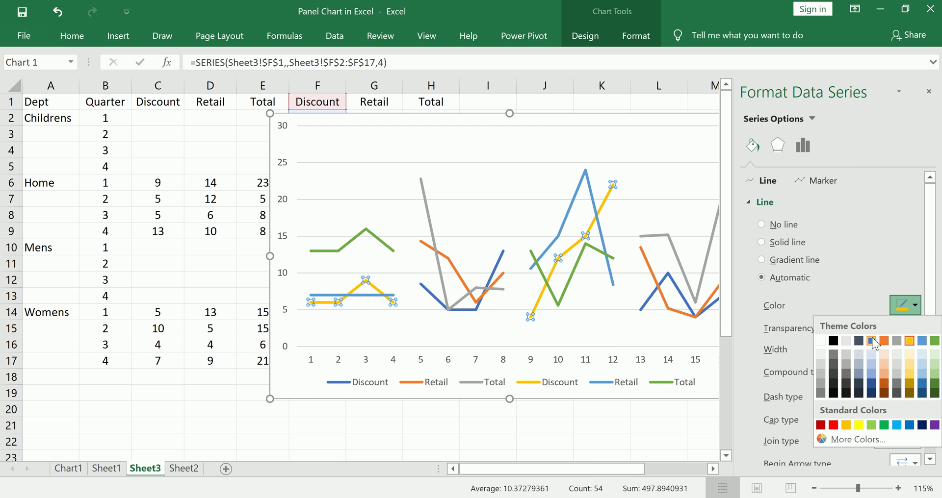
click(871, 341)
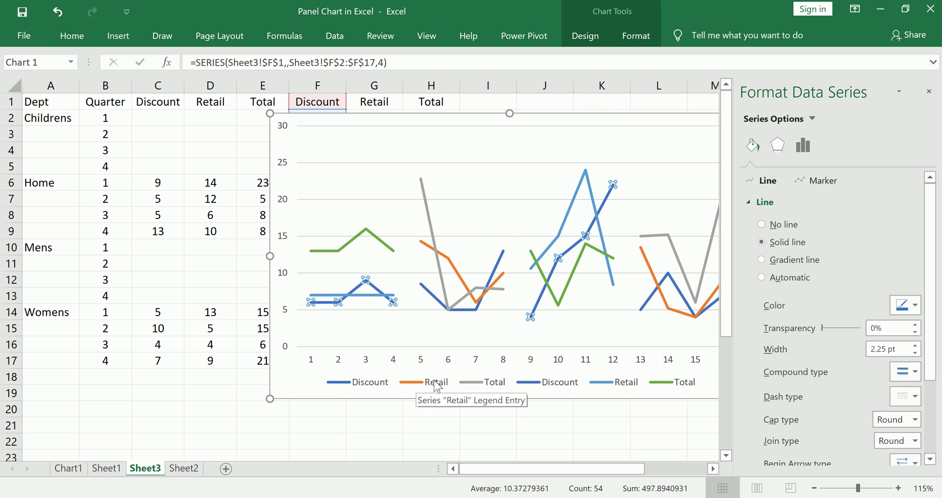
- Try the lighter theme blue on the second Discount line, and restore the darker blue matching the first Discount line
click(915, 306)
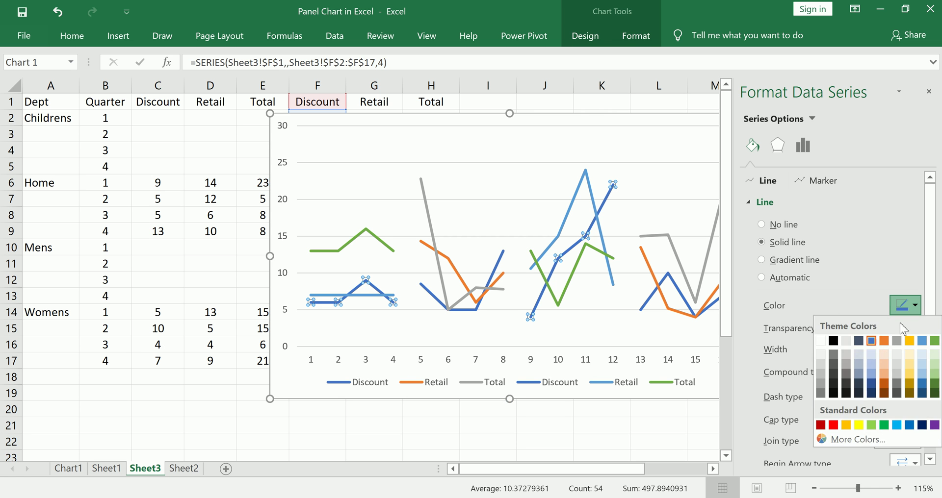
click(920, 342)
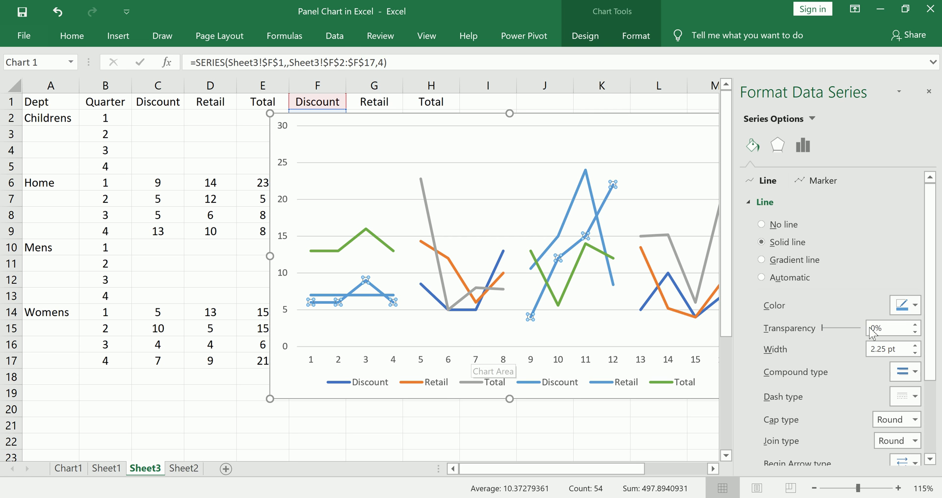
click(908, 310)
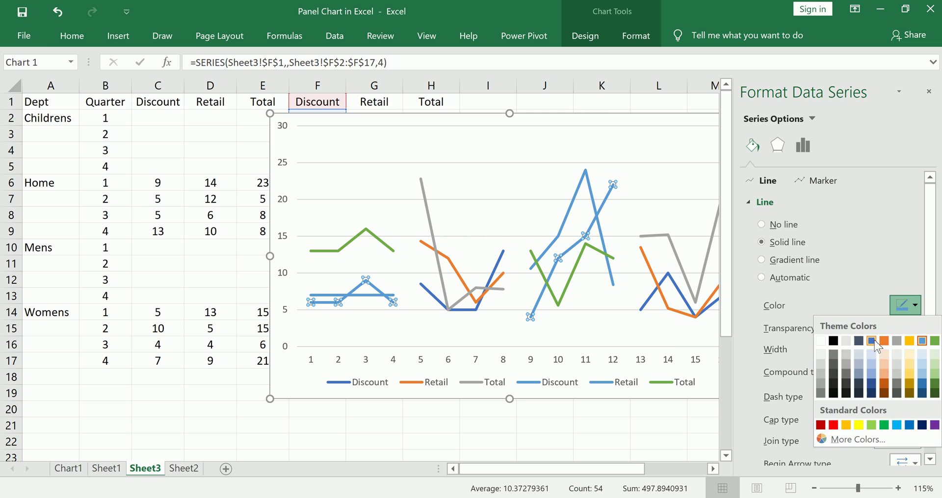
click(873, 343)
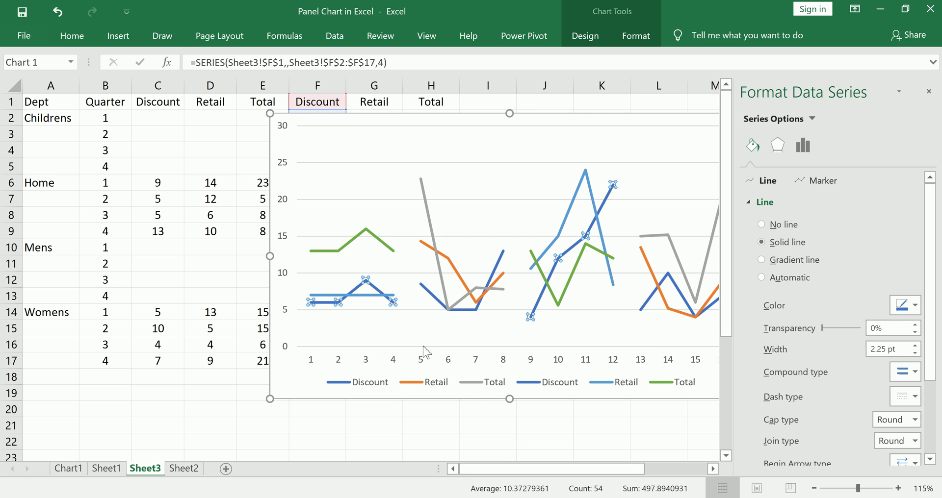
drag(334, 375, 322, 393)
drag(549, 390, 515, 400)
key(Escape)
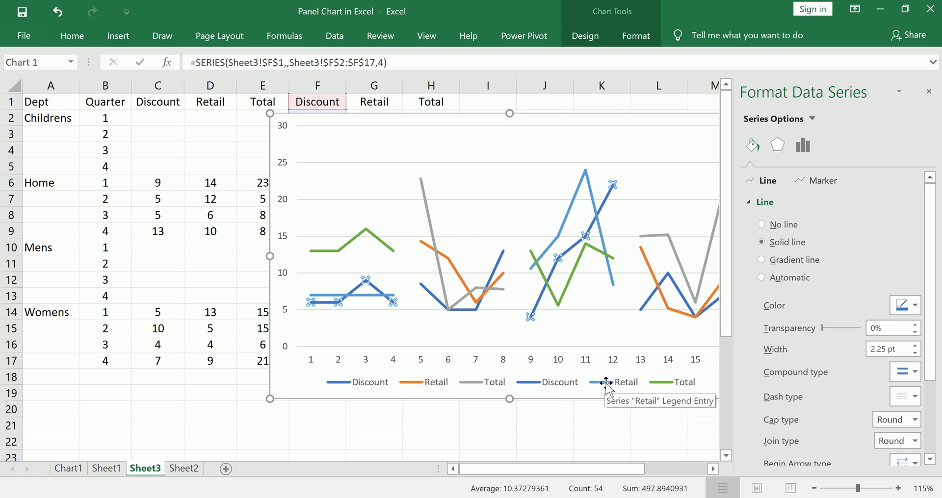
- Recolor the second Retail series line, plotted from G2:G17, with the theme orange of the first Retail series
click(558, 238)
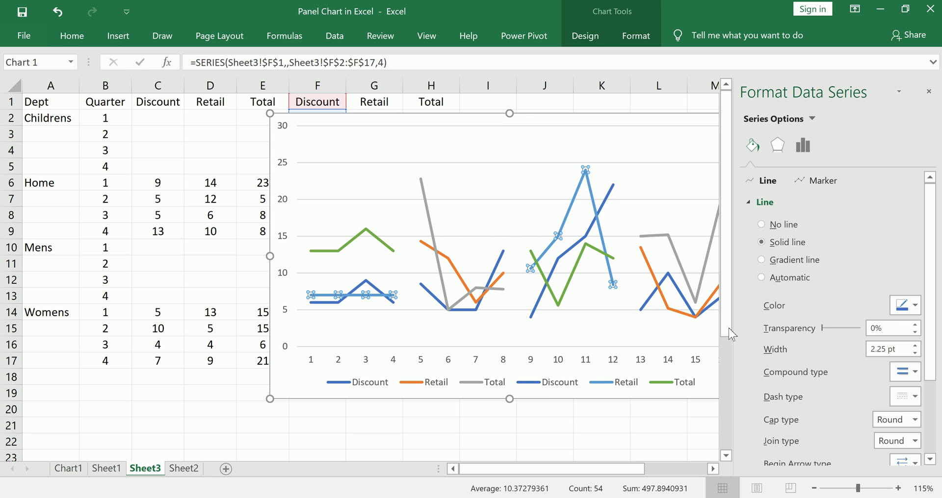
click(915, 310)
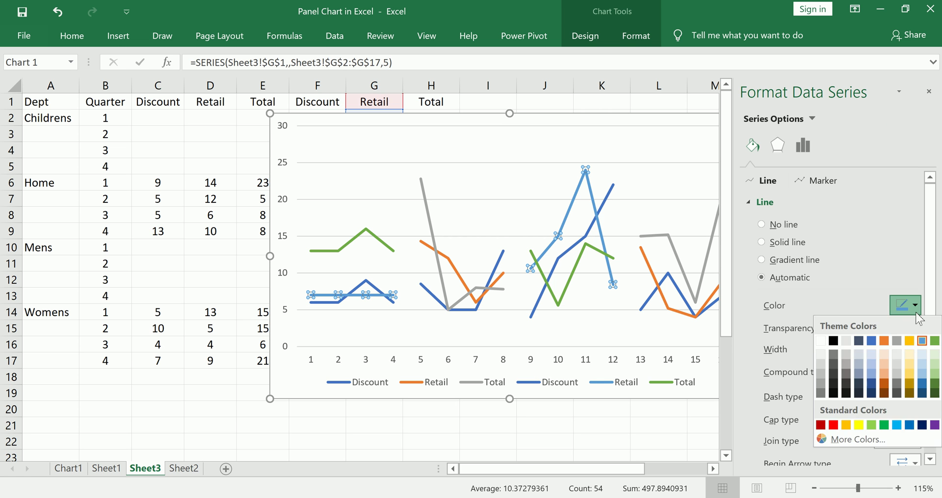
click(884, 340)
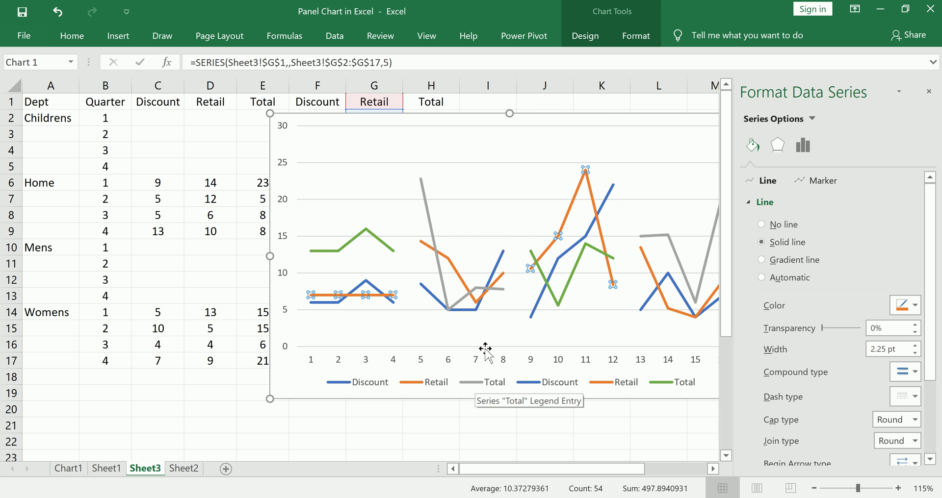
- Recolor the first Total series line, plotted from E2:E17, with the theme green of the second Total series
click(444, 280)
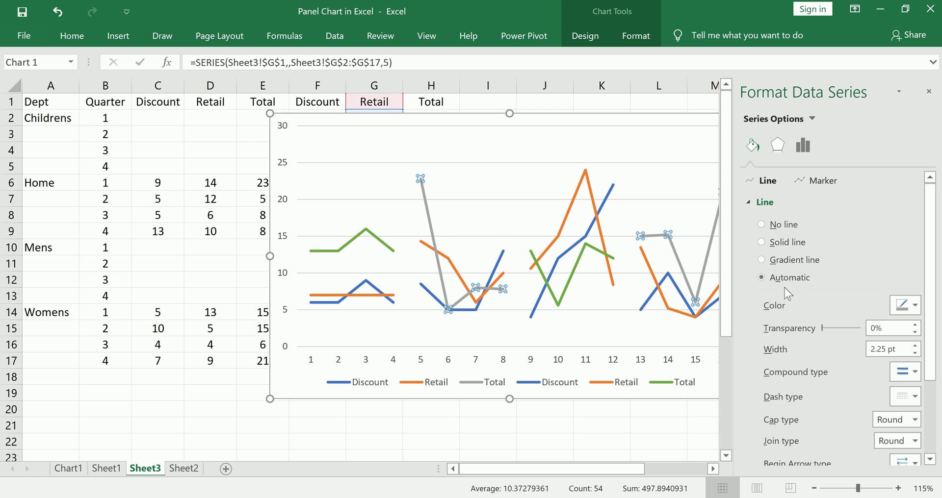
click(908, 309)
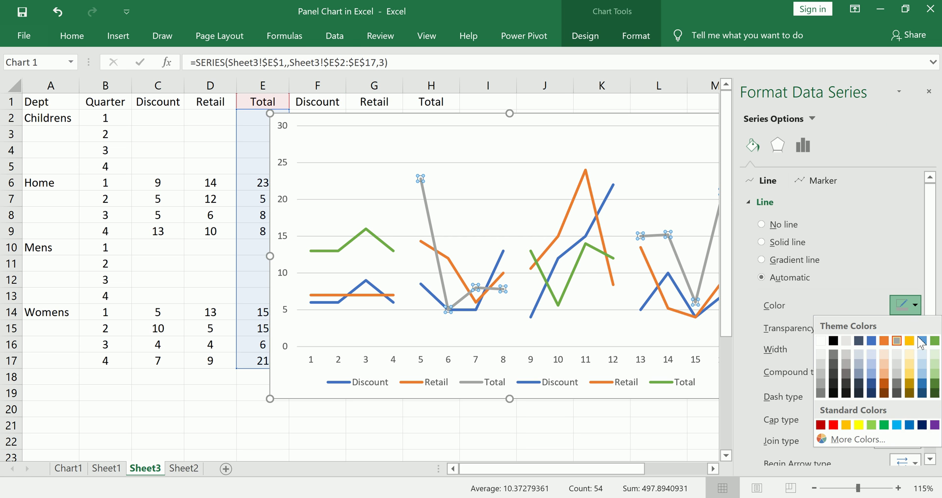
click(934, 341)
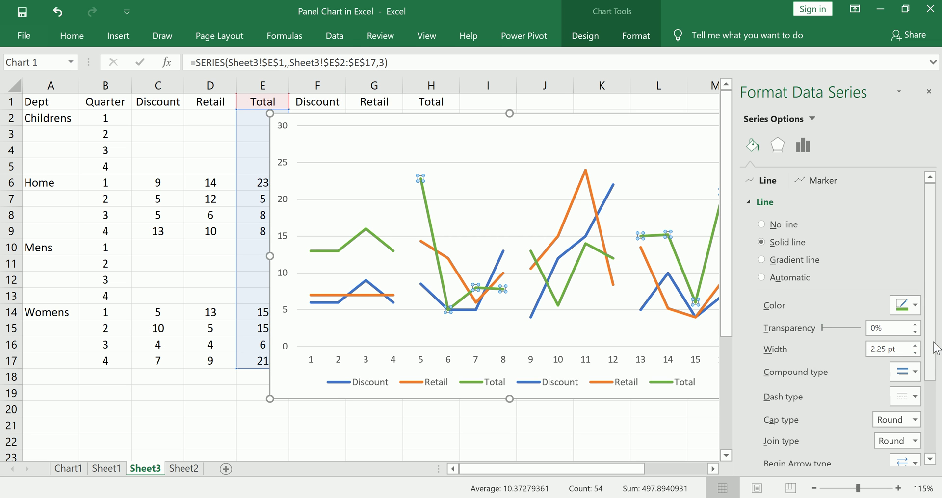
- Select the whole chart area and close the formatting pane
click(308, 386)
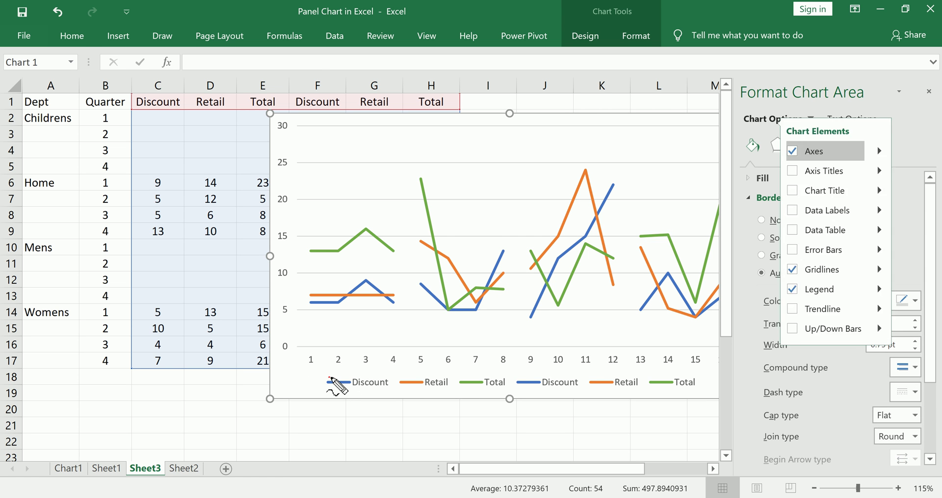
mouse_move(327, 377)
mouse_down()
mouse_move(456, 378)
mouse_move(338, 391)
mouse_move(315, 383)
mouse_up()
mouse_move(532, 371)
mouse_down()
mouse_move(685, 386)
mouse_move(537, 391)
mouse_up()
mouse_move(331, 227)
mouse_down()
mouse_move(519, 175)
mouse_move(510, 323)
mouse_move(395, 303)
mouse_up()
key(Escape)
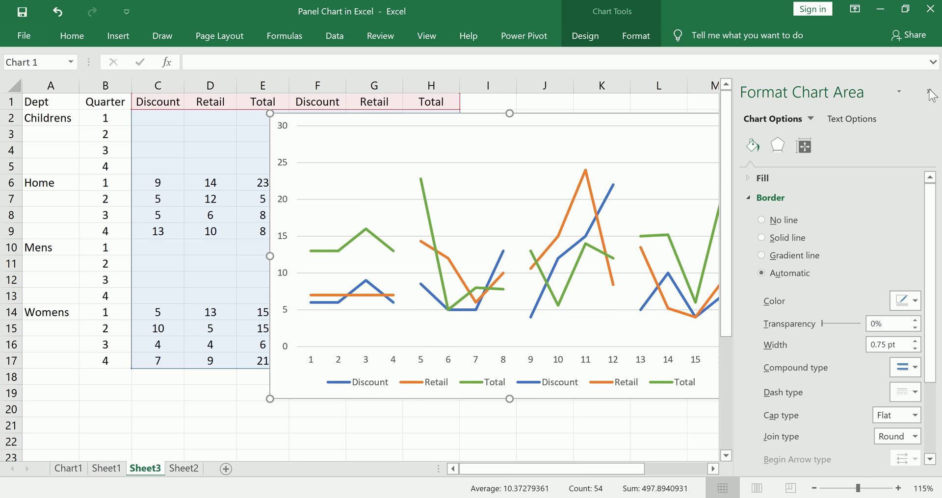
click(930, 92)
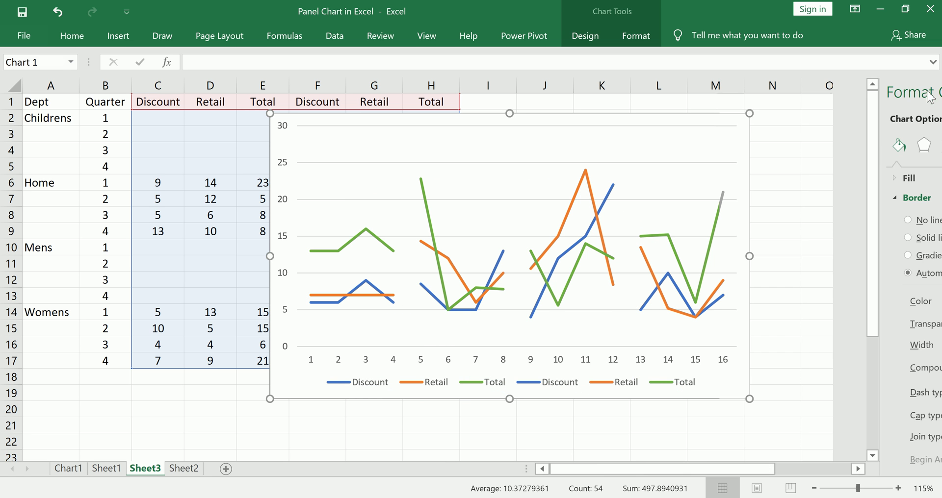
- Delete the duplicate second Discount, Retail and Total entries from the chart legend
click(560, 388)
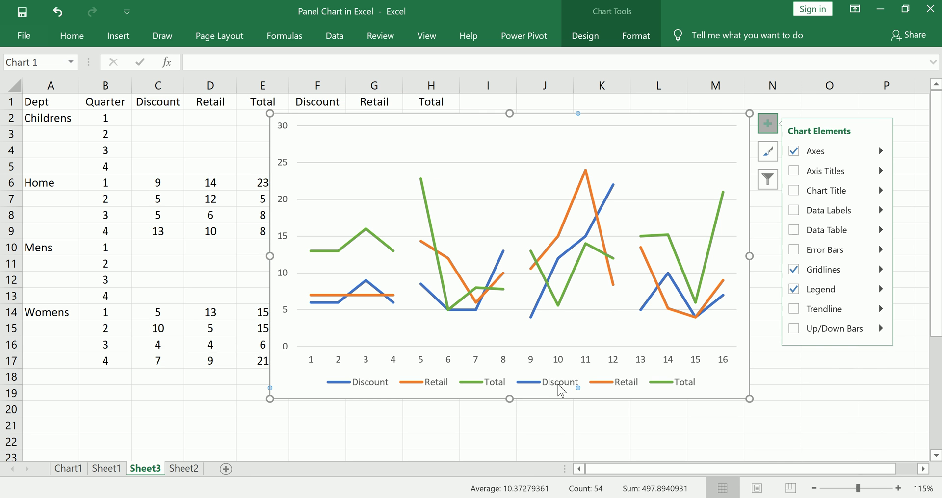
key(Delete)
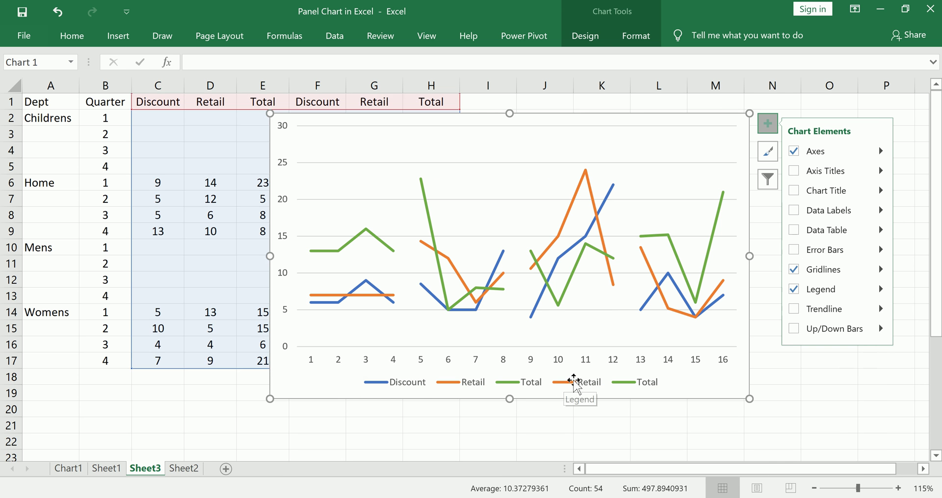
click(578, 385)
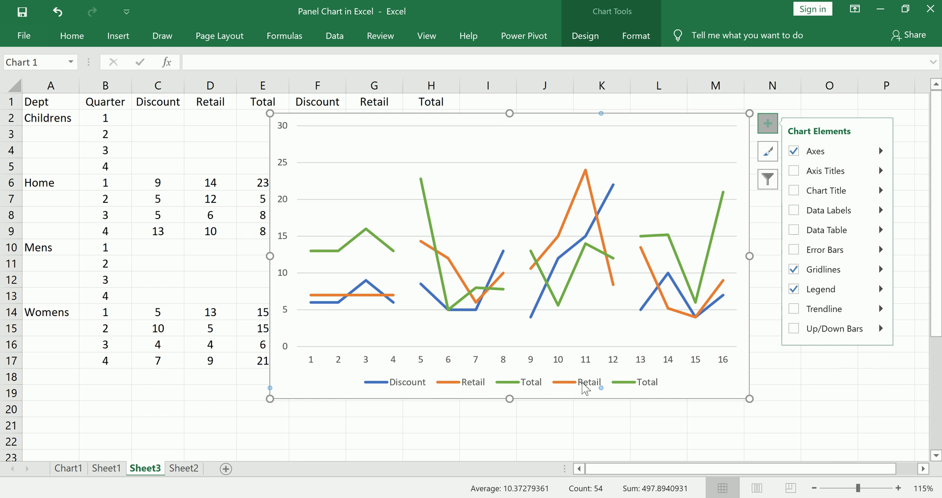
key(Delete)
click(602, 385)
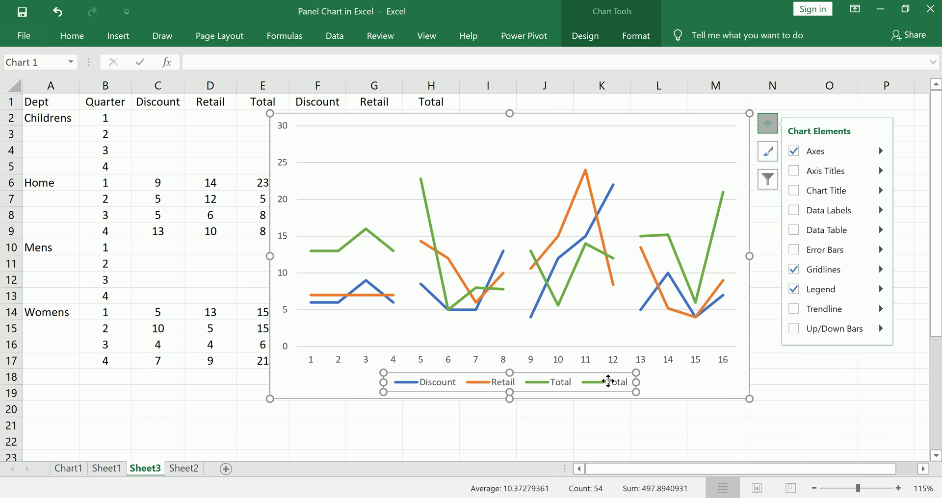
click(611, 384)
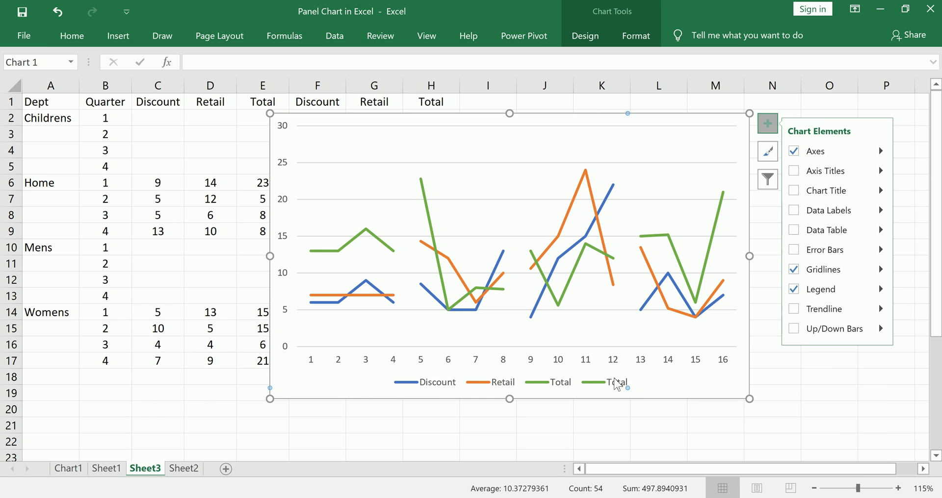
key(Delete)
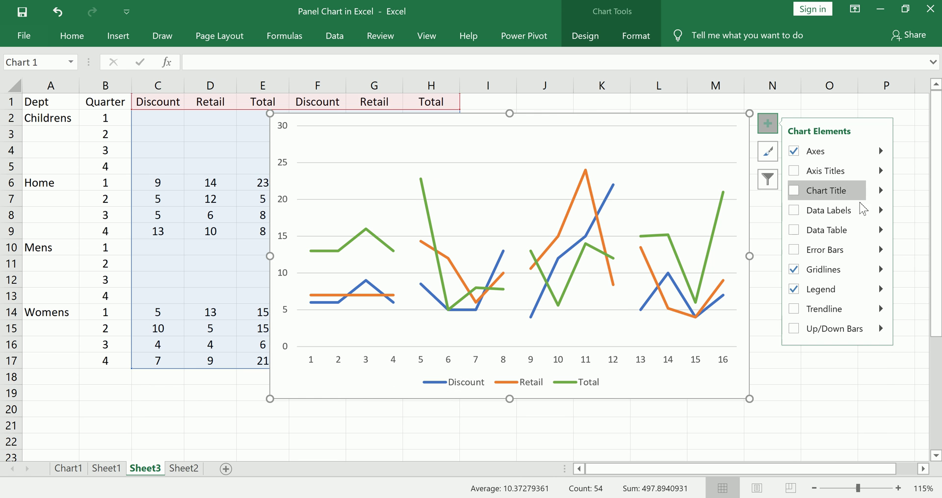
- Place the chart legend above the plot area using the Top legend position
click(794, 211)
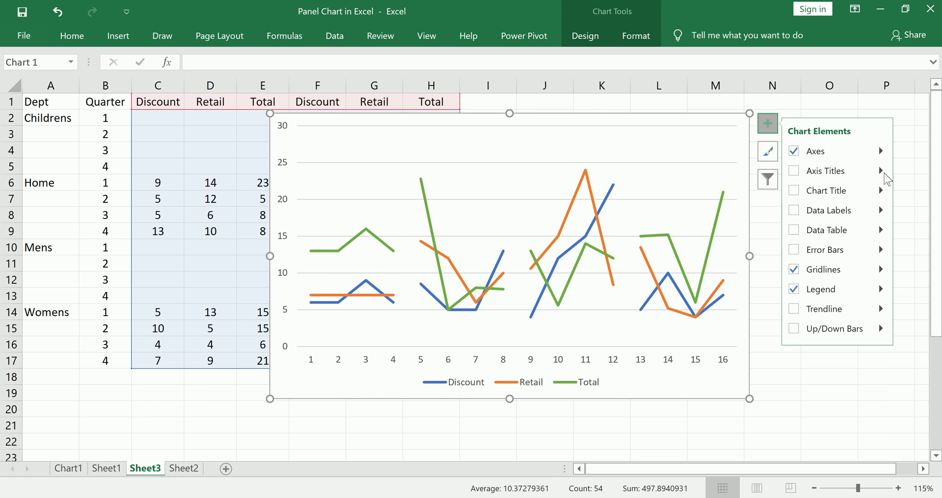
click(881, 290)
click(755, 320)
mouse_move(293, 372)
mouse_down()
mouse_move(589, 365)
mouse_move(713, 387)
mouse_move(325, 395)
mouse_move(279, 385)
mouse_up()
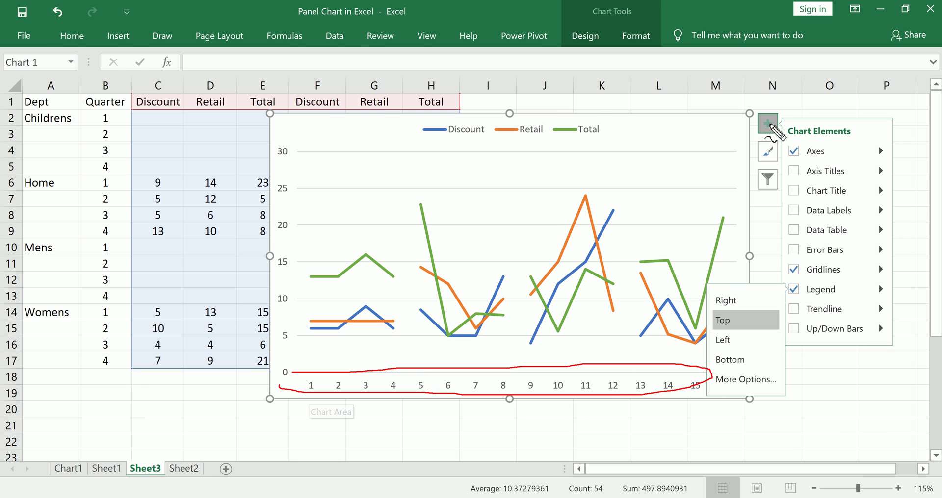
key(Escape)
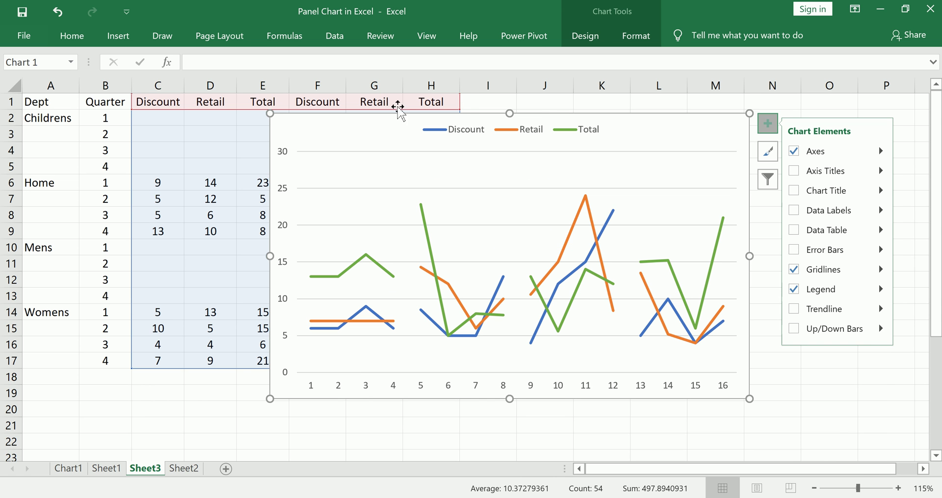
- Set the chart's horizontal category axis labels to the department and quarter range A2:B17
click(600, 40)
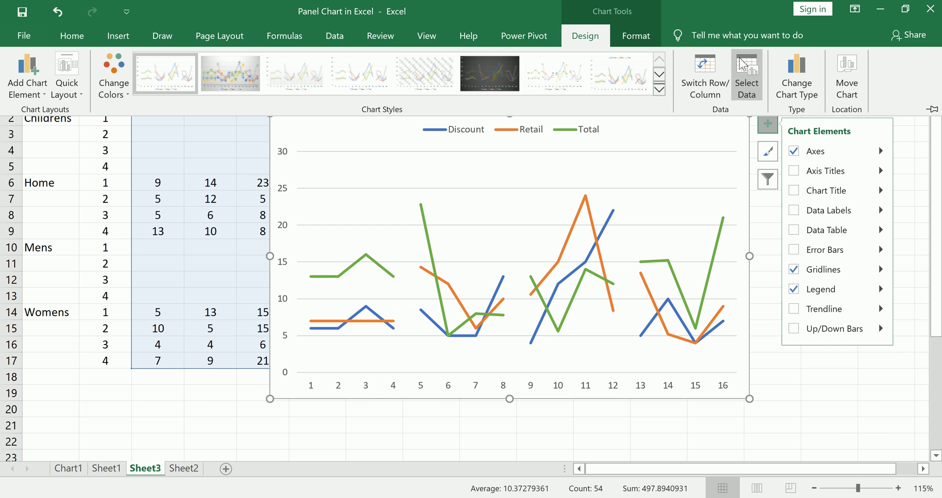
click(745, 69)
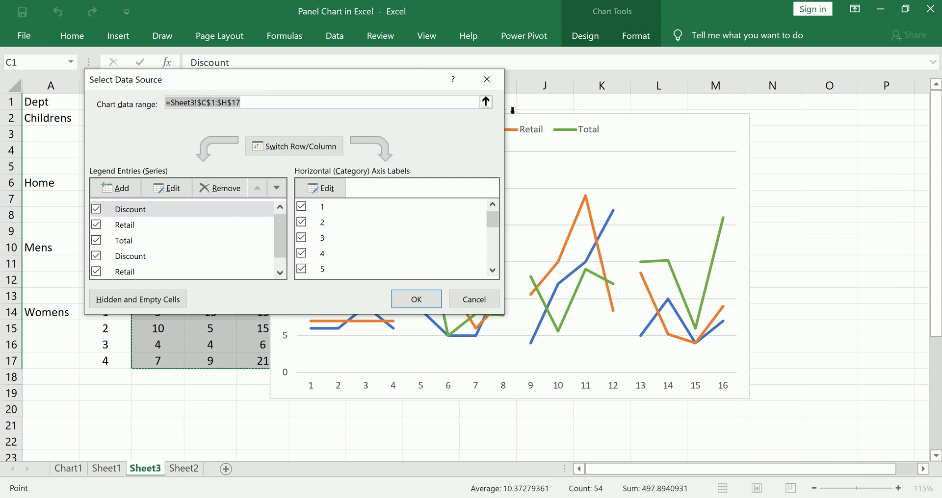
click(325, 187)
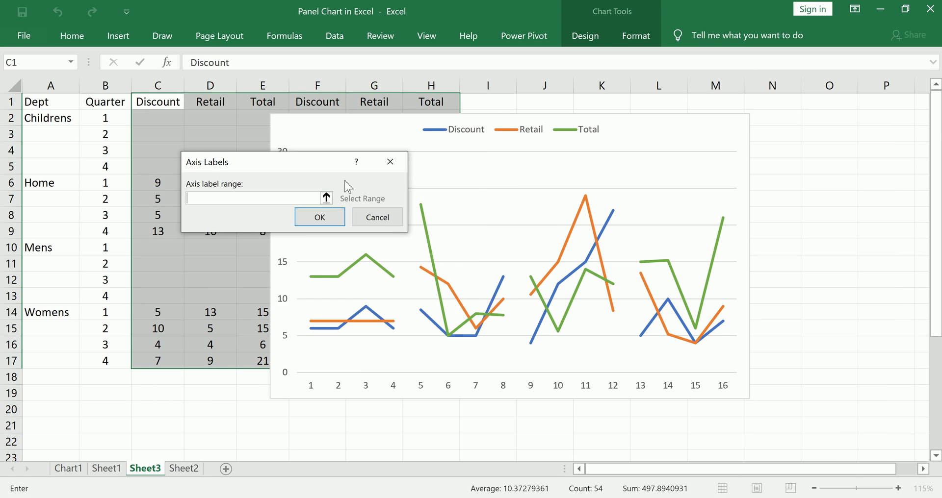
click(376, 217)
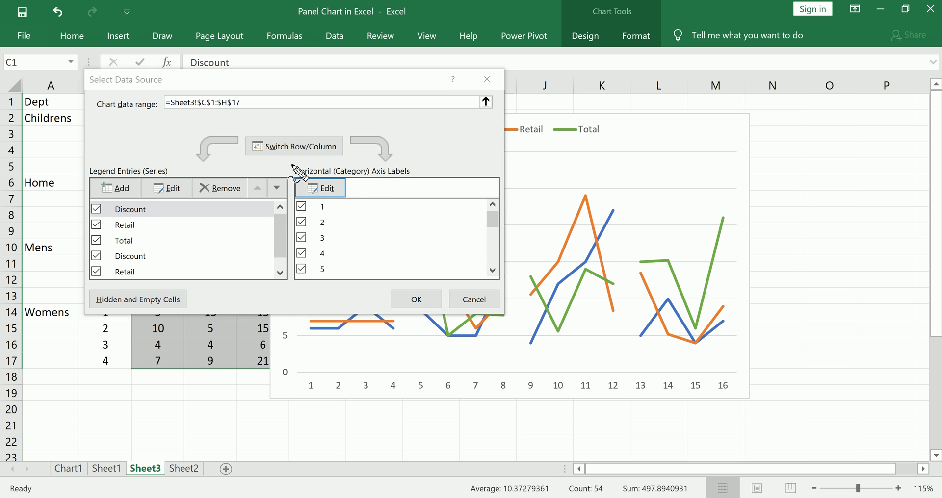
click(329, 189)
drag(46, 119, 112, 360)
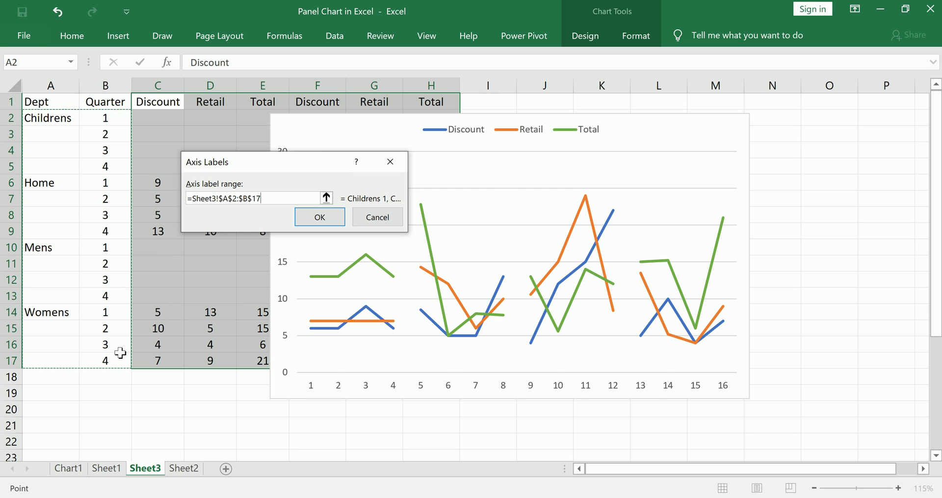
click(318, 218)
click(415, 297)
mouse_move(290, 352)
mouse_down()
mouse_move(659, 346)
mouse_move(742, 364)
mouse_move(485, 411)
mouse_move(363, 409)
mouse_move(289, 354)
mouse_move(295, 348)
mouse_up()
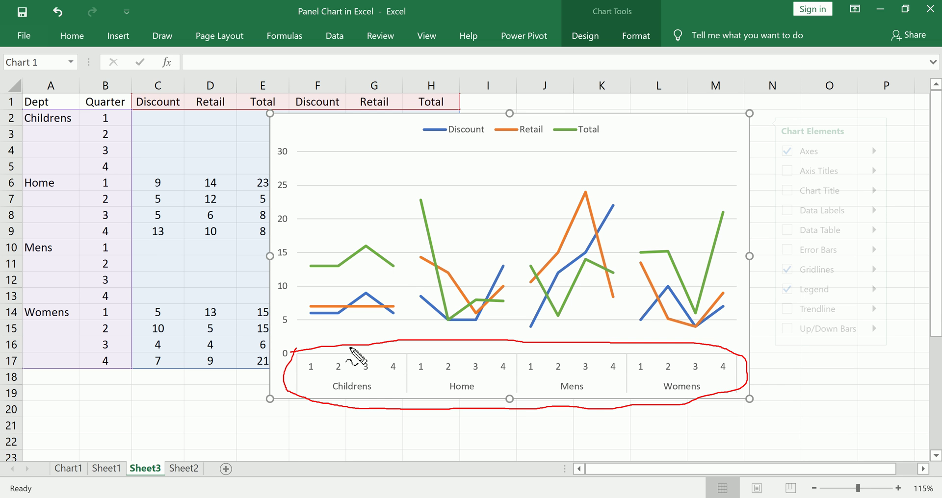
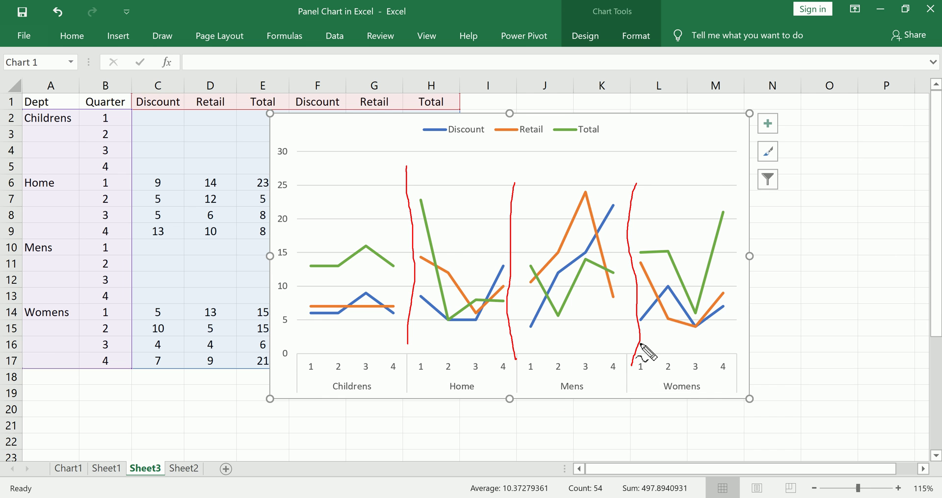
key(Escape)
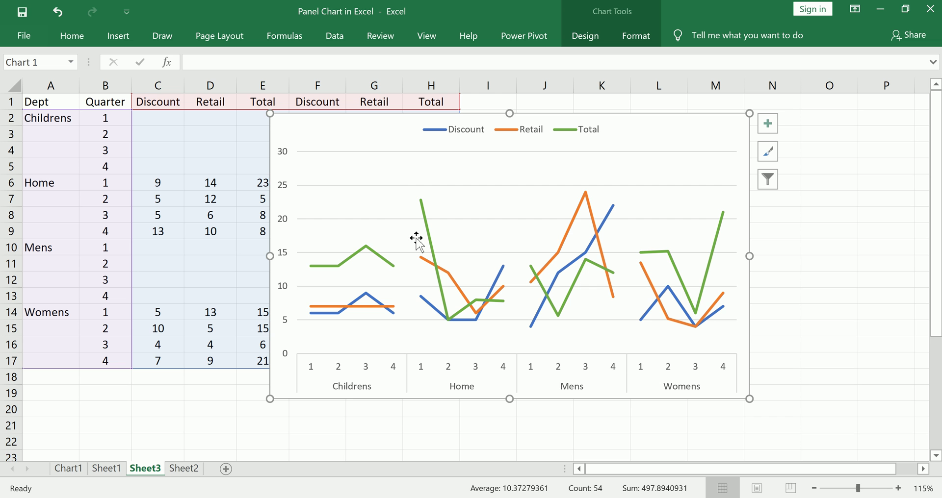
drag(410, 172, 403, 252)
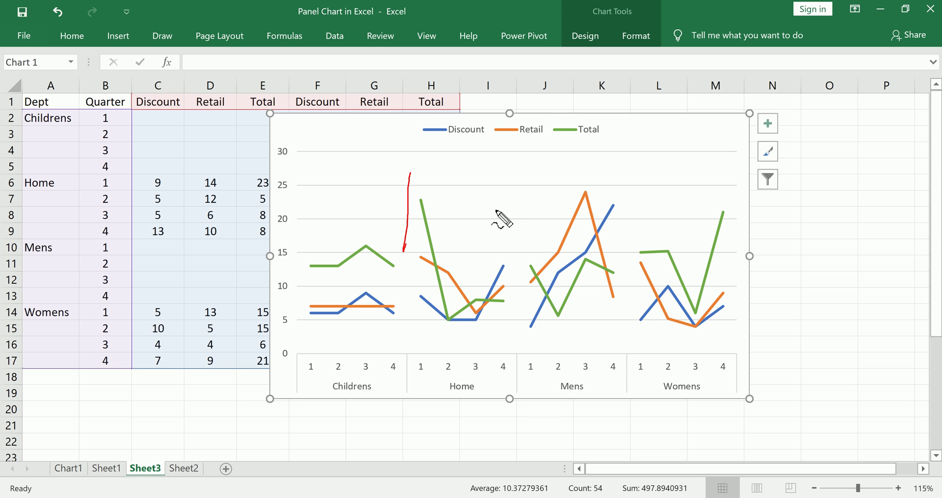
drag(496, 210, 504, 261)
key(Escape)
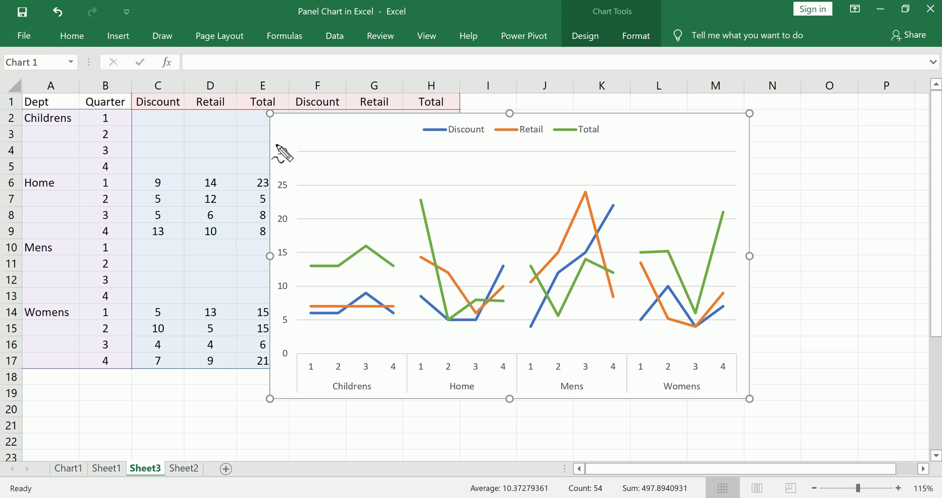
mouse_move(281, 147)
mouse_down()
mouse_move(291, 156)
mouse_move(275, 146)
mouse_up()
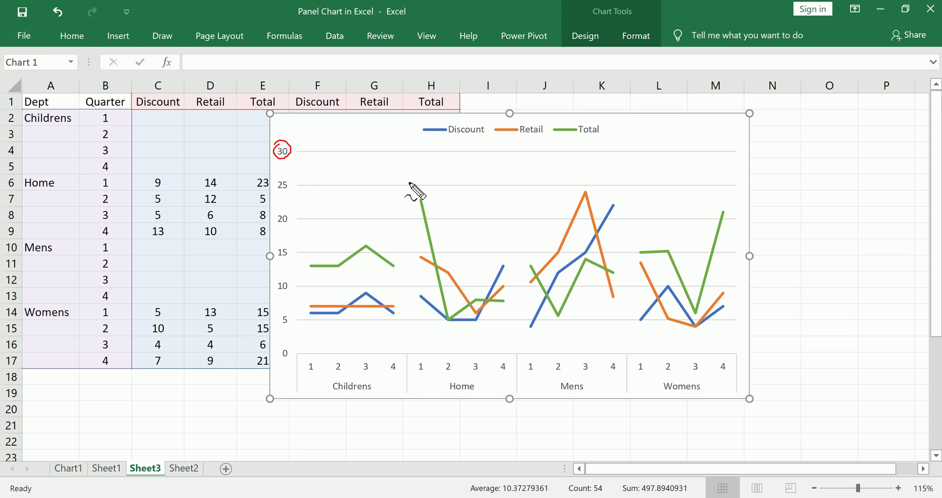
drag(406, 183, 434, 184)
key(e)
mouse_move(296, 152)
mouse_down()
mouse_move(294, 162)
mouse_move(286, 143)
mouse_move(293, 156)
mouse_up()
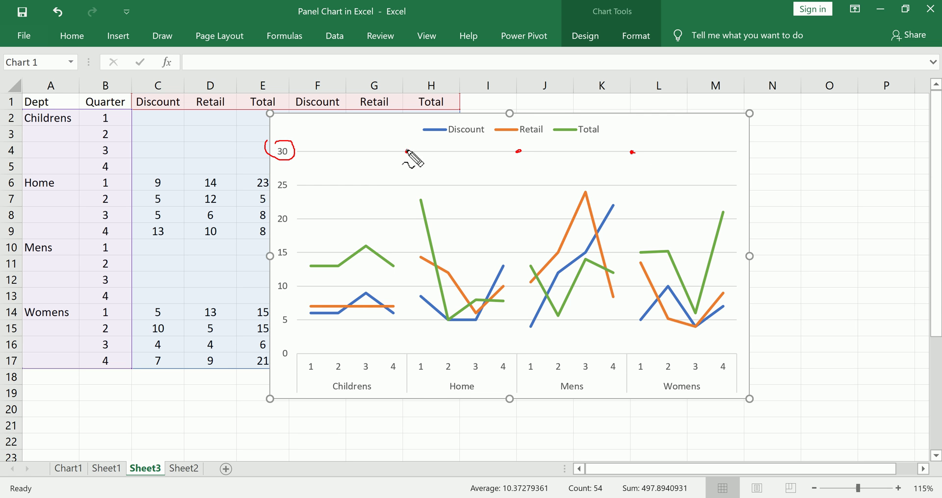
drag(381, 161, 381, 176)
mouse_move(385, 162)
mouse_down()
mouse_move(390, 177)
mouse_move(410, 159)
mouse_move(412, 182)
mouse_move(441, 163)
mouse_move(445, 179)
mouse_up()
click(395, 174)
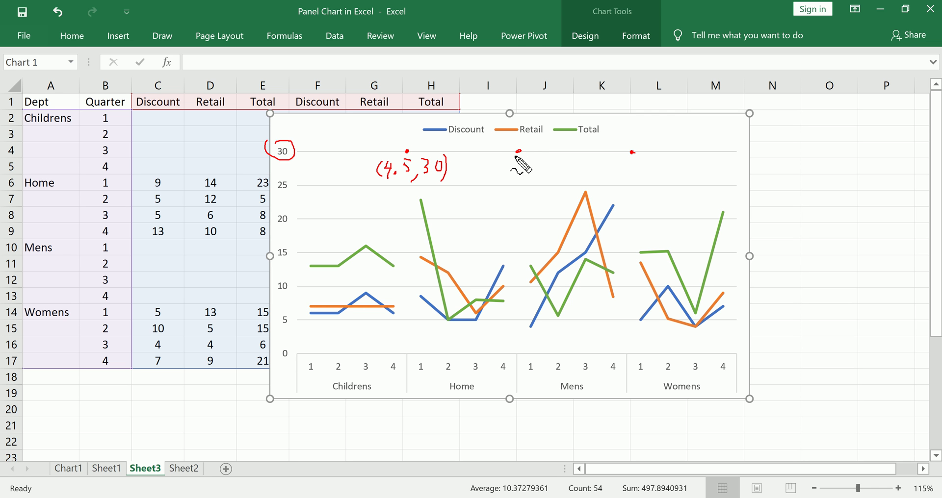
drag(517, 150, 514, 149)
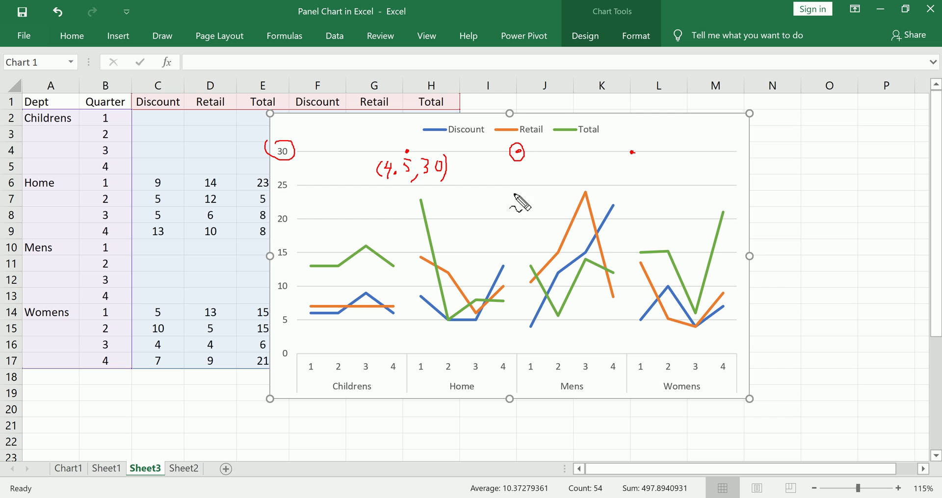
mouse_move(626, 150)
mouse_down()
mouse_move(640, 148)
mouse_move(623, 147)
mouse_up()
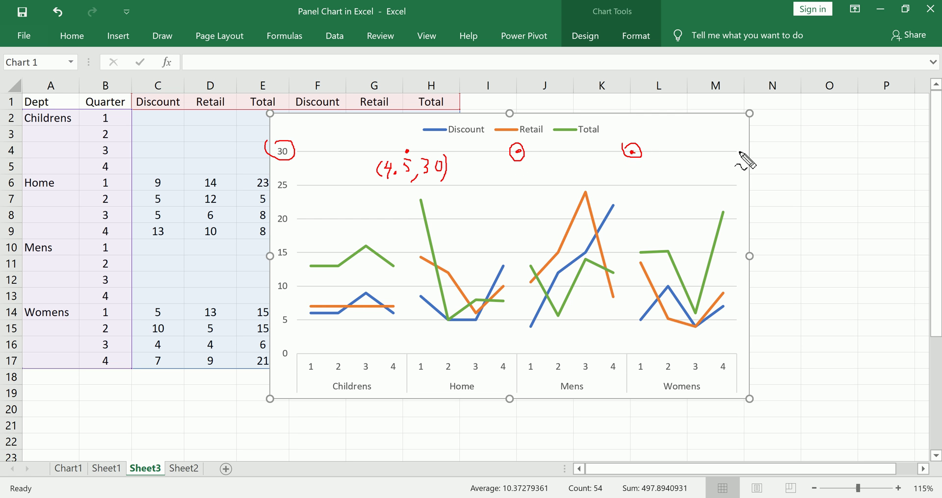
drag(739, 148, 734, 147)
click(298, 152)
drag(306, 147, 301, 146)
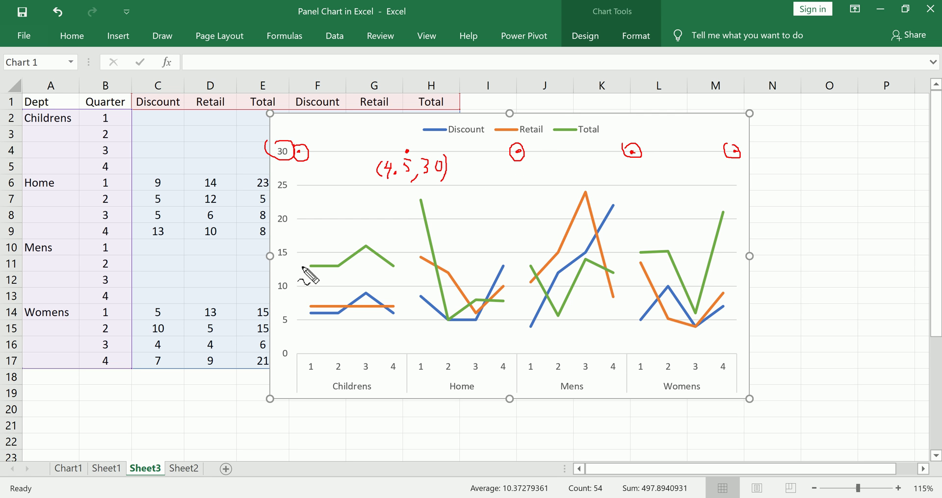
key(Escape)
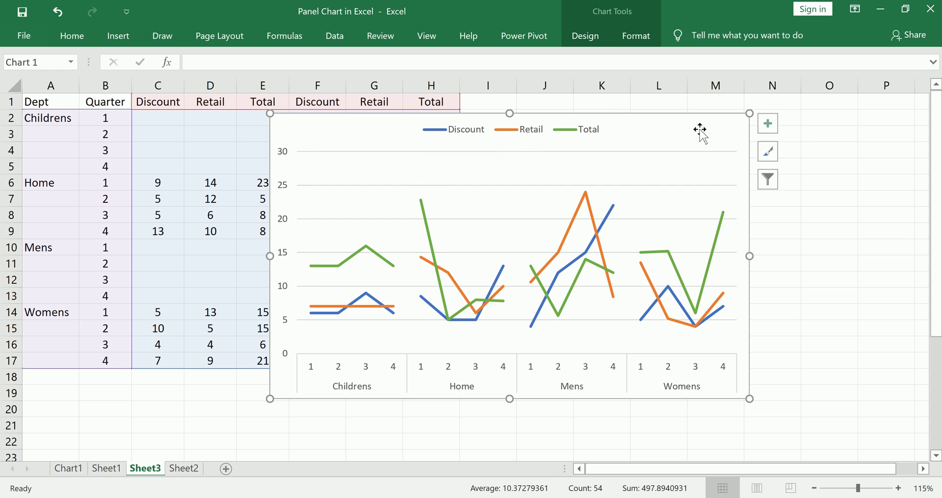
- Move the chart sideways to about columns H to P, uncovering more of the source data, and deselect it
drag(697, 130, 820, 119)
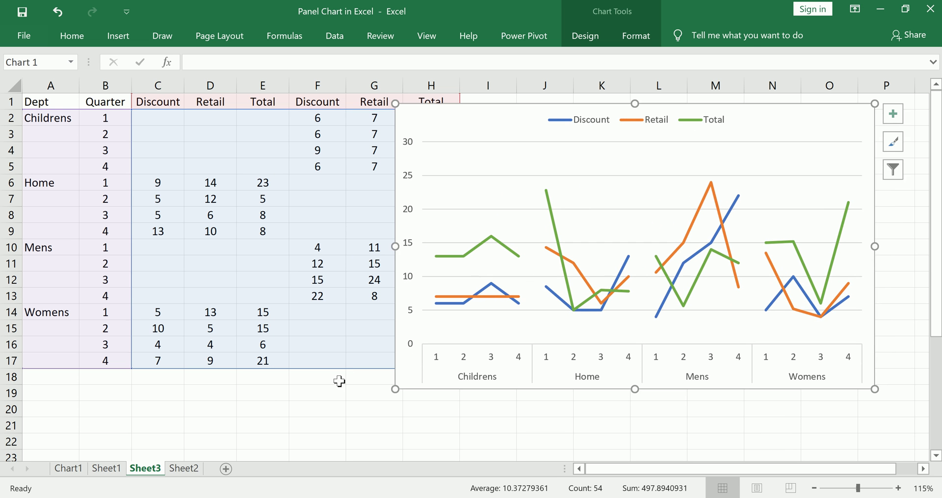
click(349, 394)
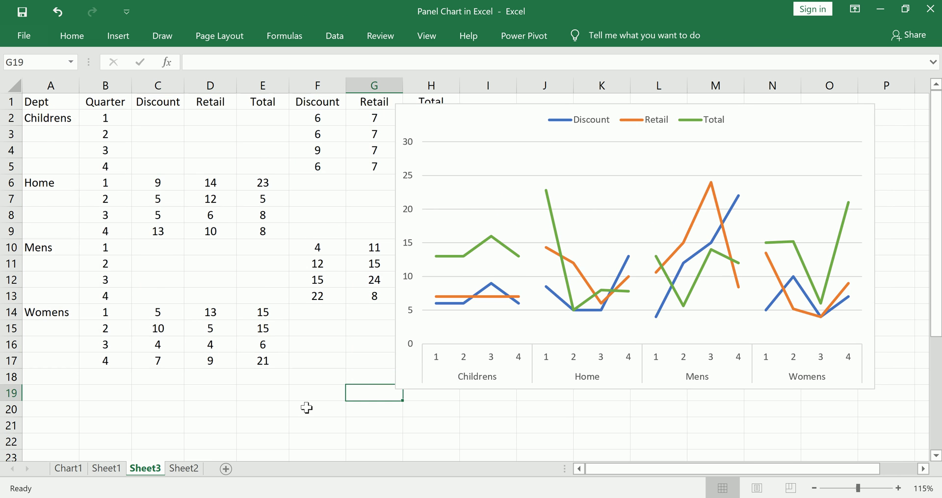
- Examine the X and Y divider table in C27:D32 and the boundaries between the department quarter groups in column B
scroll(307, 408, down, 4)
scroll(276, 402, down, 1)
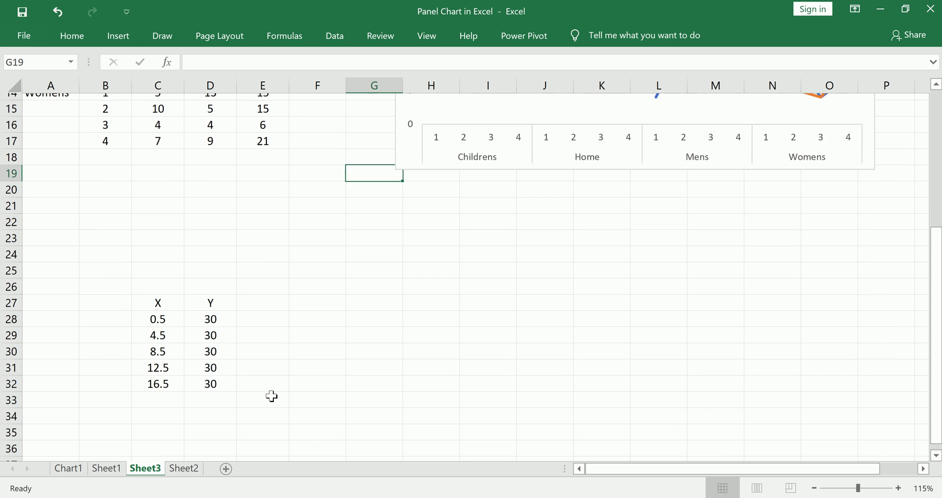
click(156, 278)
click(213, 284)
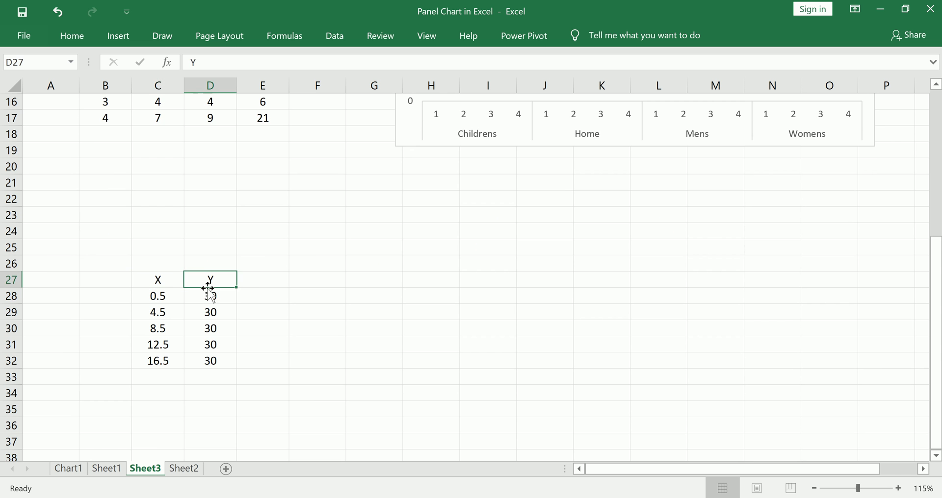
click(172, 301)
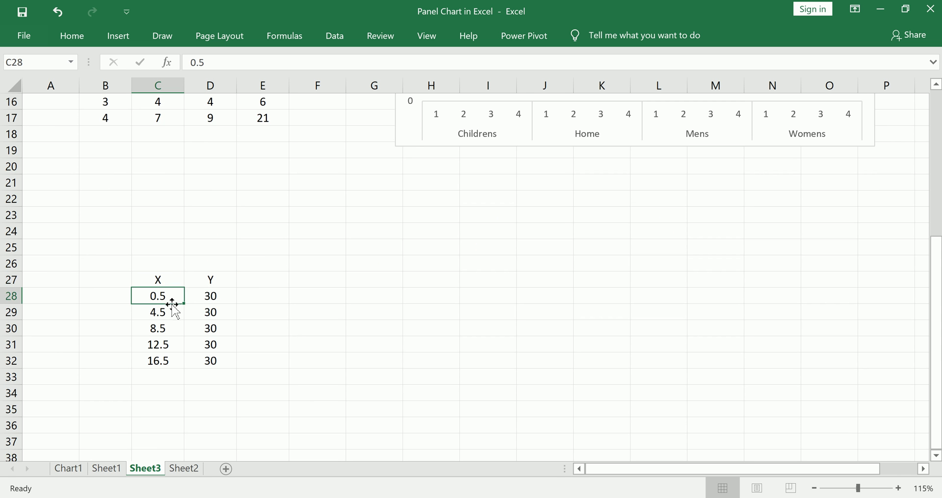
scroll(172, 304, up, 5)
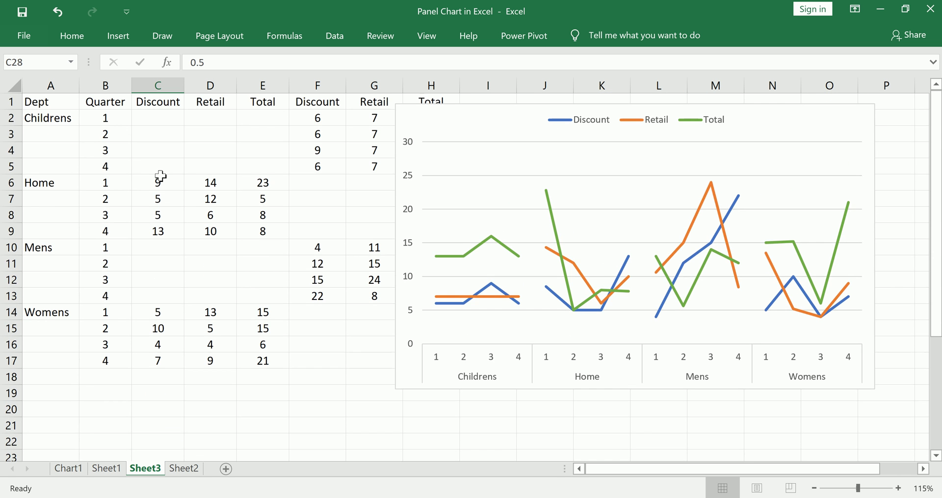
drag(108, 120, 117, 173)
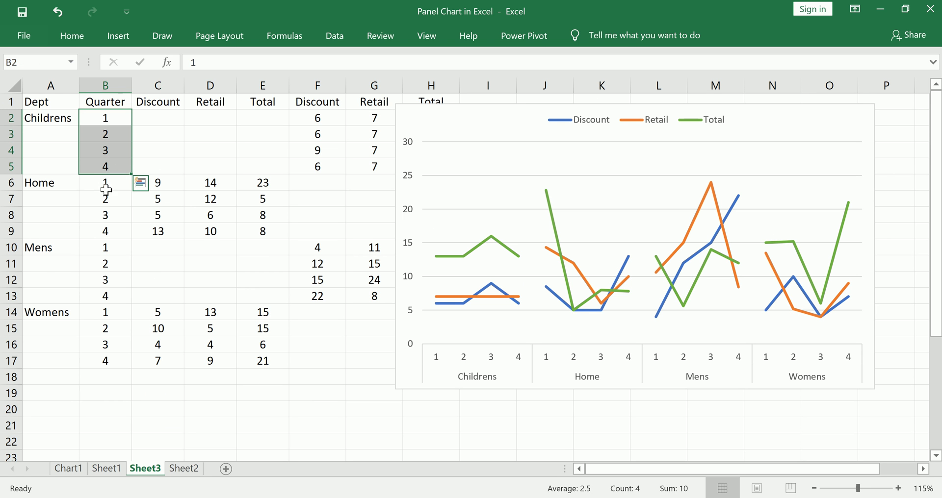
click(105, 181)
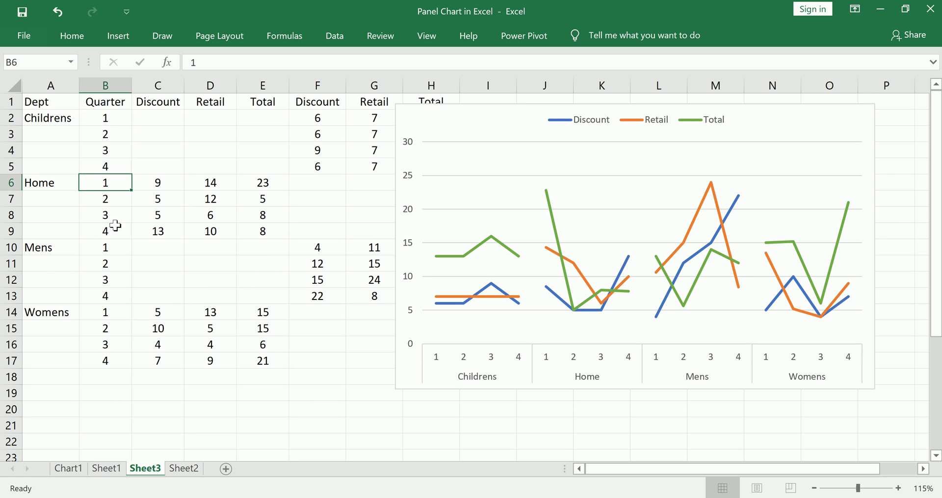
drag(109, 245, 106, 231)
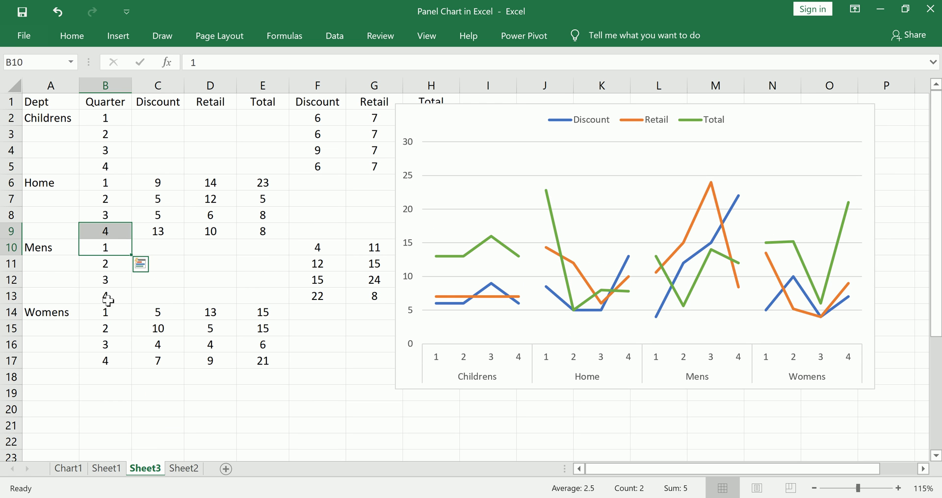
drag(108, 300, 106, 313)
click(108, 375)
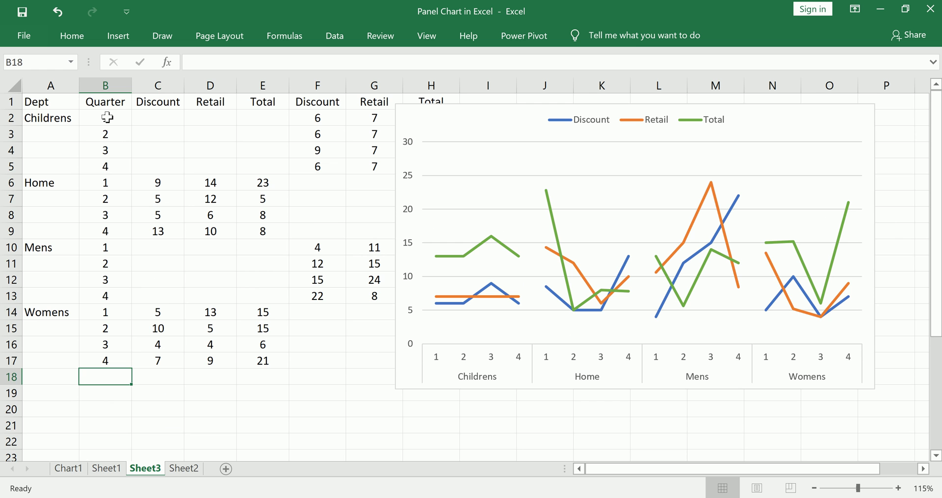
drag(108, 105, 107, 118)
- Compare the X positions in C28:C32 and the Y values in D28:D32 with the chart's vertical axis scale
click(210, 312)
scroll(223, 355, down, 4)
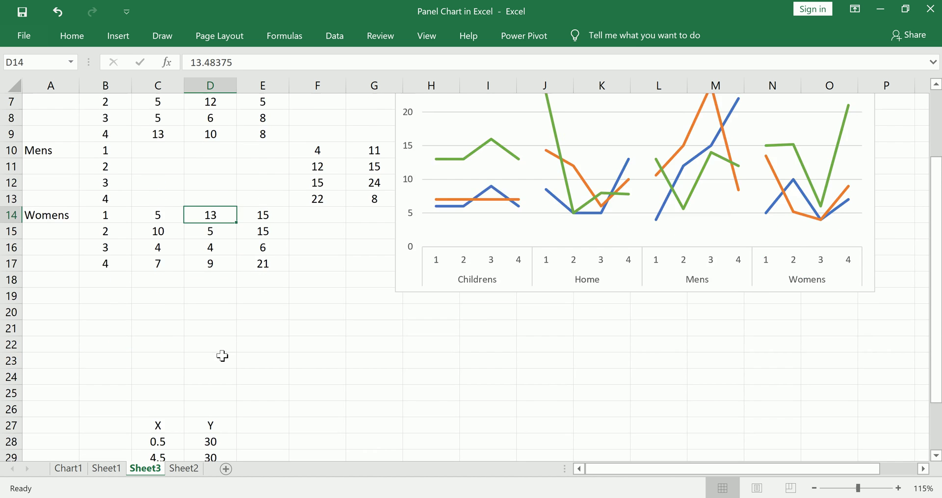
click(159, 349)
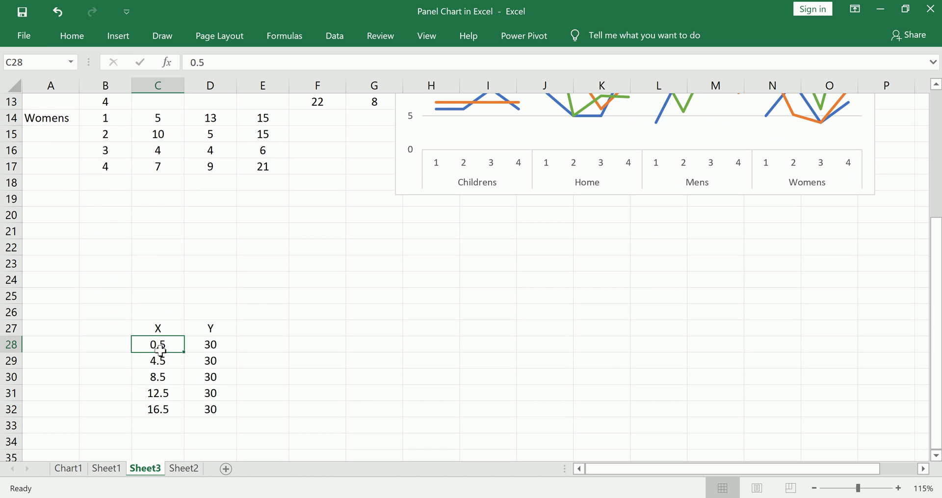
drag(164, 360, 173, 407)
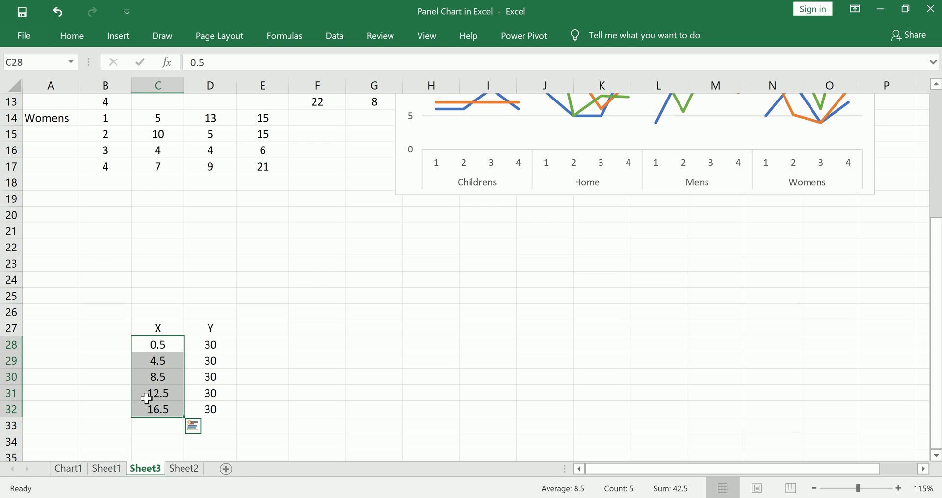
click(281, 350)
click(221, 345)
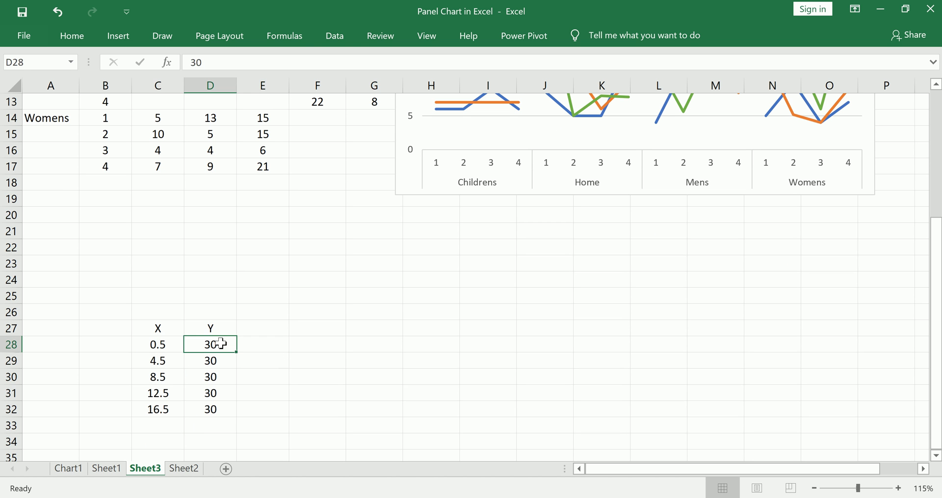
scroll(284, 395, up, 4)
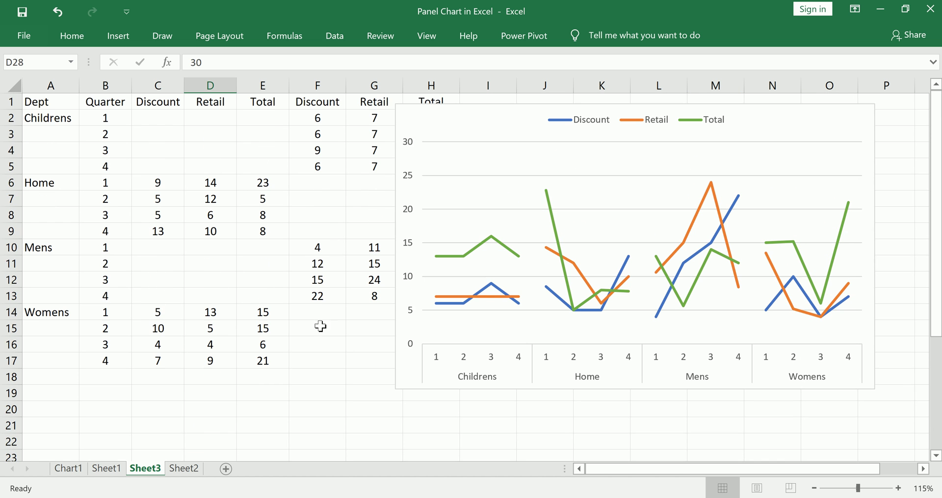
mouse_move(414, 135)
mouse_down()
mouse_move(421, 148)
mouse_move(399, 133)
mouse_up()
key(Escape)
scroll(283, 349, down, 4)
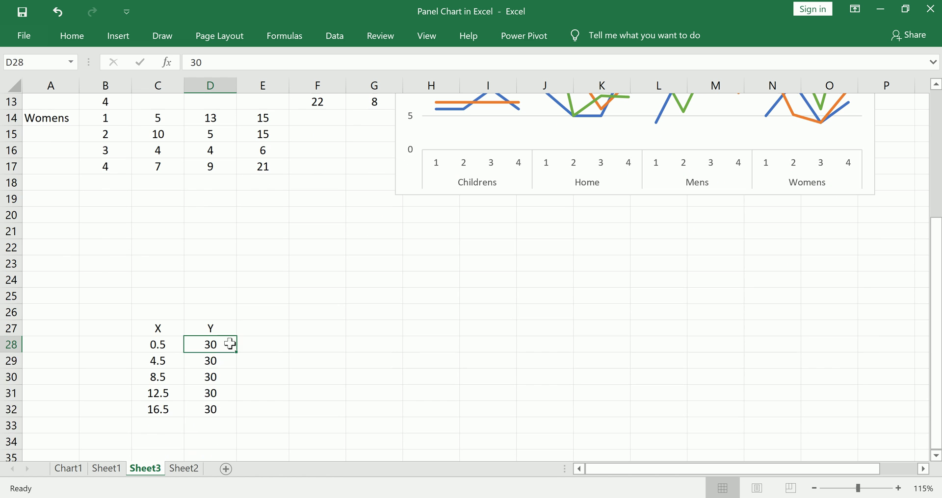
drag(210, 344, 225, 407)
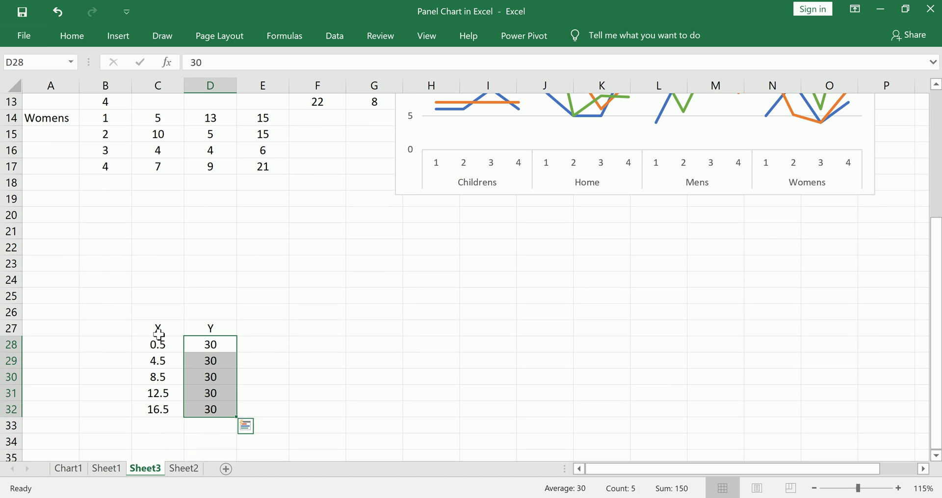
click(170, 355)
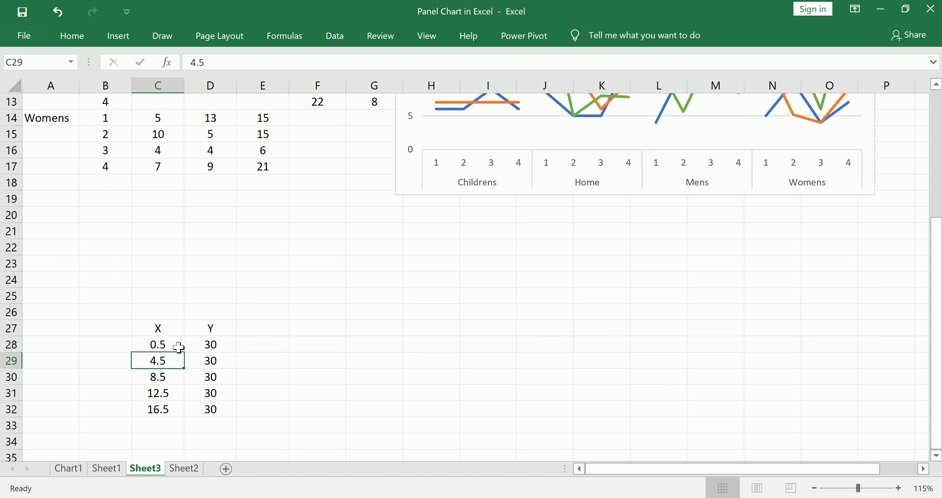
drag(210, 344, 210, 409)
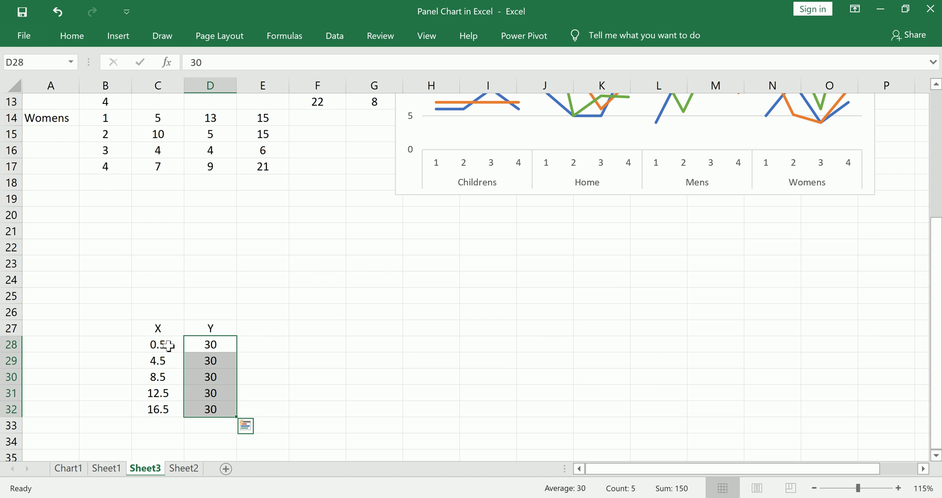
drag(169, 346, 176, 411)
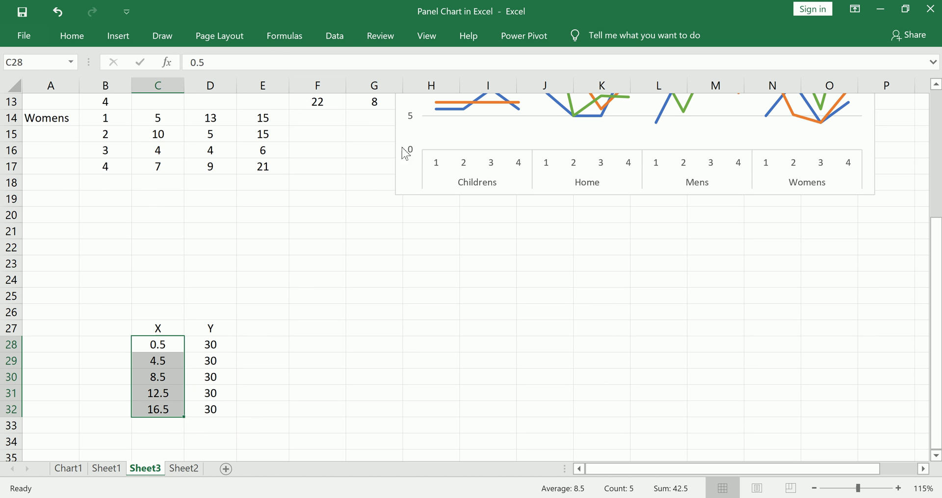
- Add a new chart data series named "v" using the X values in C28:C32 on Sheet3
click(437, 139)
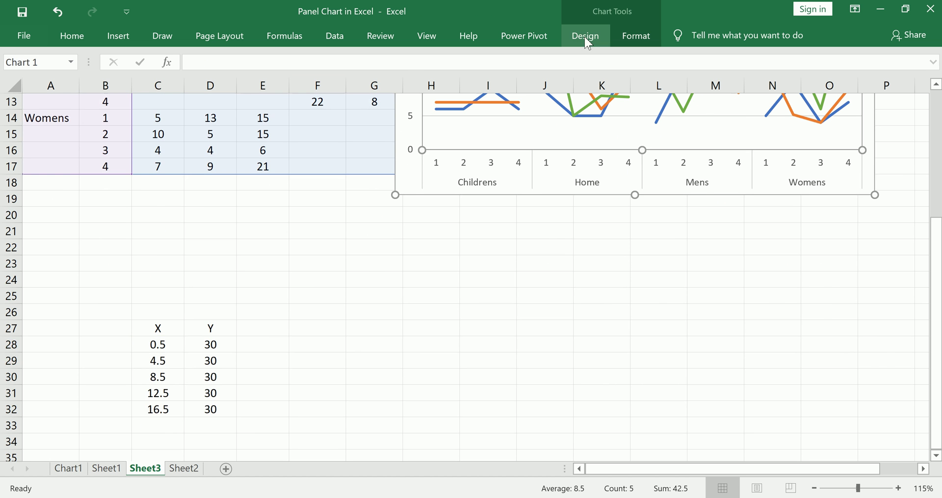
scroll(536, 192, up, 4)
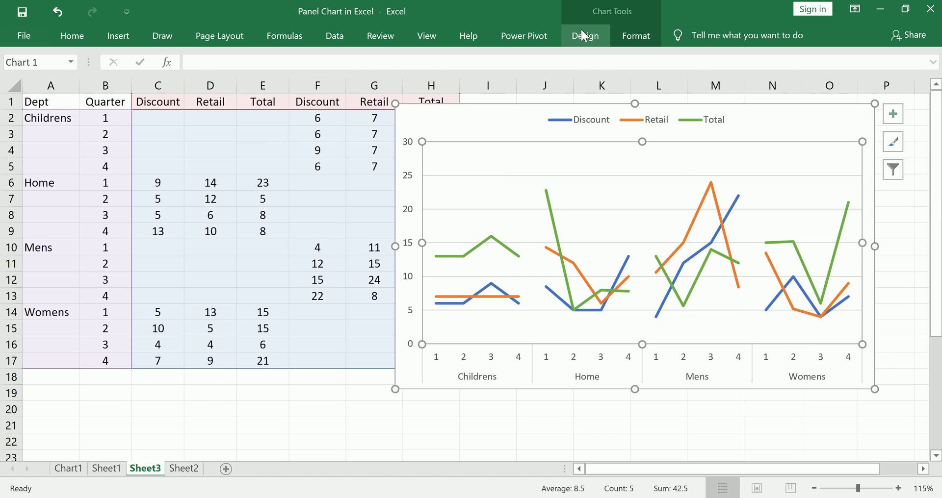
click(588, 37)
click(746, 78)
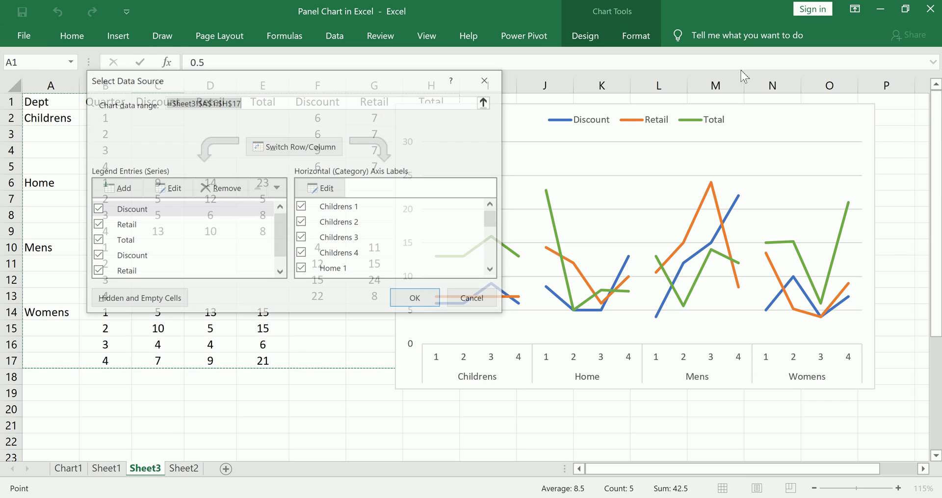
click(120, 187)
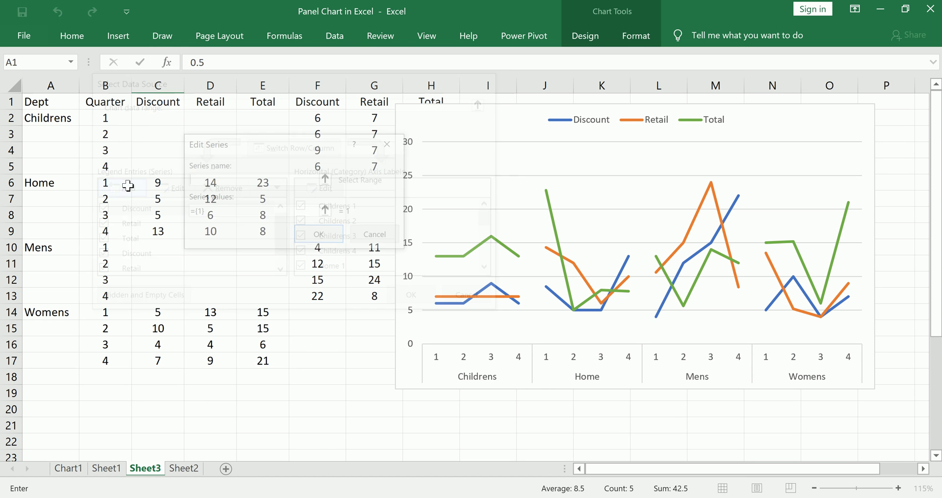
text(v)
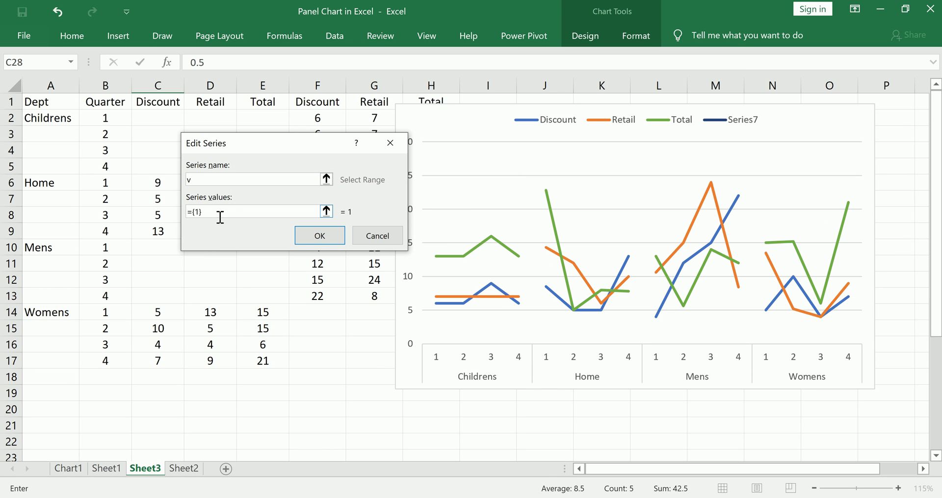
key(Tab)
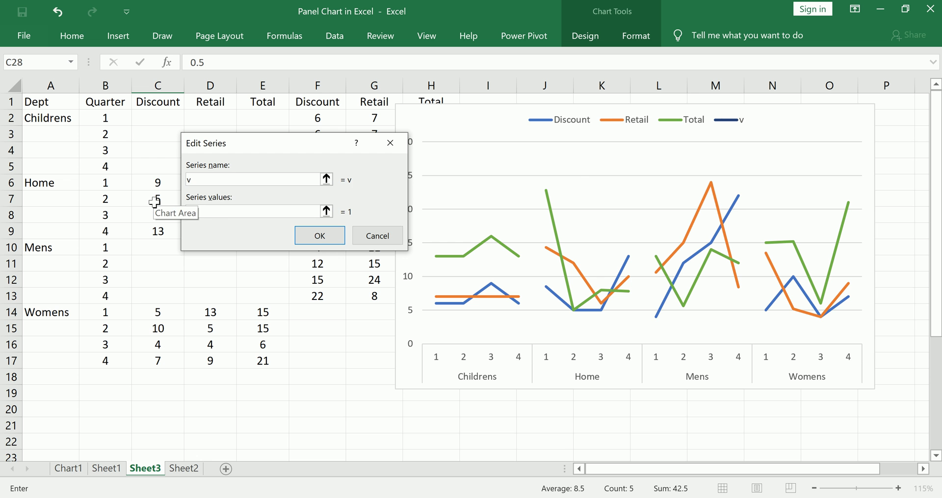
scroll(299, 369, down, 3)
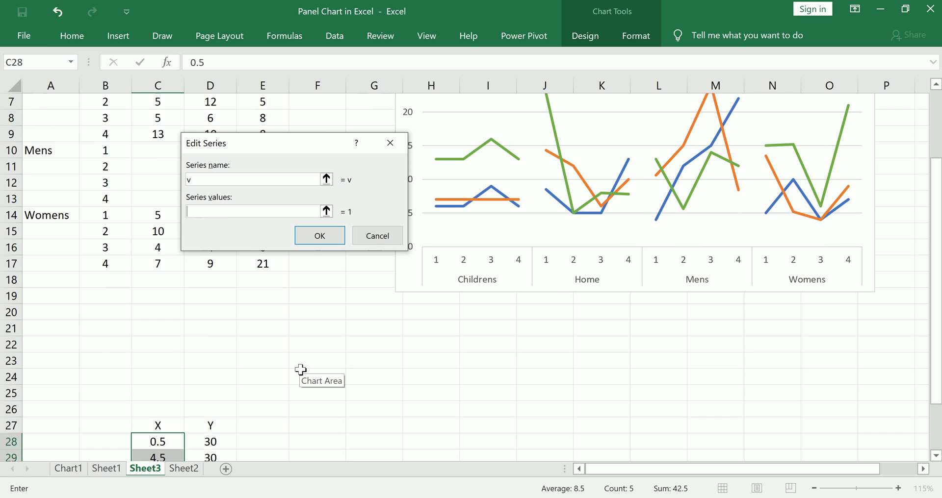
scroll(298, 368, down, 1)
drag(158, 347, 160, 411)
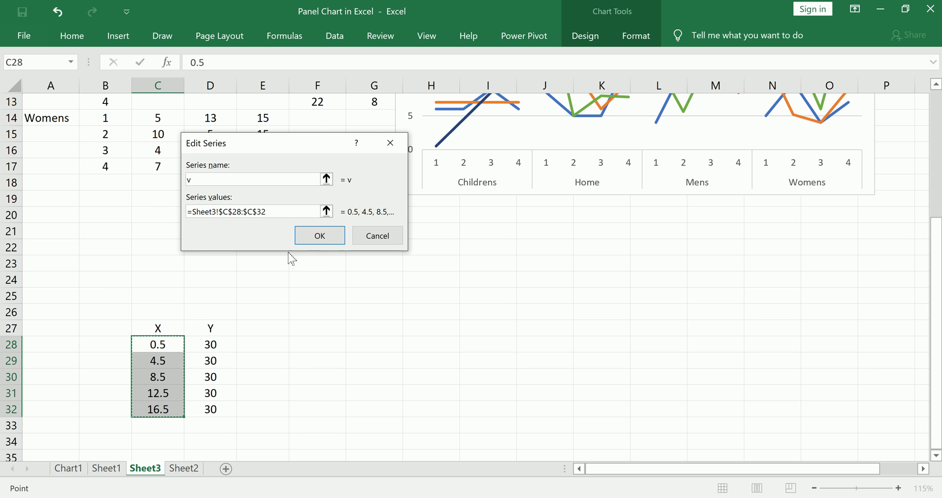
click(320, 237)
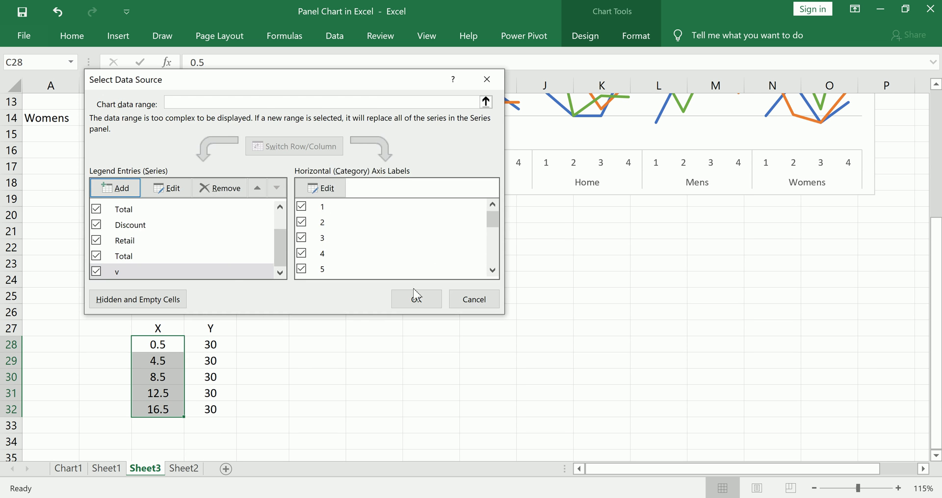
click(417, 297)
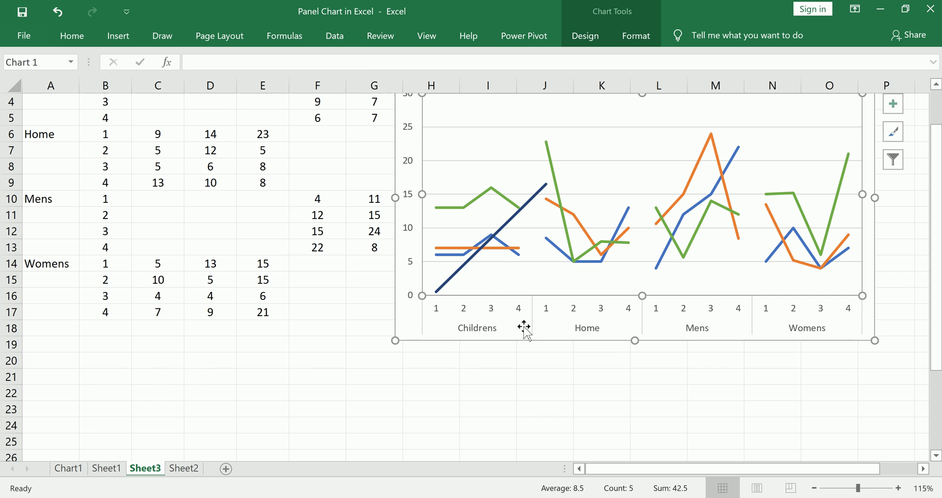
mouse_move(444, 233)
mouse_down()
mouse_move(538, 189)
mouse_move(559, 202)
mouse_move(448, 242)
mouse_move(487, 208)
mouse_up()
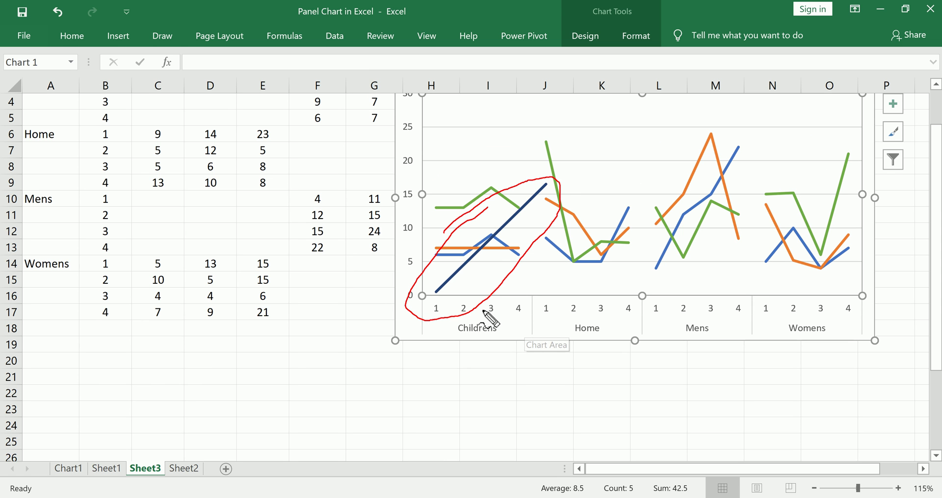
key(Escape)
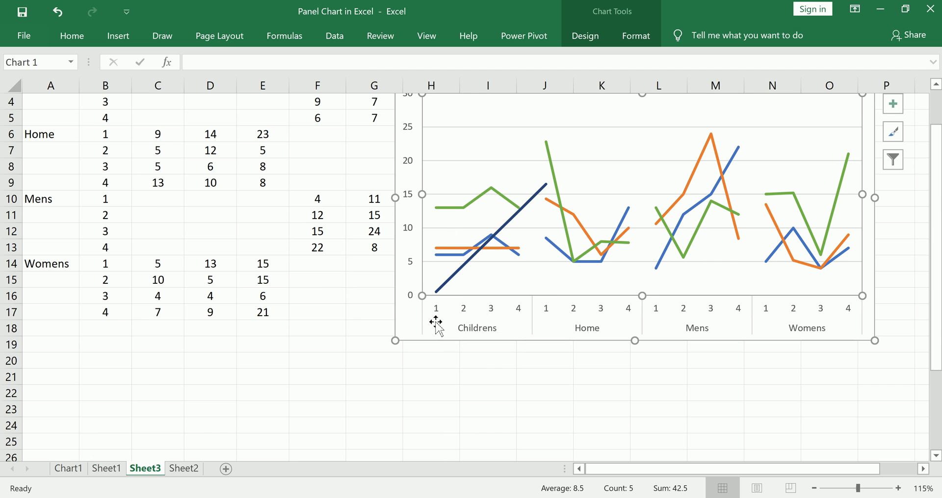
- Turn off Collapse the Ribbon so the chart design commands stay displayed above the sheet
scroll(392, 358, up, 1)
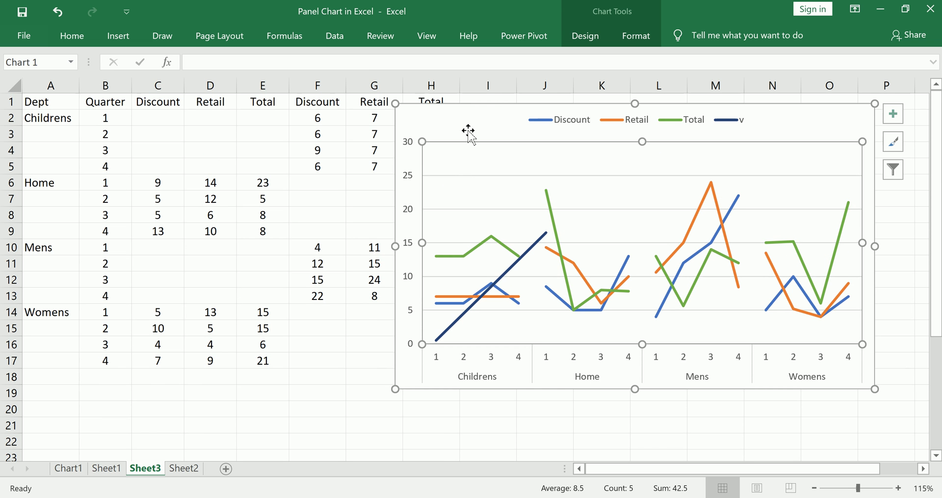
right_click(582, 39)
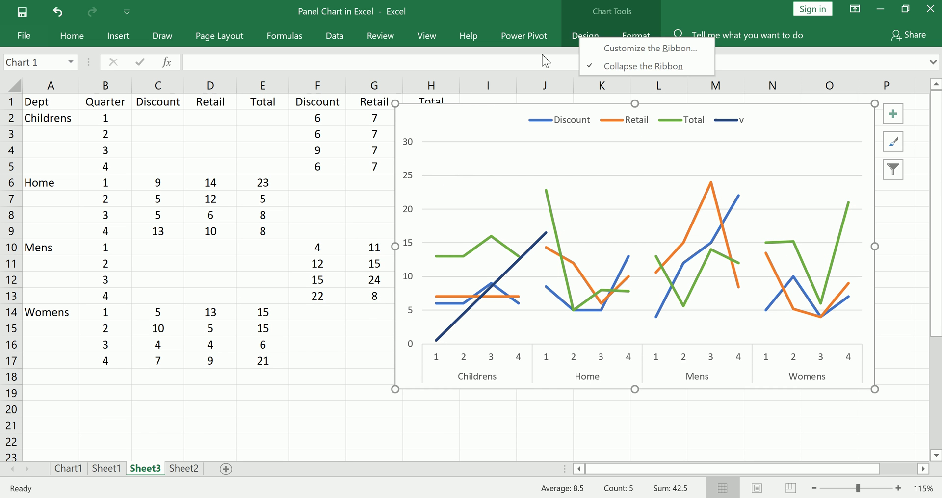
click(613, 67)
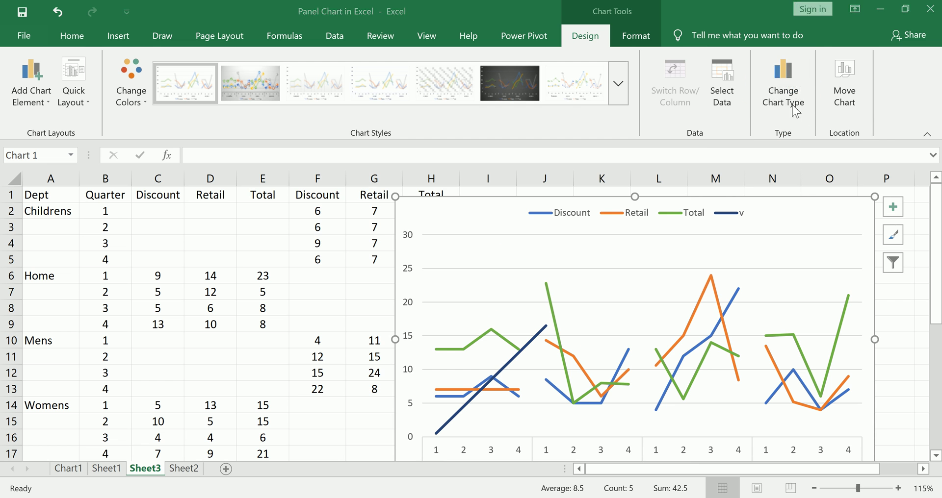
- Change the chart type to a combo chart with a custom combination of series types
click(792, 88)
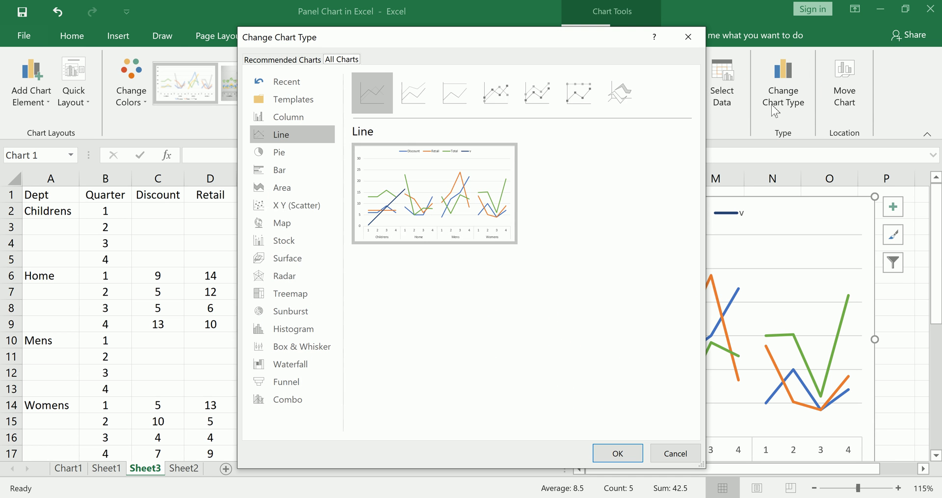
click(290, 405)
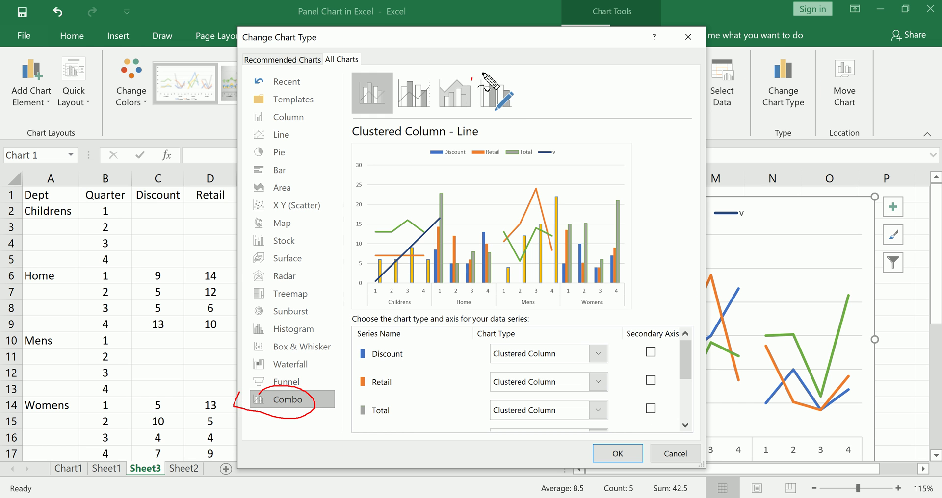
mouse_move(478, 78)
mouse_down()
mouse_move(536, 122)
mouse_move(473, 90)
mouse_up()
click(511, 104)
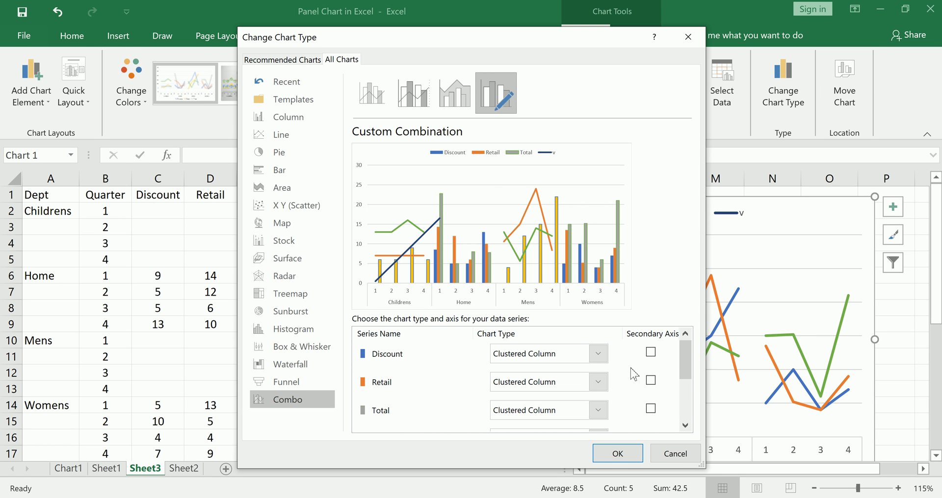
- Set the first Discount, Retail and Total series and the second Discount series to the Line chart type
click(597, 353)
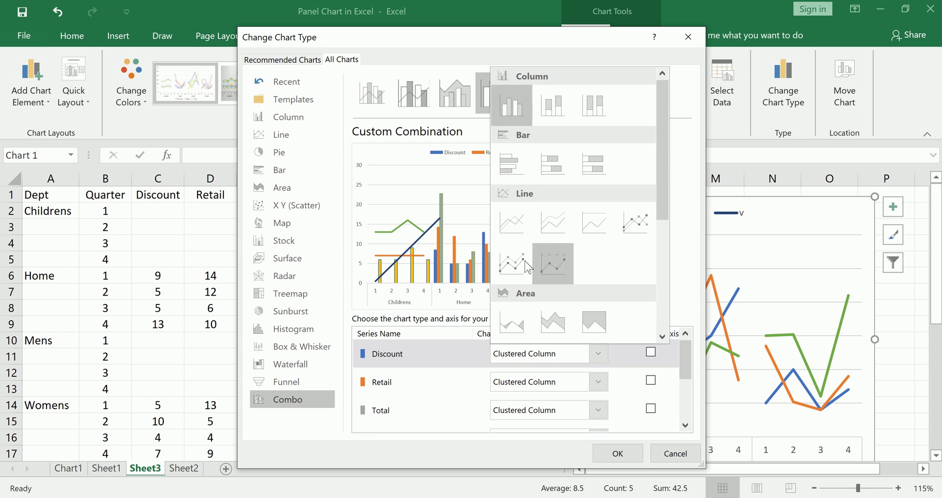
click(517, 221)
click(598, 385)
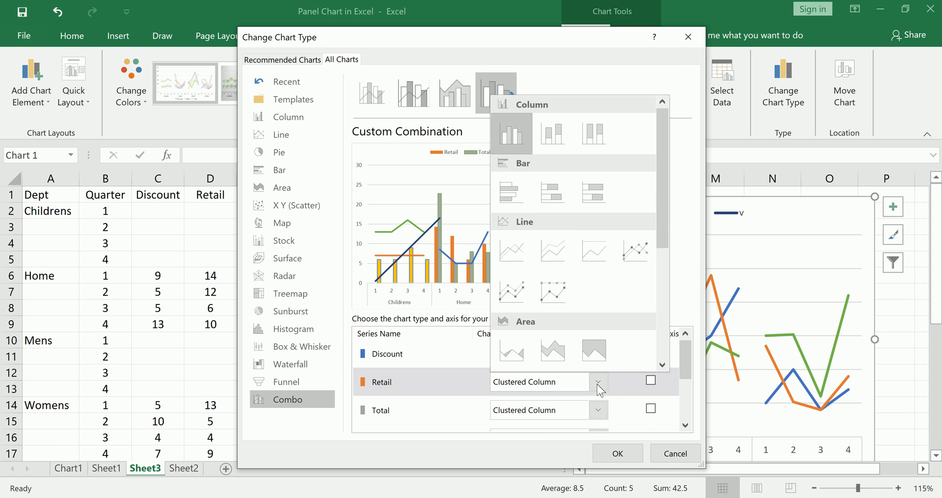
click(510, 250)
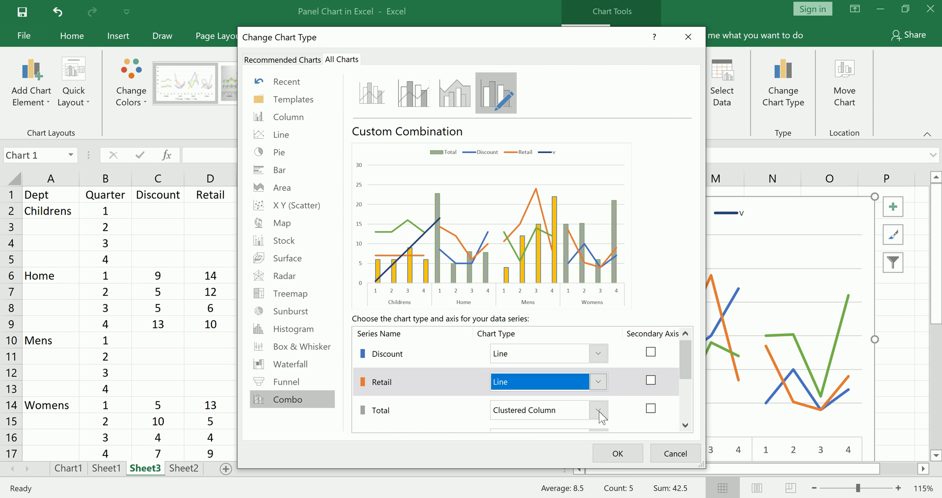
click(598, 410)
click(518, 274)
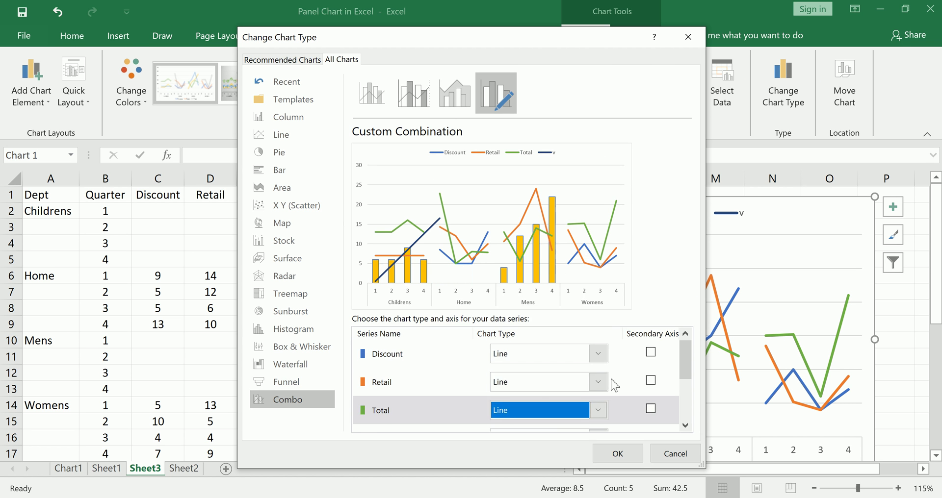
scroll(608, 388, down, 1)
click(598, 368)
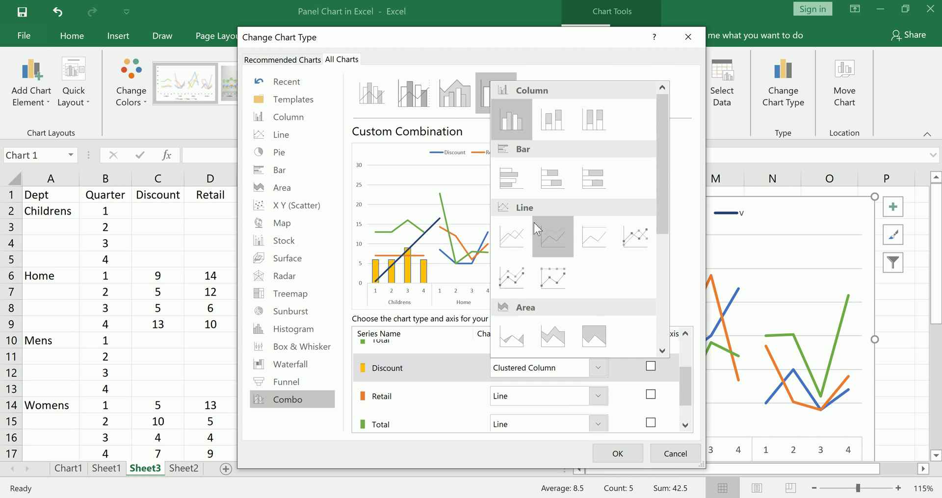
click(513, 242)
- Set the "v" series to the X Y (Scatter) type with markers only and apply the combination
scroll(635, 400, down, 1)
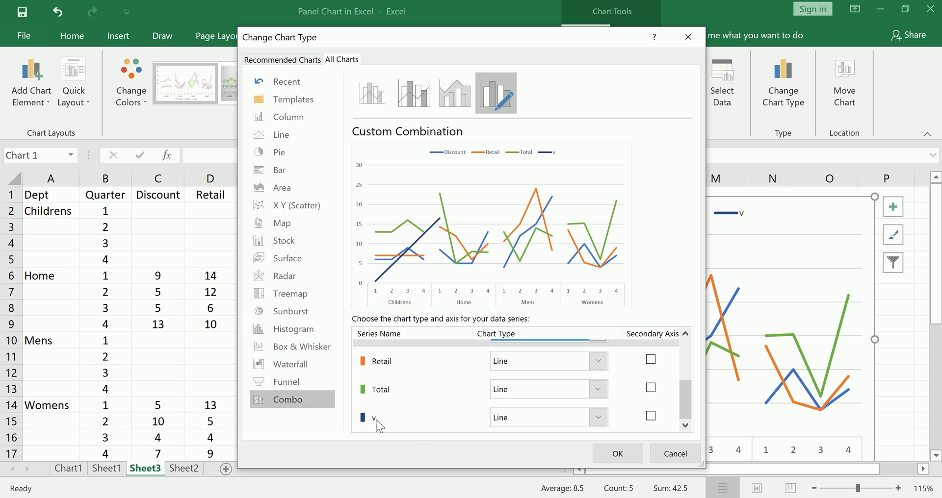
click(598, 420)
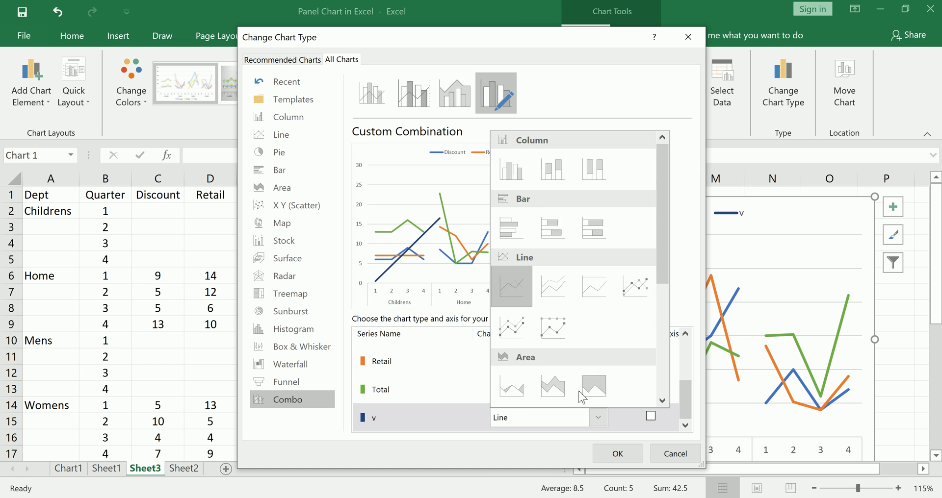
scroll(574, 361, down, 2)
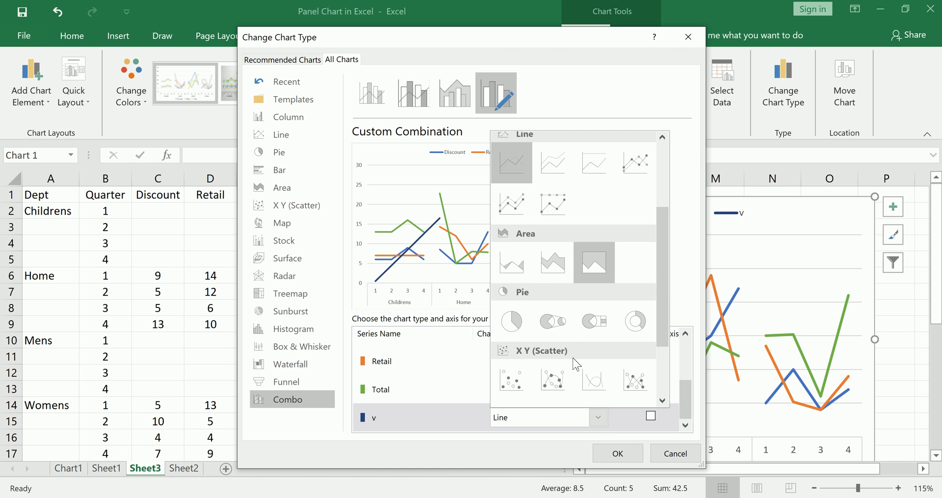
click(521, 377)
scroll(520, 379, up, 1)
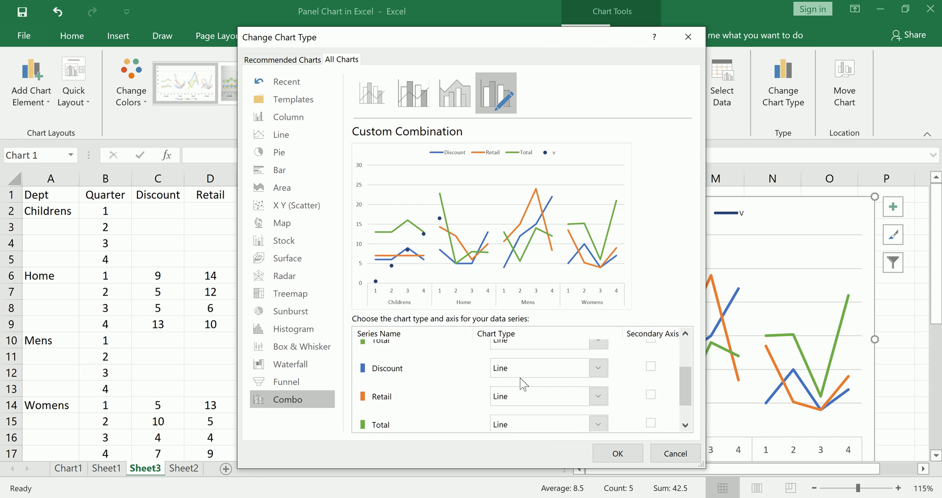
scroll(521, 382, down, 2)
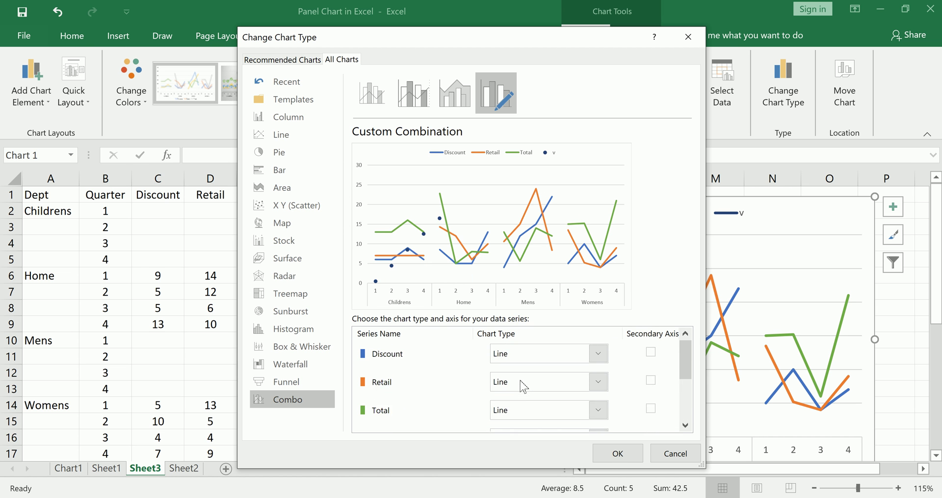
click(615, 454)
scroll(559, 363, down, 1)
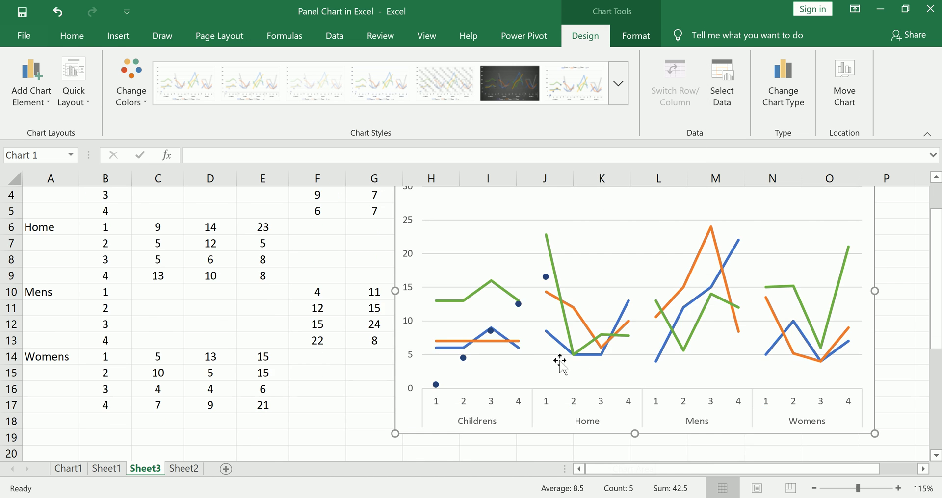
mouse_move(540, 274)
mouse_down()
mouse_move(500, 362)
mouse_move(501, 295)
mouse_up()
key(Escape)
scroll(487, 399, up, 1)
scroll(487, 398, down, 1)
- Edit the "v" data series so that its Y values come from D28:D32 on Sheet3
click(718, 94)
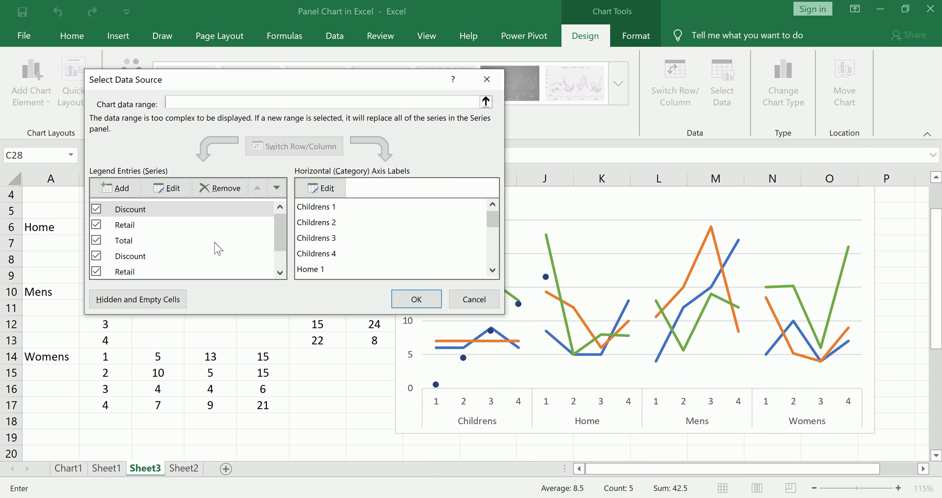
drag(285, 236, 280, 267)
click(181, 275)
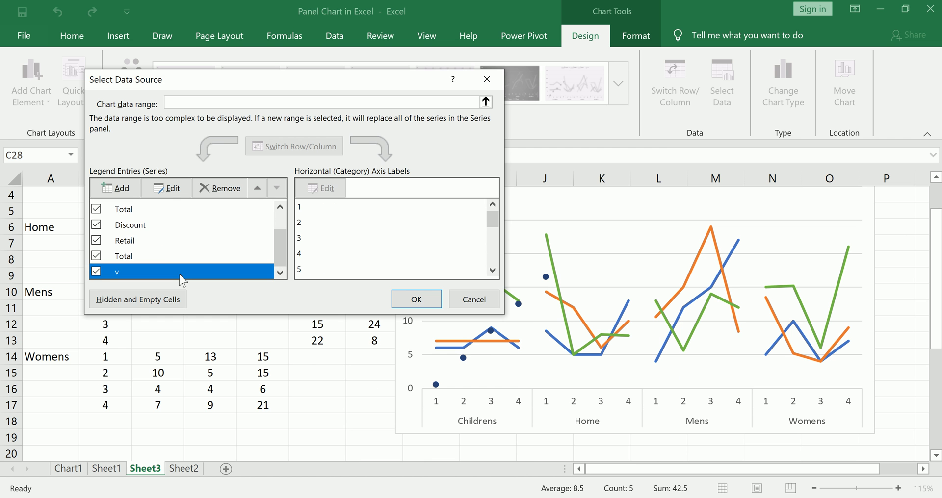
click(167, 188)
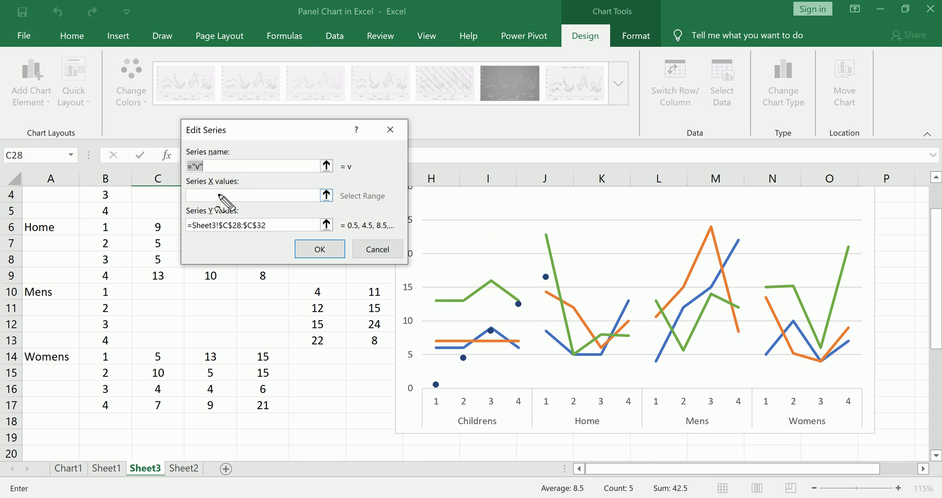
mouse_move(180, 184)
mouse_down()
mouse_move(326, 216)
mouse_move(223, 238)
mouse_up()
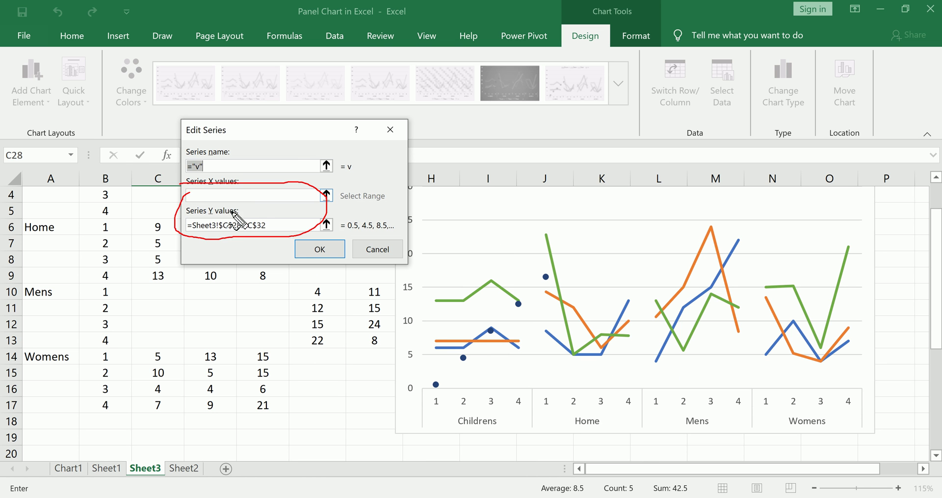
key(Escape)
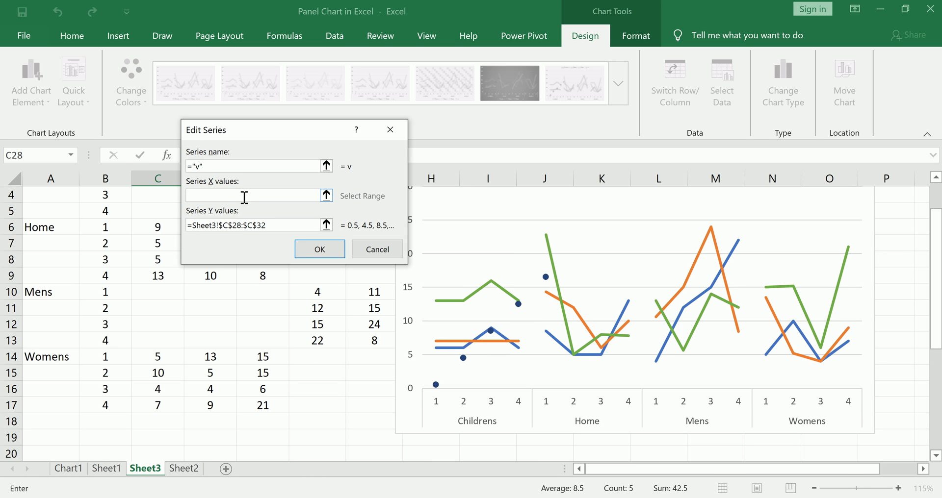
drag(273, 223, 174, 221)
key(Delete)
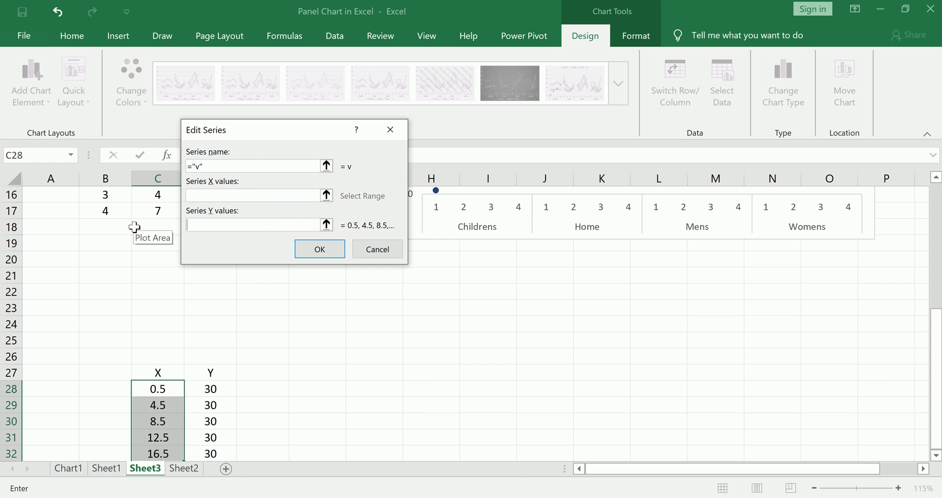
mouse_move(201, 387)
mouse_down()
mouse_move(212, 418)
mouse_move(208, 455)
mouse_move(210, 401)
mouse_up()
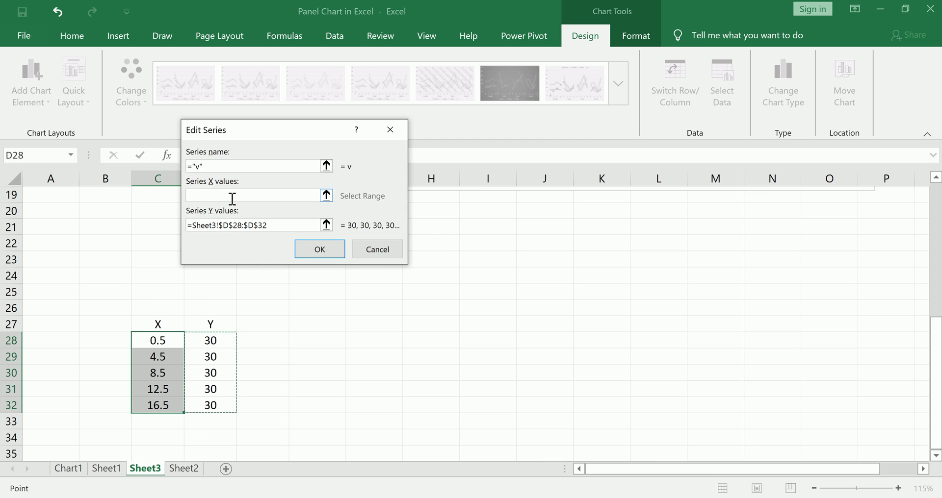
- Set the "v" series' X values to C28:C32 on Sheet3 and accept the data source changes
click(231, 197)
drag(157, 338, 165, 403)
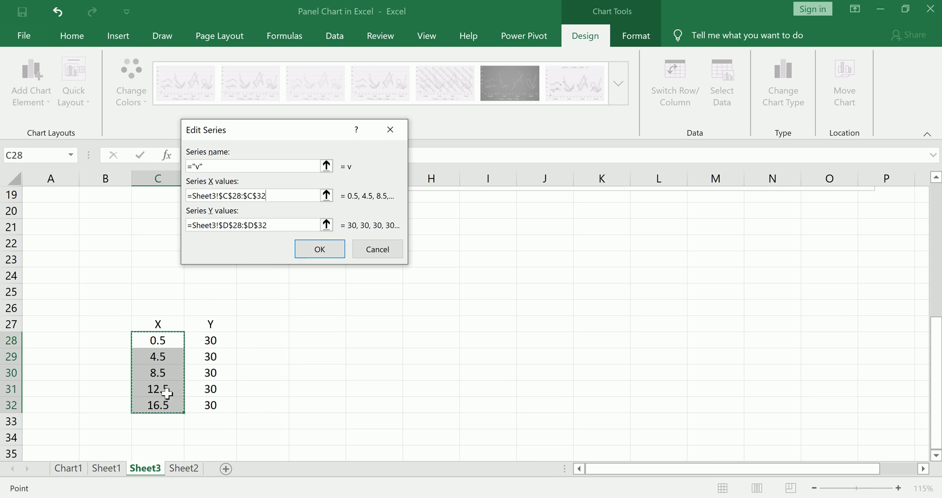
click(312, 252)
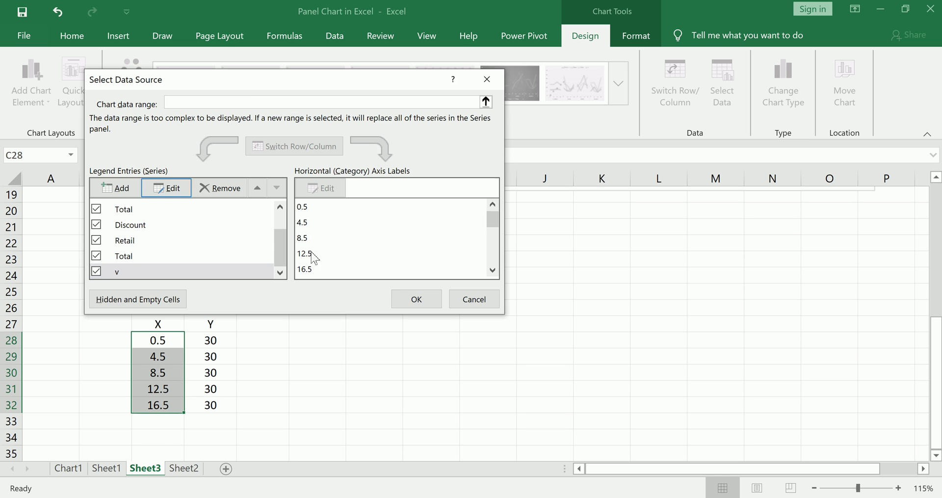
click(413, 294)
- Examine the positions of the "v" markers at the department boundaries and the "v" entry in the legend
scroll(527, 343, up, 5)
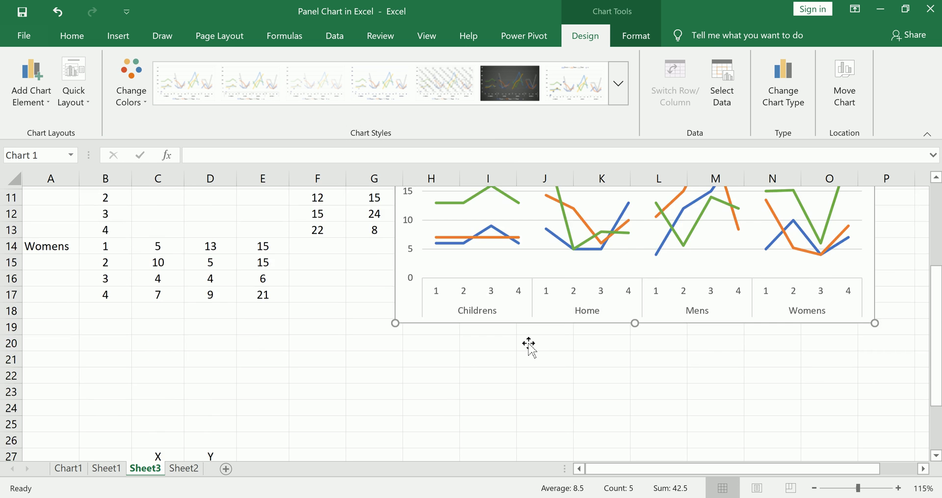
scroll(527, 343, up, 2)
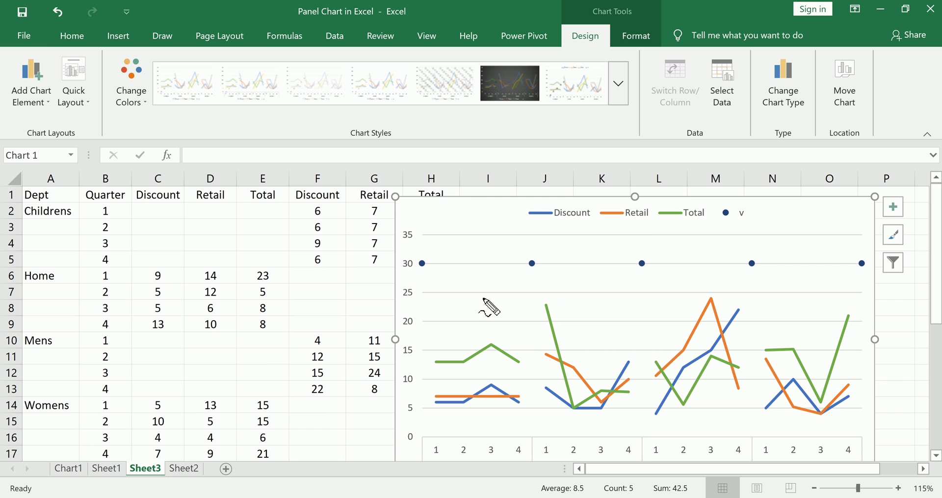
drag(431, 260, 433, 258)
mouse_move(523, 258)
mouse_down()
mouse_move(538, 265)
mouse_move(526, 257)
mouse_up()
mouse_move(630, 262)
mouse_down()
mouse_move(660, 275)
mouse_move(637, 256)
mouse_up()
mouse_move(748, 256)
mouse_down()
mouse_move(767, 268)
mouse_move(743, 260)
mouse_up()
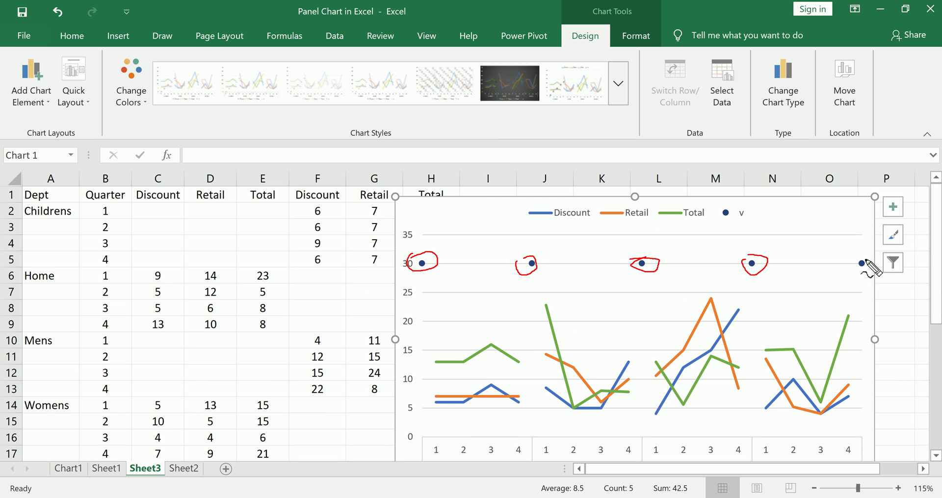
mouse_move(866, 263)
mouse_down()
mouse_move(873, 270)
mouse_move(854, 259)
mouse_up()
mouse_move(710, 206)
mouse_down()
mouse_move(735, 226)
mouse_move(717, 205)
mouse_up()
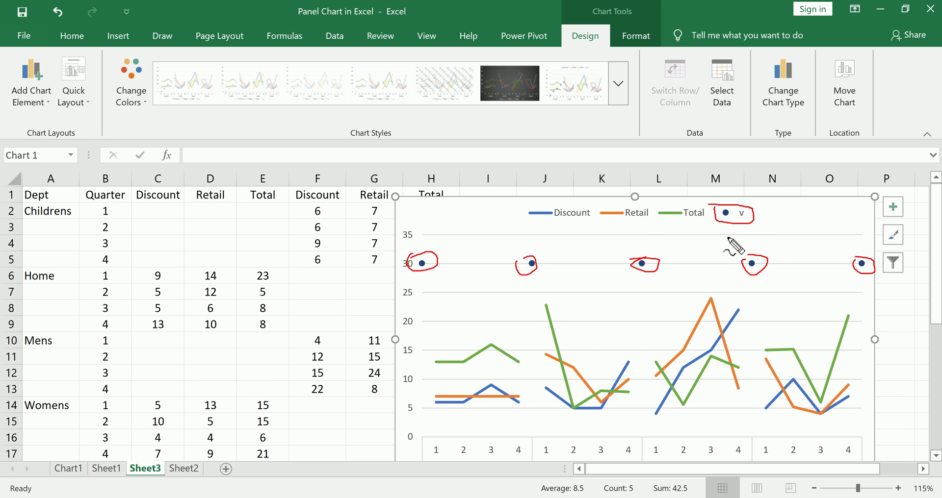
key(Escape)
- Delete only the "v" entry from the chart legend
click(748, 215)
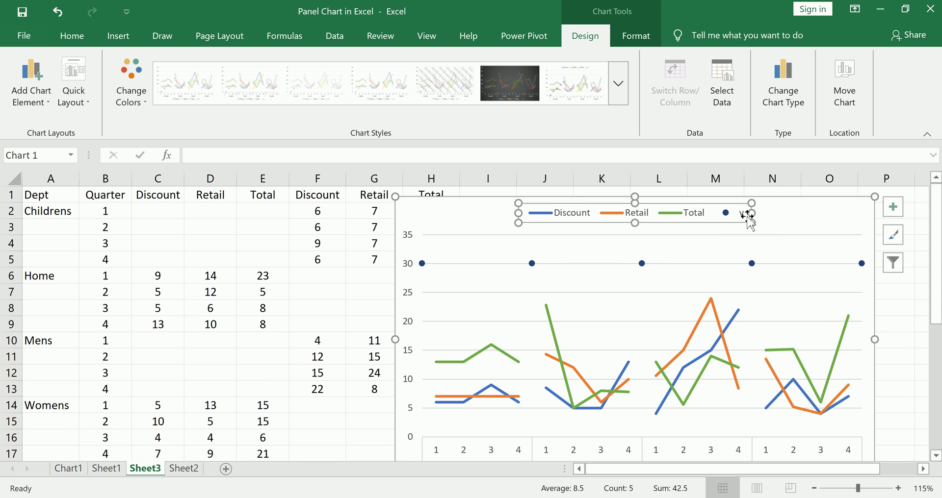
click(743, 216)
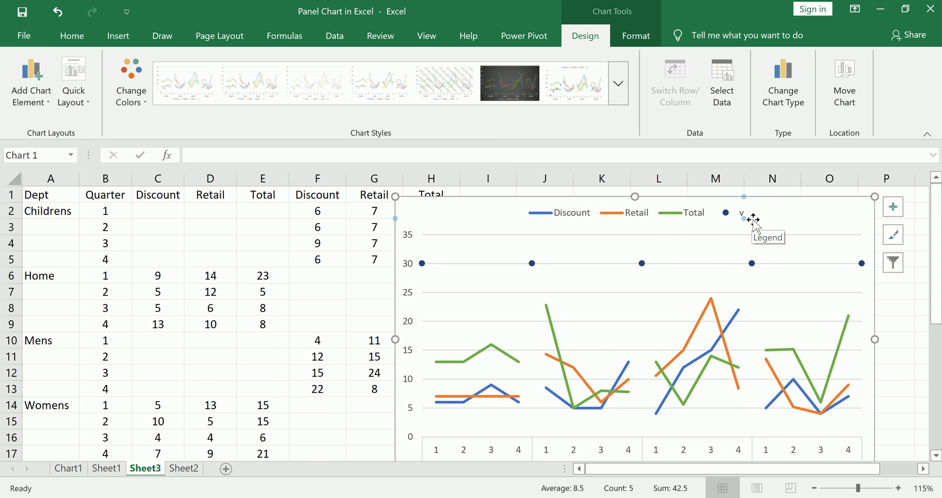
key(Delete)
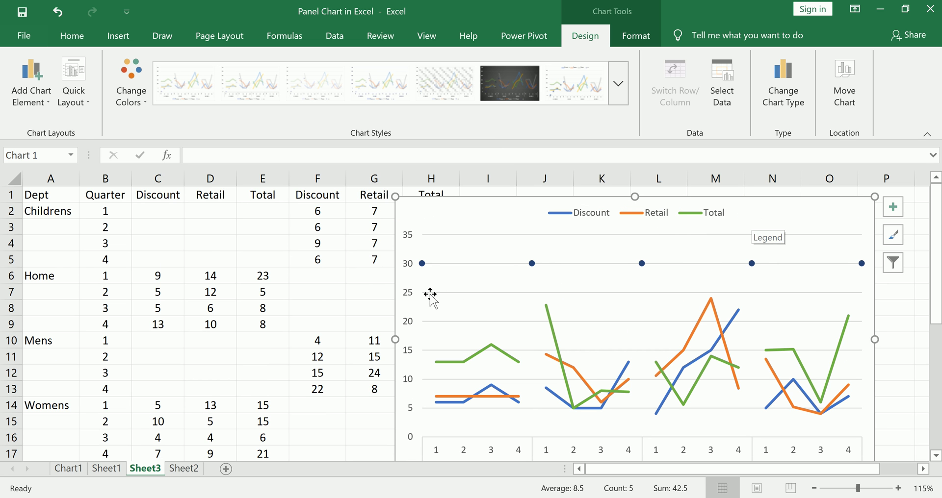
- Collapse the ribbon and move the chart so that it starts over column F, just below the header row
scroll(425, 294, down, 1)
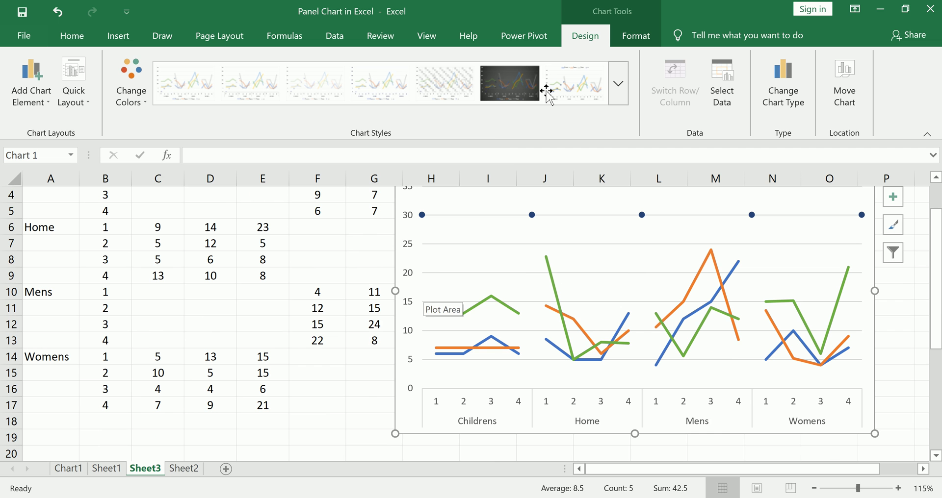
right_click(585, 38)
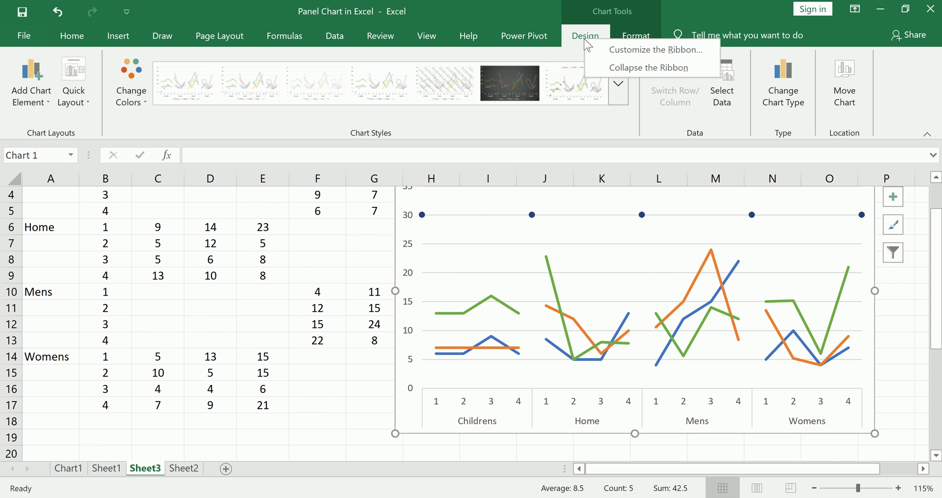
click(633, 69)
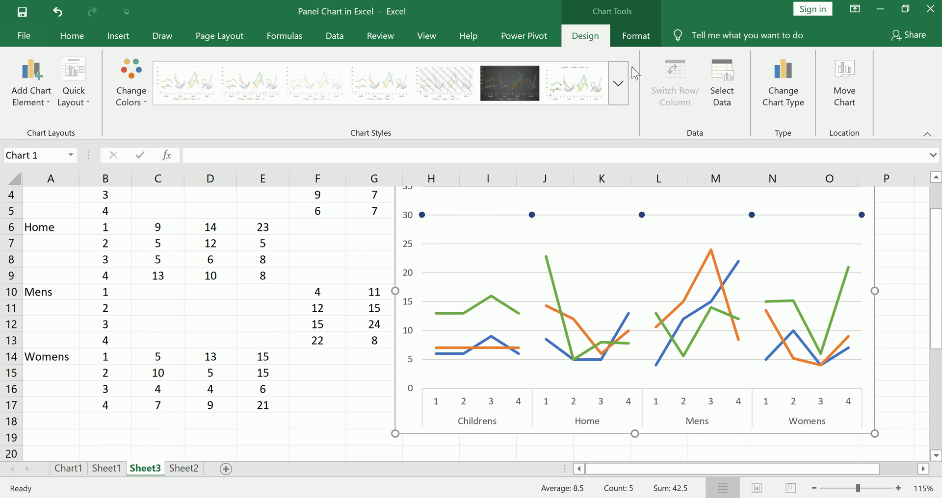
scroll(472, 289, up, 1)
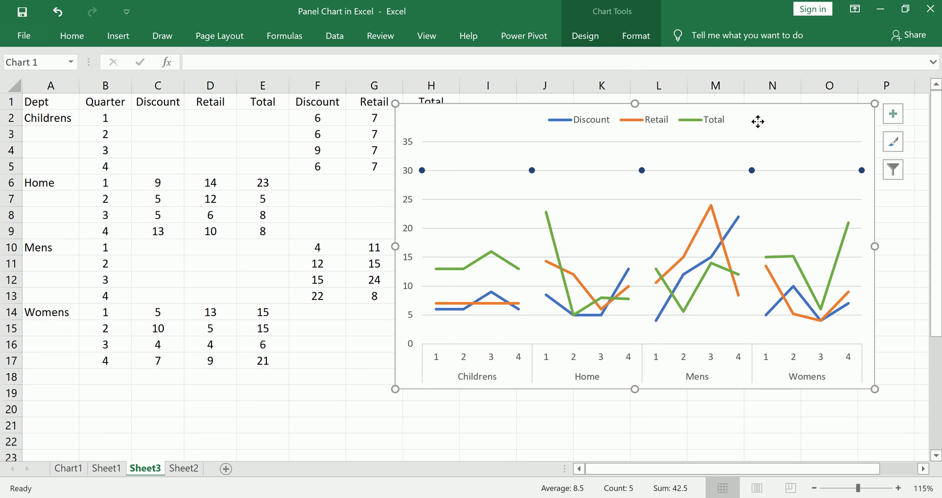
drag(757, 120, 731, 131)
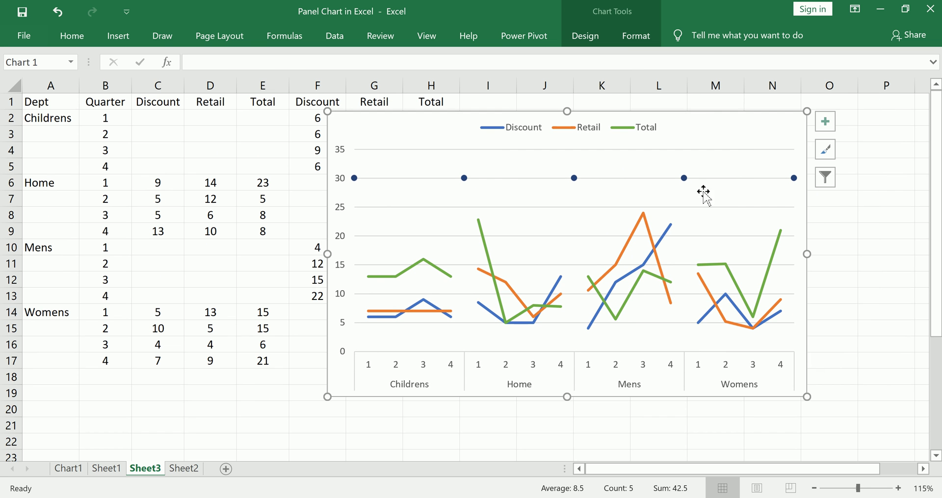
- Add percentage error bars to the "v" scatter series
click(684, 178)
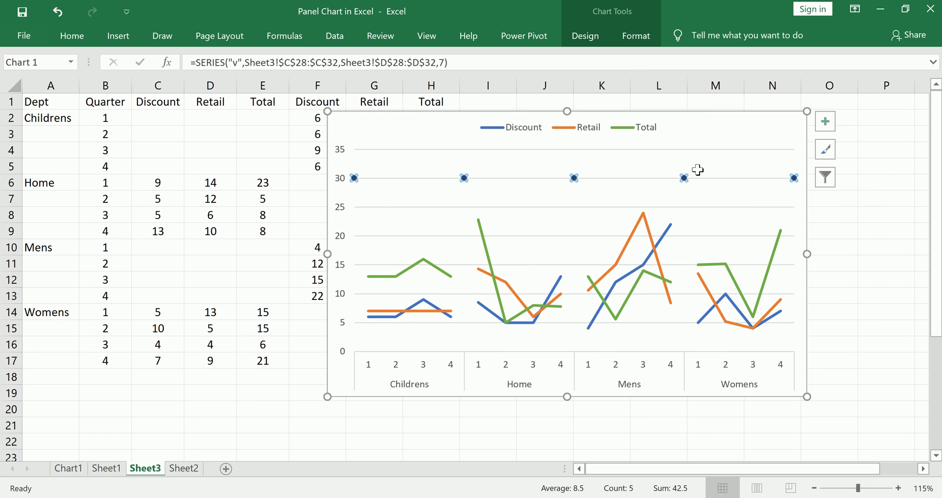
click(825, 121)
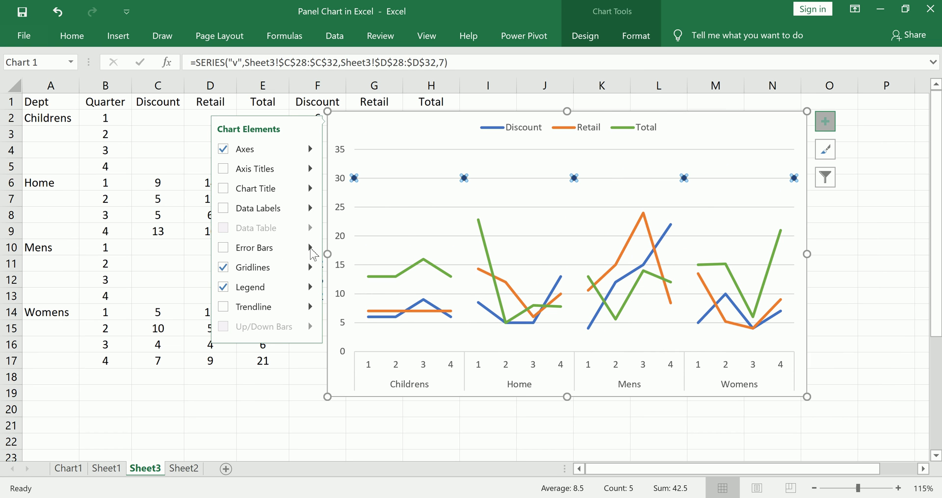
mouse_move(310, 251)
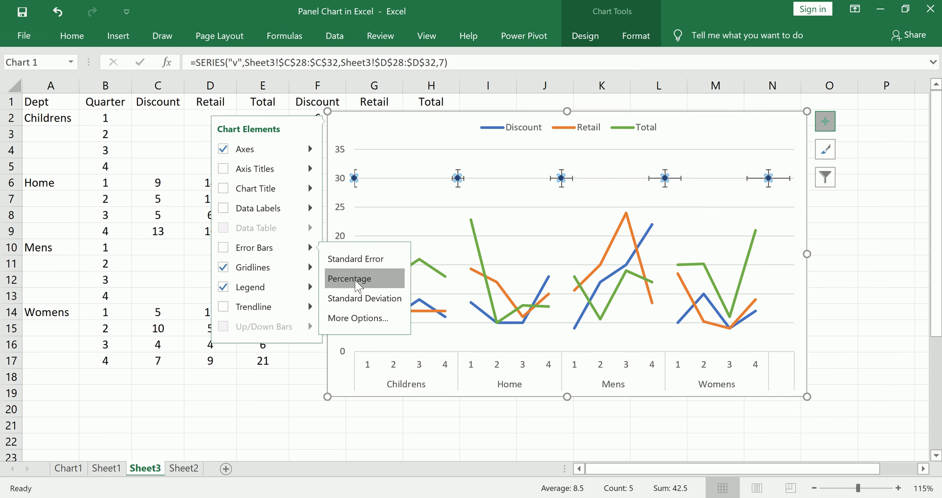
click(355, 280)
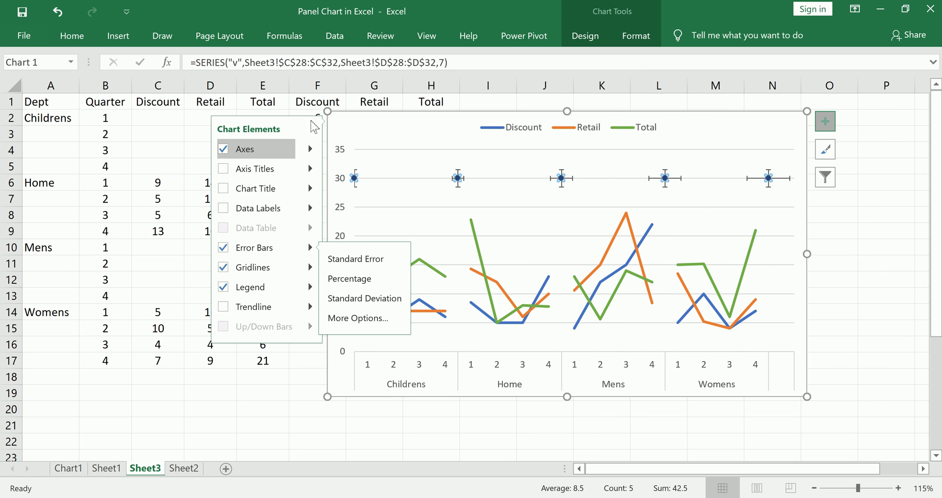
click(824, 123)
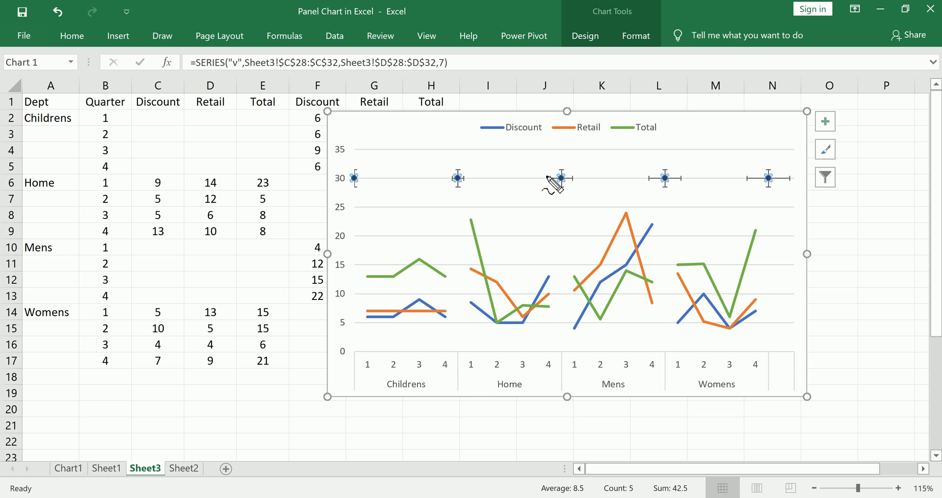
- Select the horizontal error bars of the "v" series and open their formatting settings
mouse_move(545, 174)
mouse_down()
mouse_move(580, 174)
mouse_move(564, 195)
mouse_up()
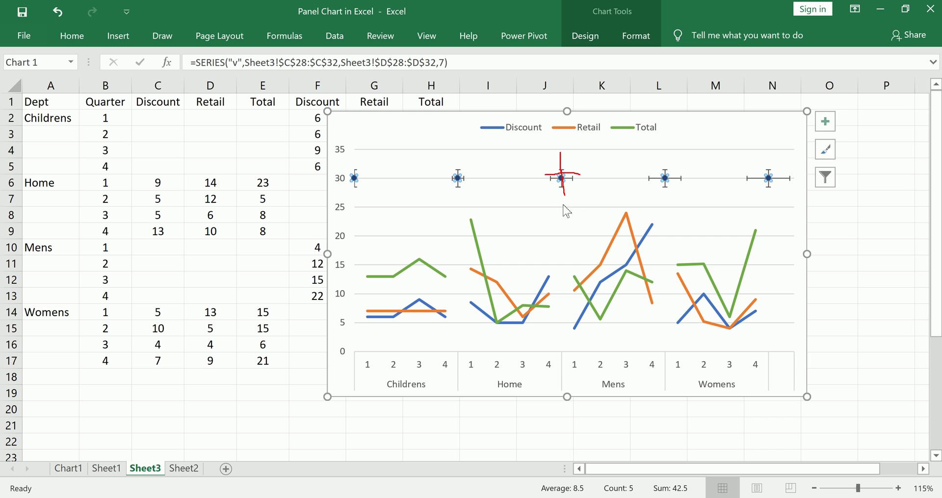
key(Escape)
click(572, 179)
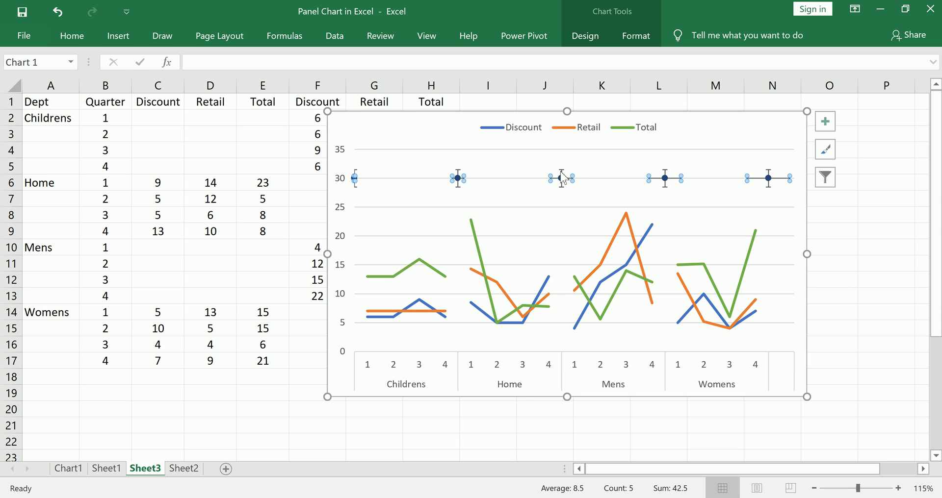
click(561, 174)
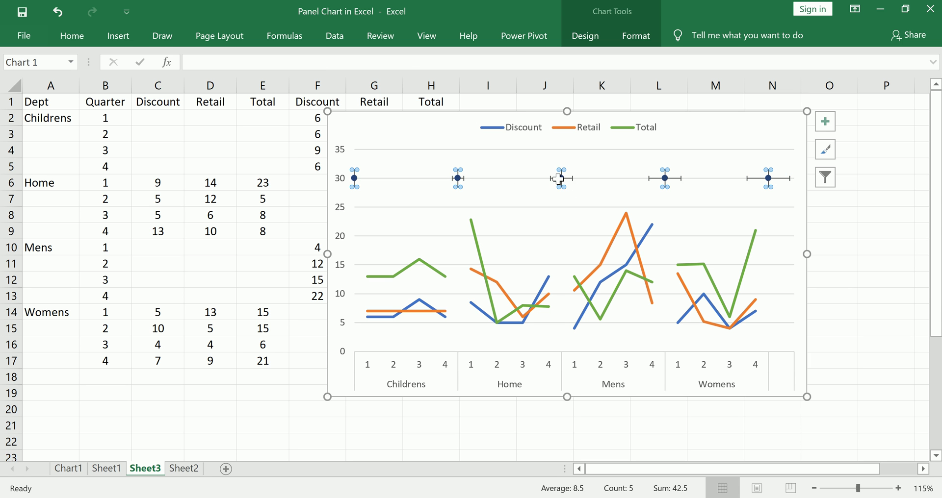
click(572, 178)
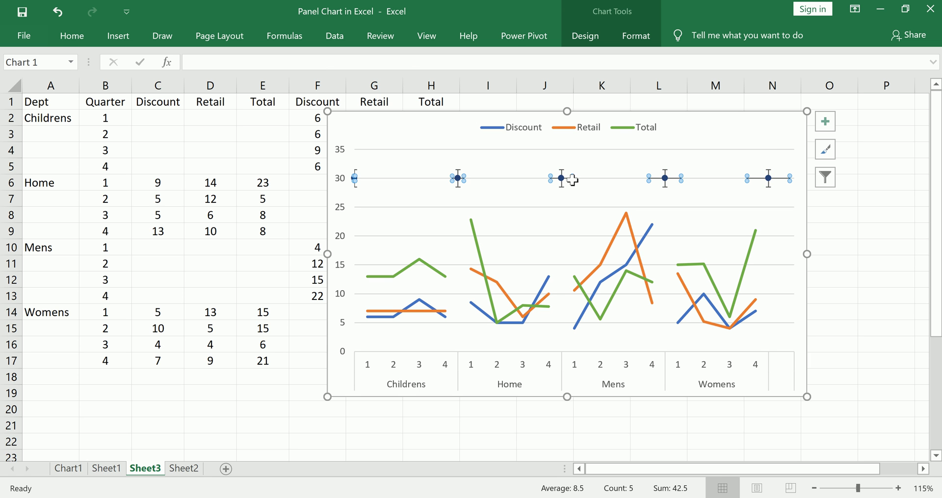
right_click(680, 180)
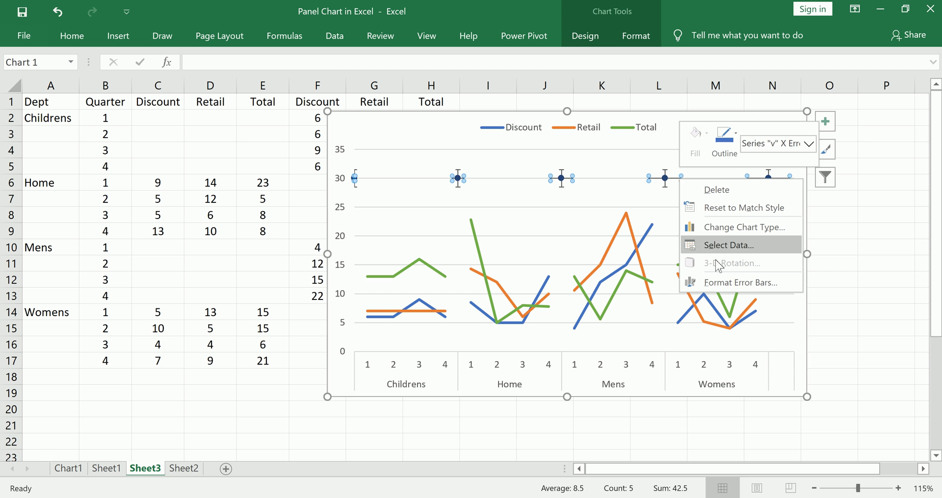
click(725, 282)
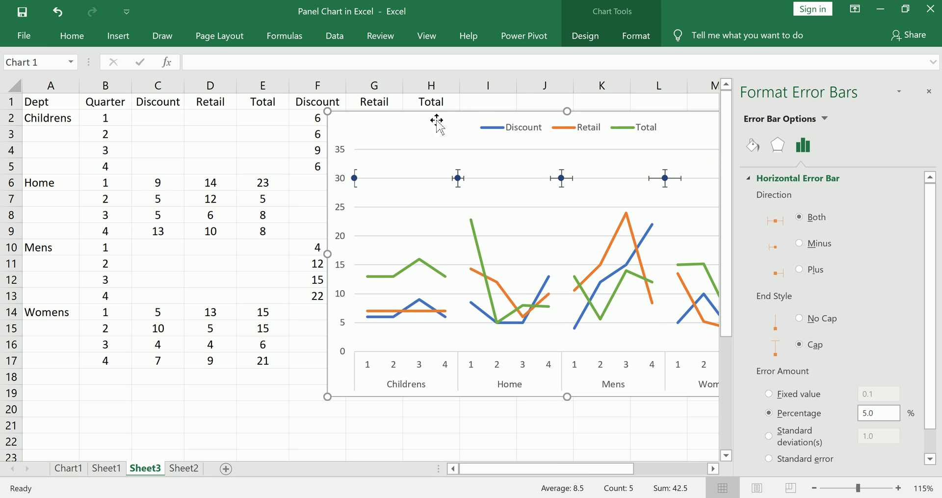
- Move the chart so that it starts over column C, just below the header row
drag(439, 137, 377, 135)
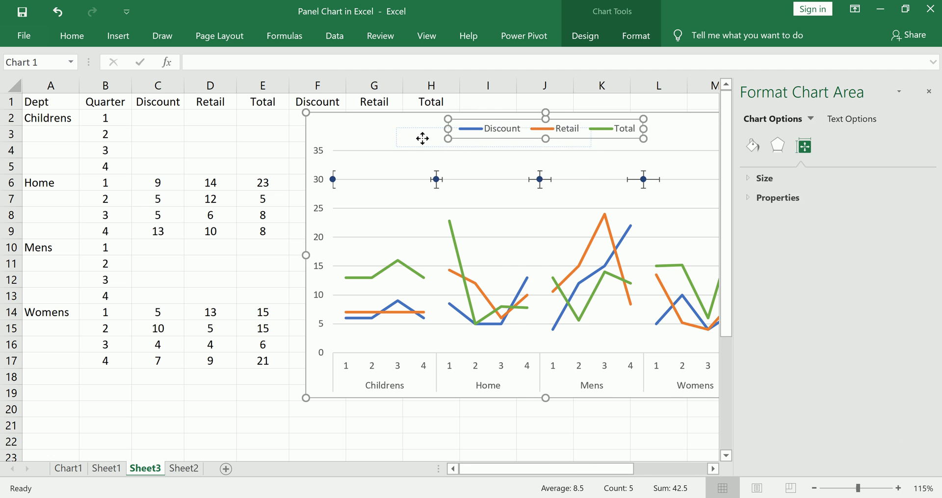
drag(447, 131, 259, 126)
click(645, 217)
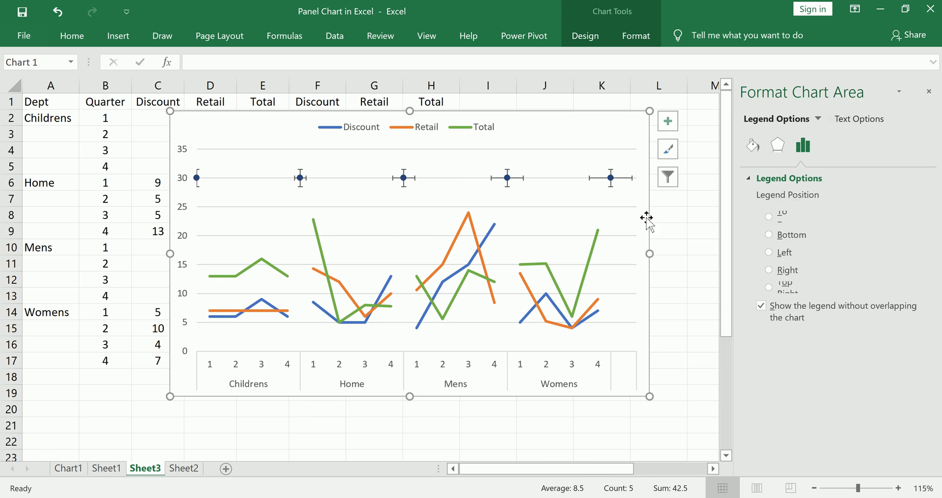
- Reduce the percentage error amount of the "v" series' horizontal error bars so that they have no length
click(753, 146)
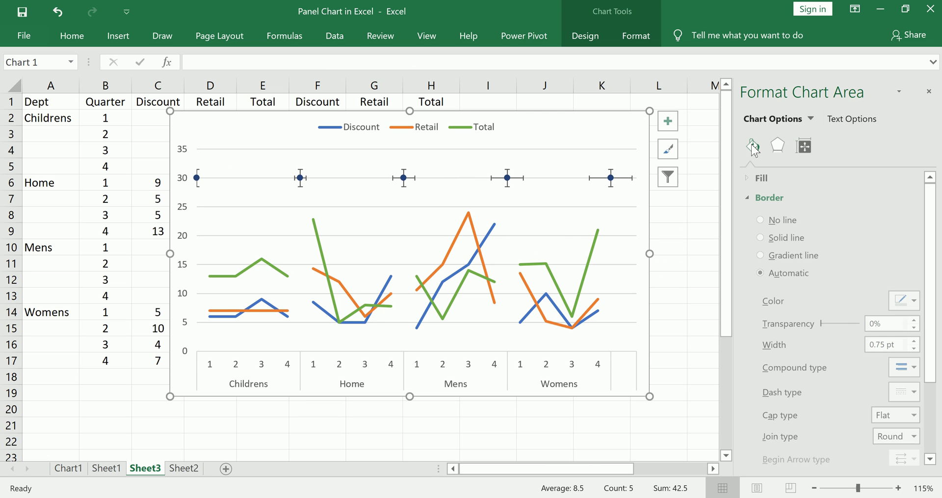
click(782, 148)
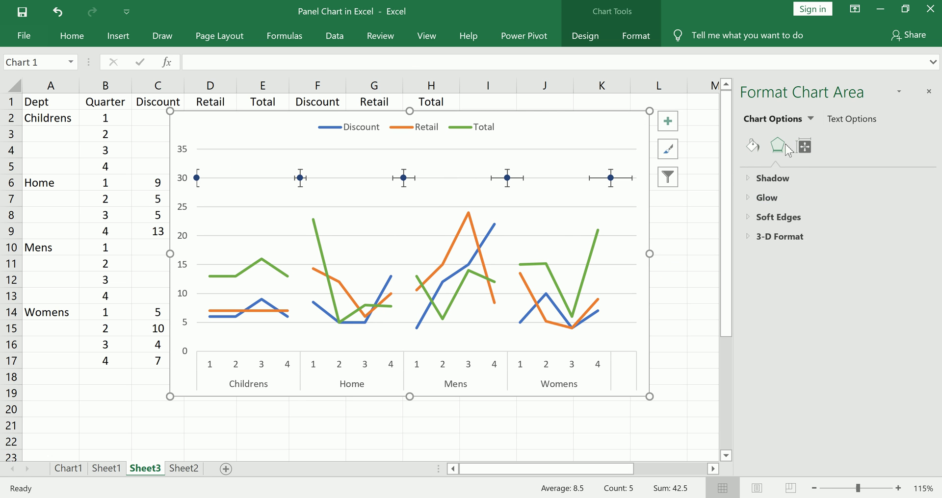
click(629, 177)
click(629, 179)
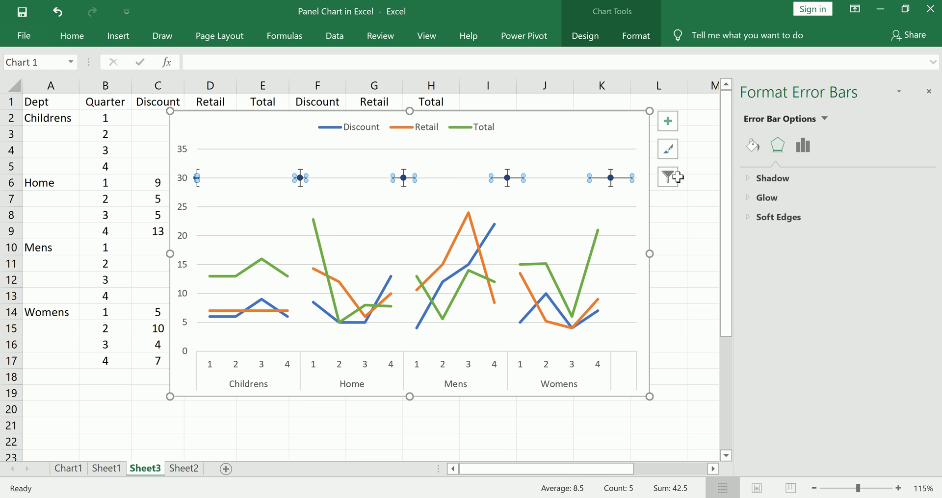
click(751, 148)
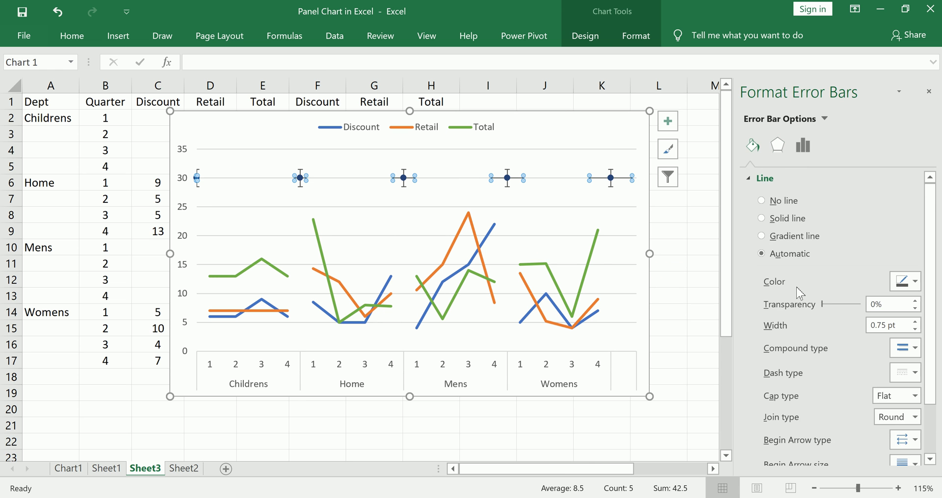
scroll(799, 292, down, 1)
scroll(800, 293, up, 1)
scroll(799, 293, down, 1)
click(779, 146)
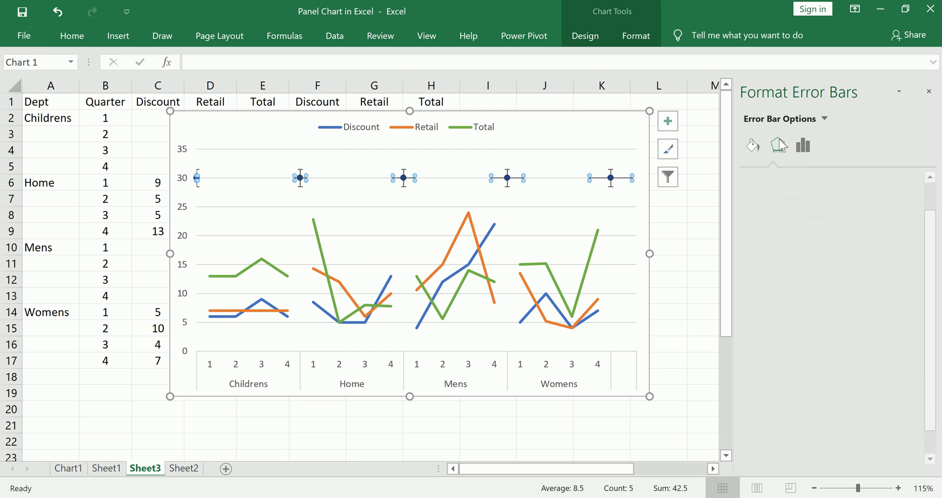
click(803, 146)
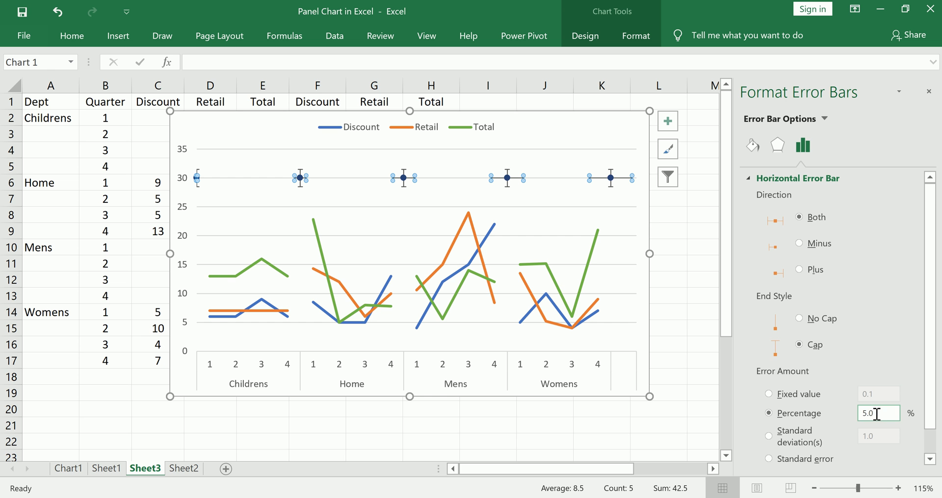
scroll(873, 414, down, 1)
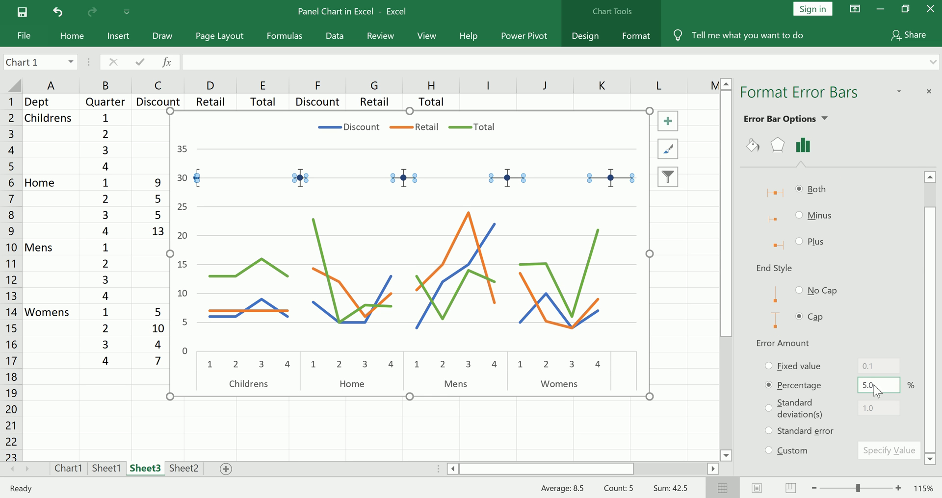
drag(874, 385, 846, 385)
click(702, 246)
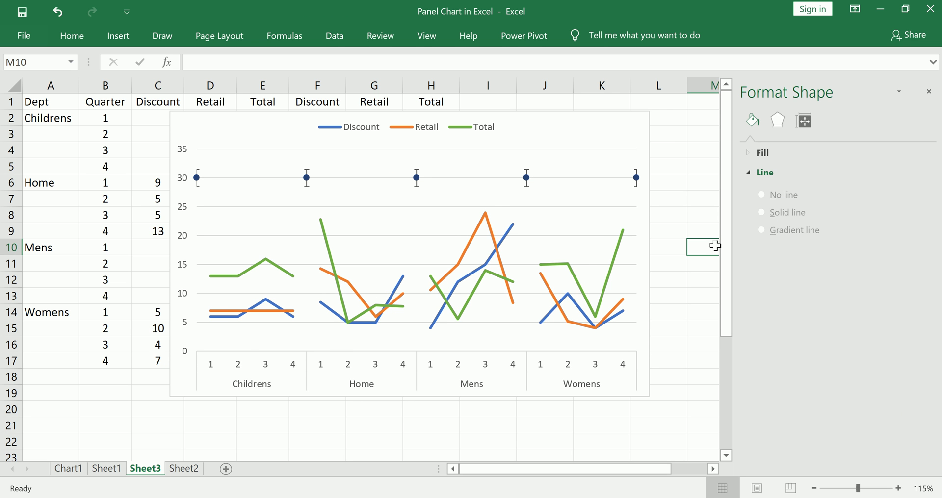
- Set the direction of the "v" series' vertical error bars to Minus
click(527, 177)
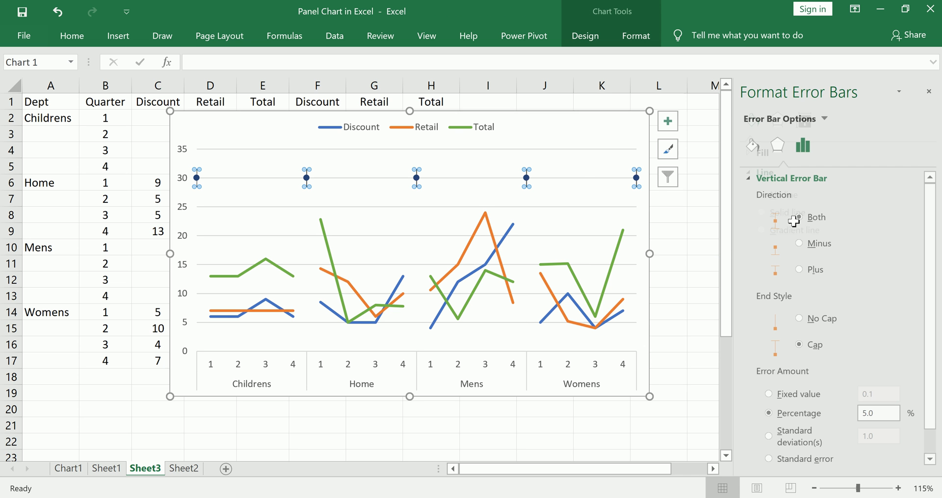
mouse_move(738, 115)
mouse_down()
mouse_move(844, 112)
mouse_move(927, 321)
mouse_move(747, 277)
mouse_up()
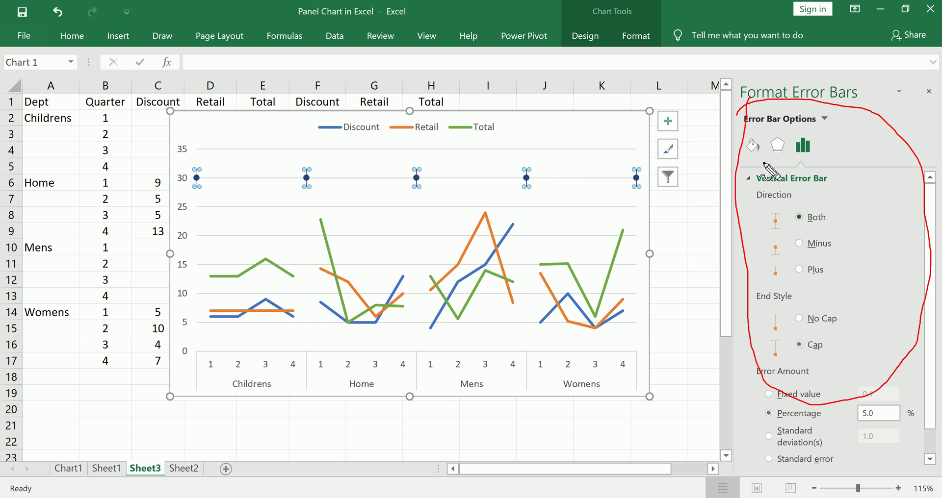
key(Escape)
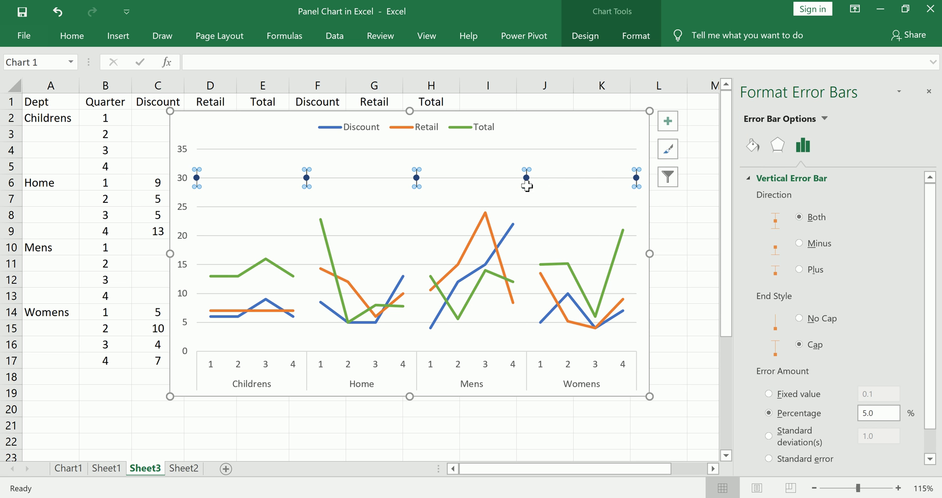
right_click(525, 187)
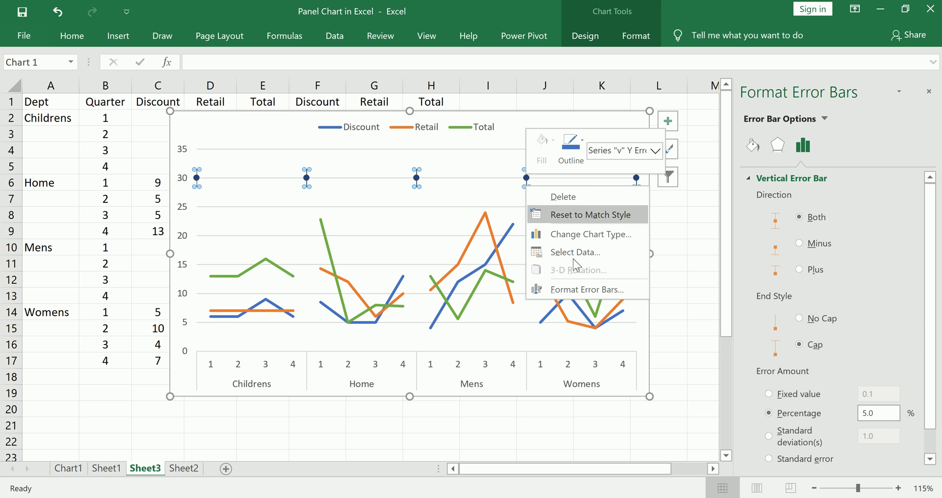
click(571, 298)
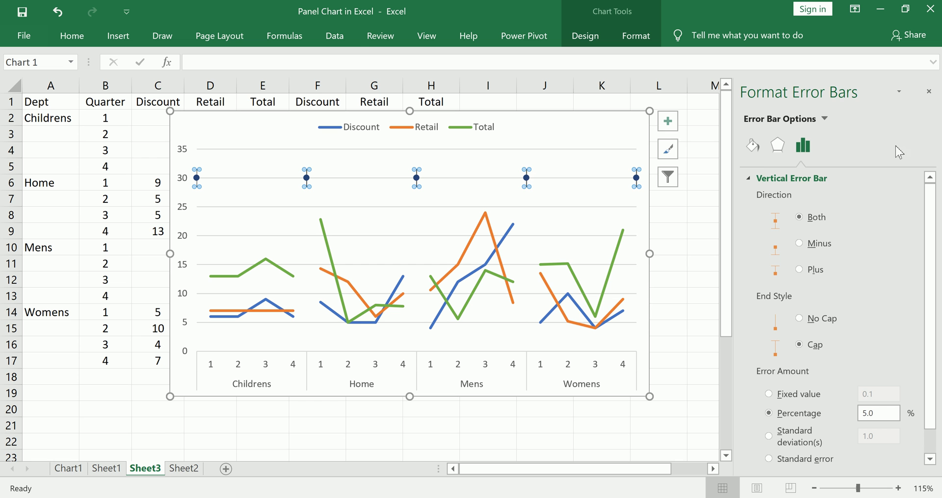
drag(791, 236, 809, 239)
click(799, 243)
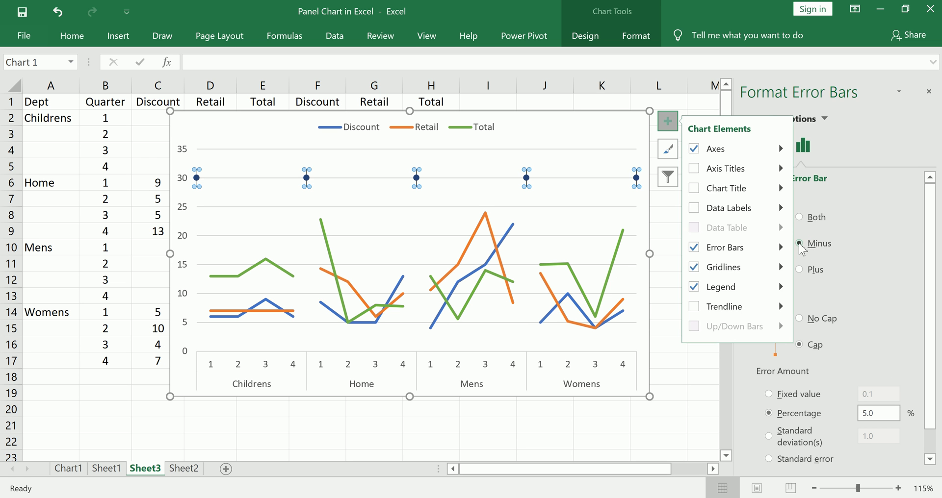
click(804, 235)
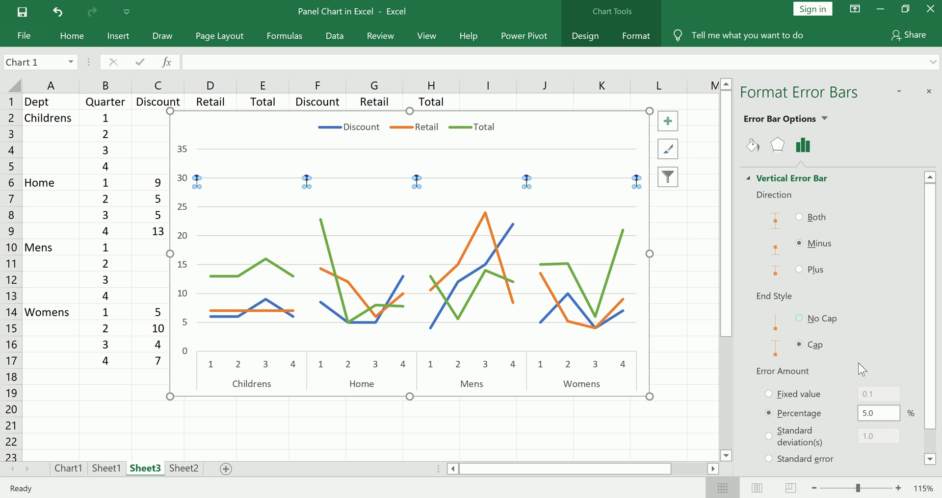
- Set the percentage error amount of the "v" series' vertical error bars to 100%
double_click(887, 417)
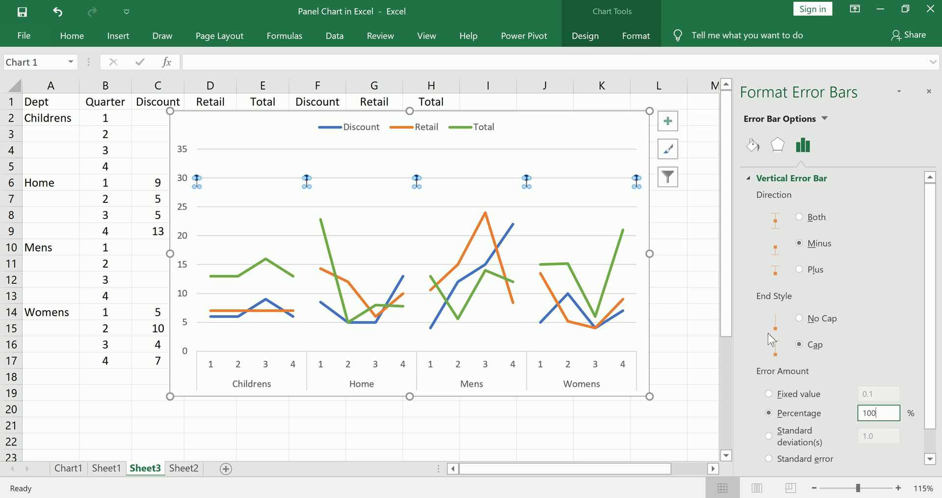
click(701, 318)
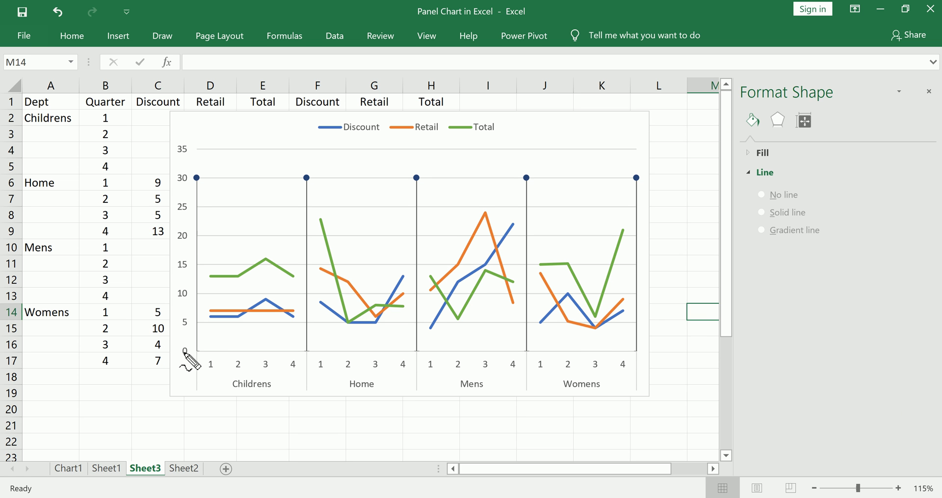
mouse_move(182, 346)
mouse_down()
mouse_move(196, 353)
mouse_move(199, 332)
mouse_up()
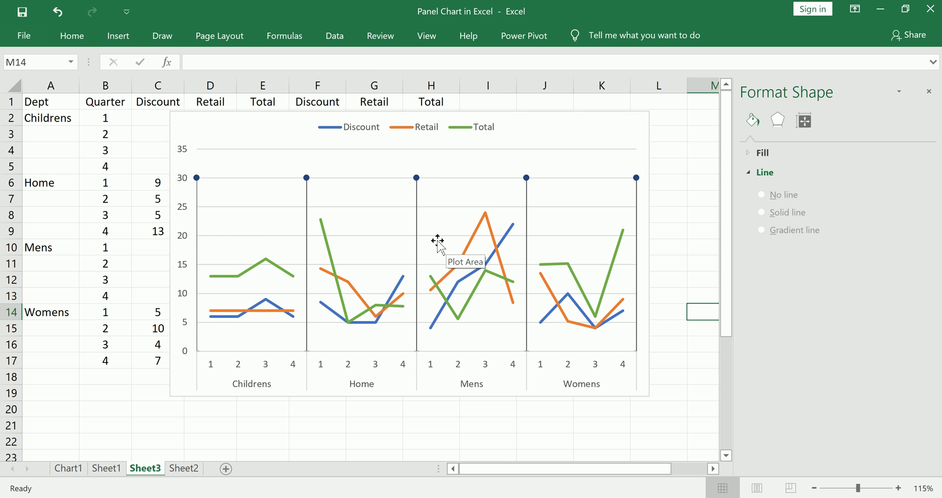
- Set the fill of the "v" series' markers to No fill
click(416, 179)
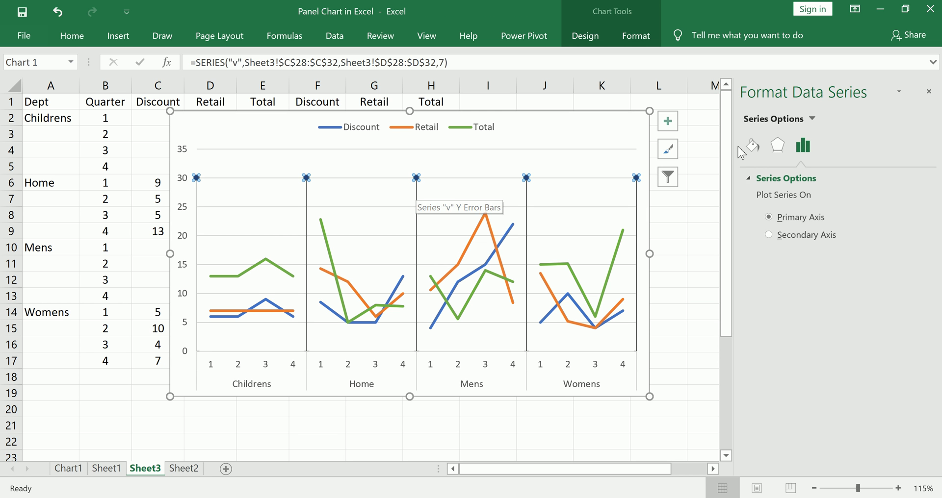
click(752, 146)
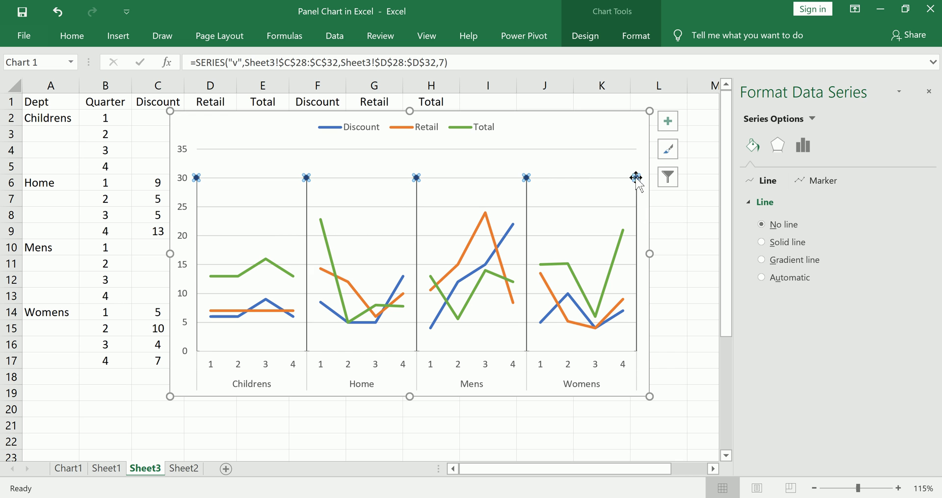
click(802, 179)
right_click(528, 179)
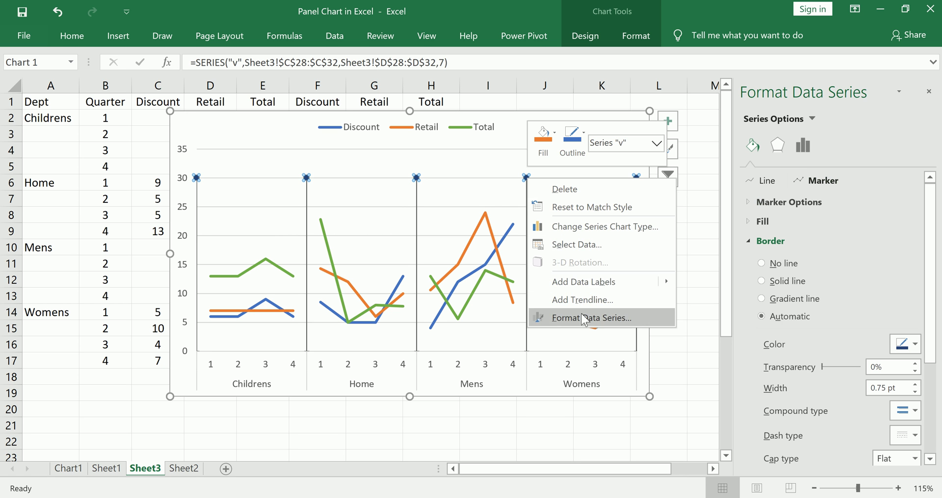
click(824, 183)
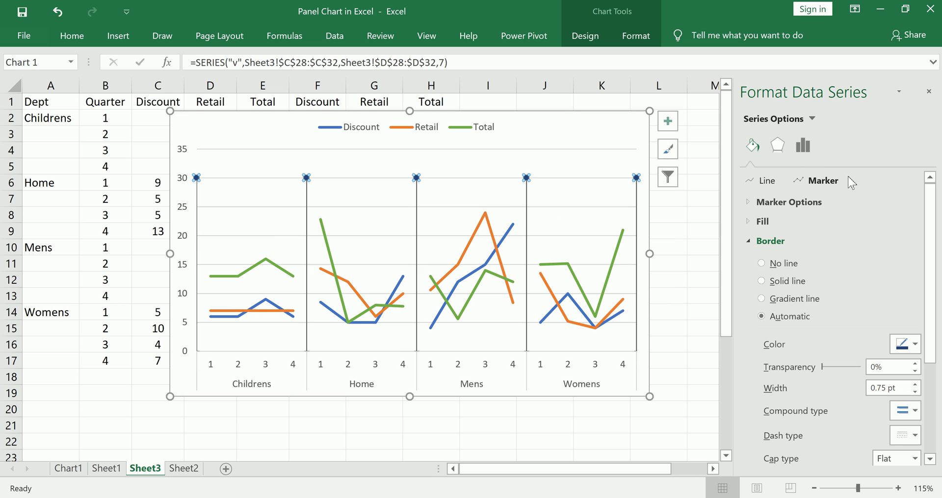
click(804, 183)
click(763, 221)
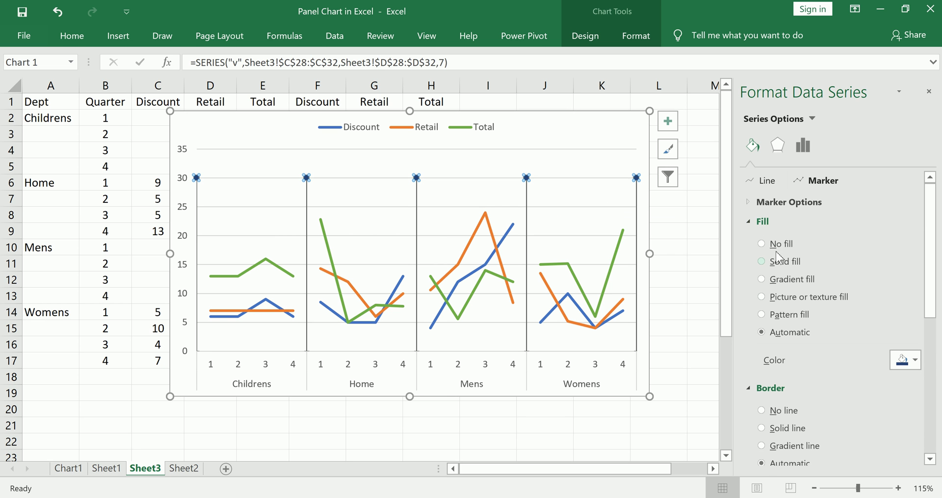
click(777, 245)
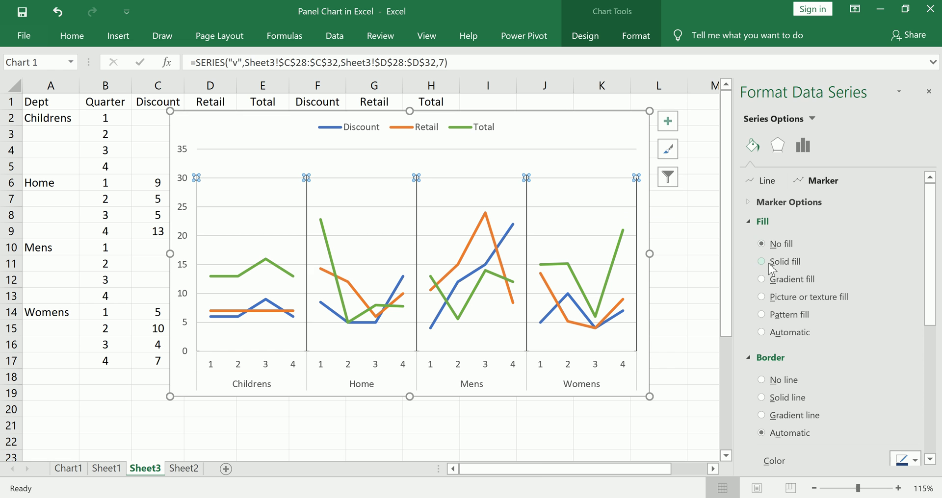
click(928, 91)
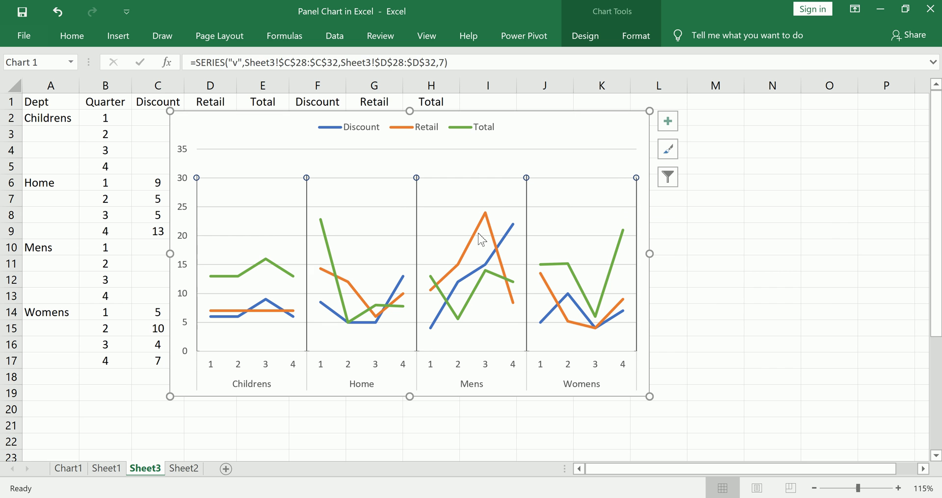
- Remove the border from the "v" series' markers by setting it to No line
click(527, 180)
right_click(526, 178)
click(587, 317)
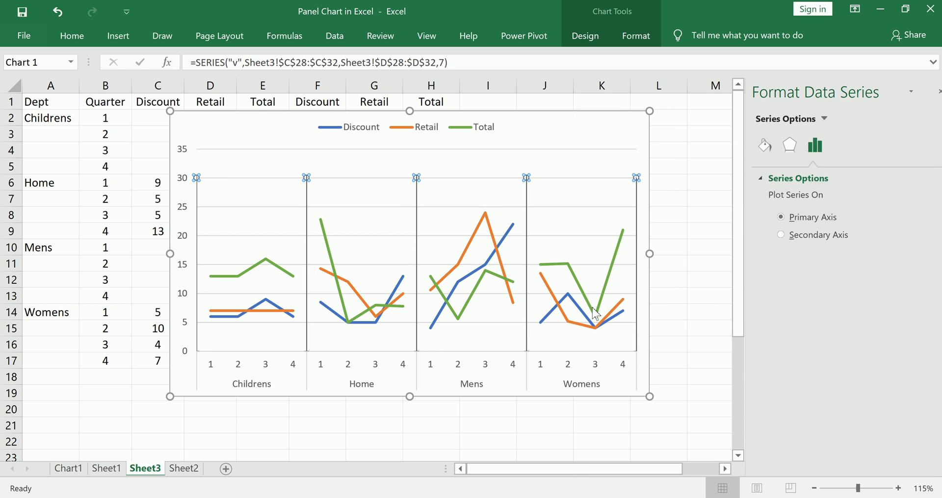
click(784, 151)
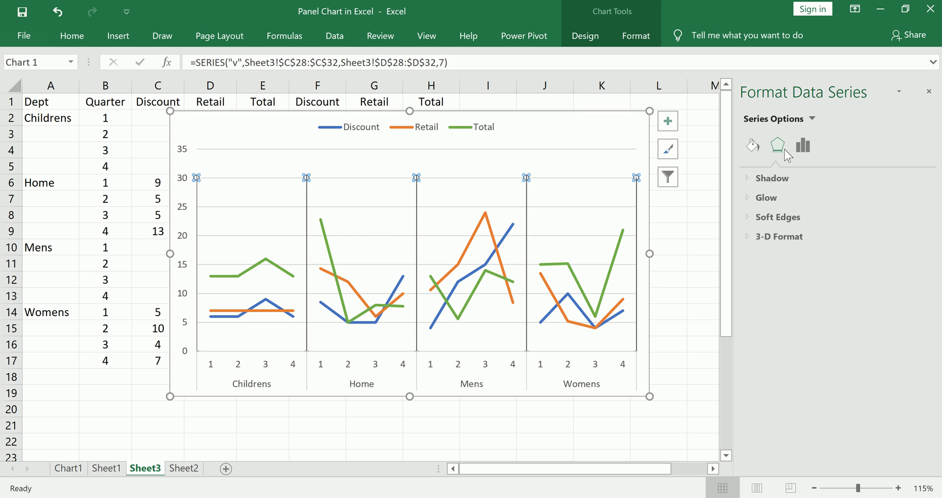
click(752, 145)
click(809, 180)
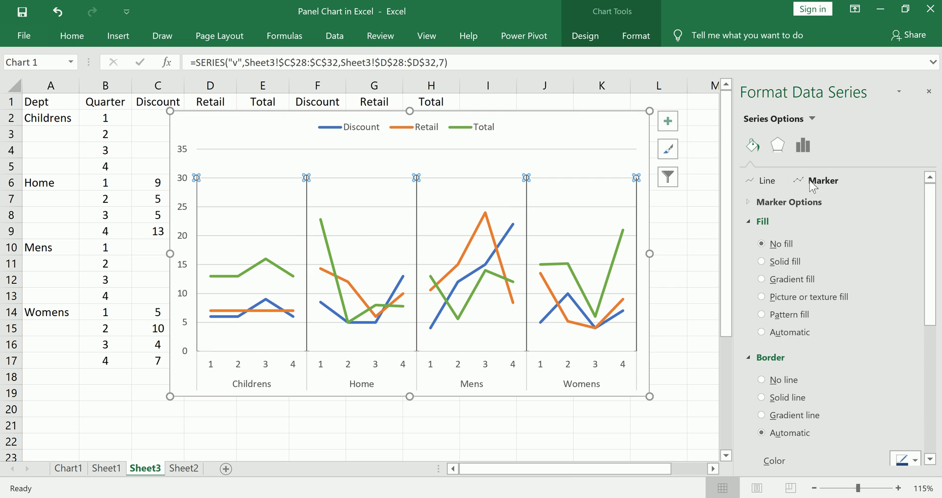
scroll(787, 334, down, 1)
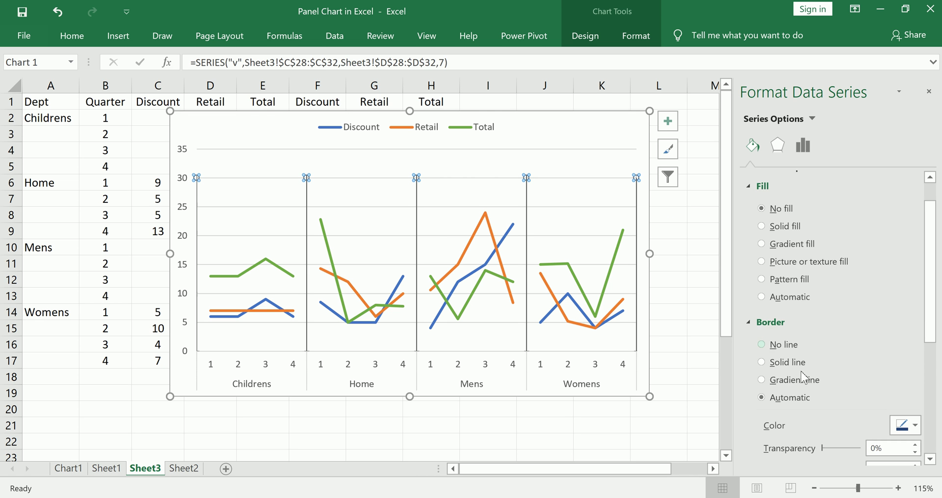
click(781, 346)
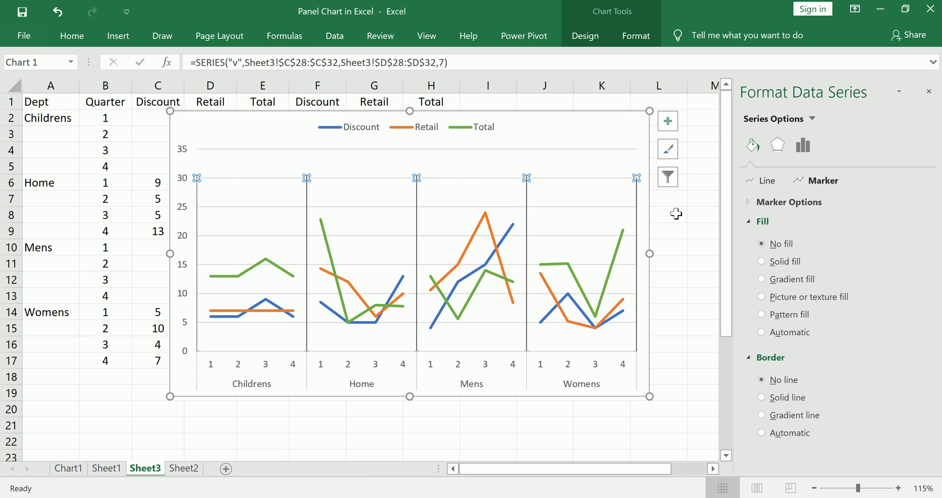
click(613, 169)
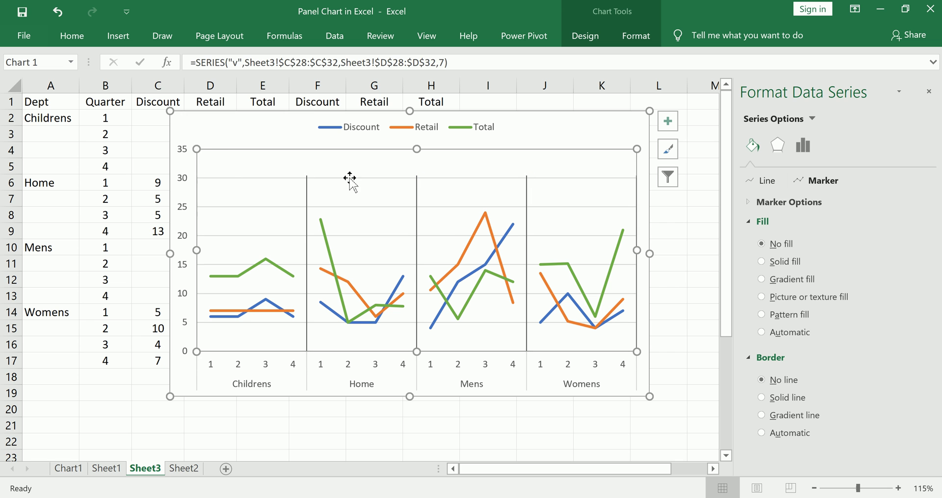
click(185, 136)
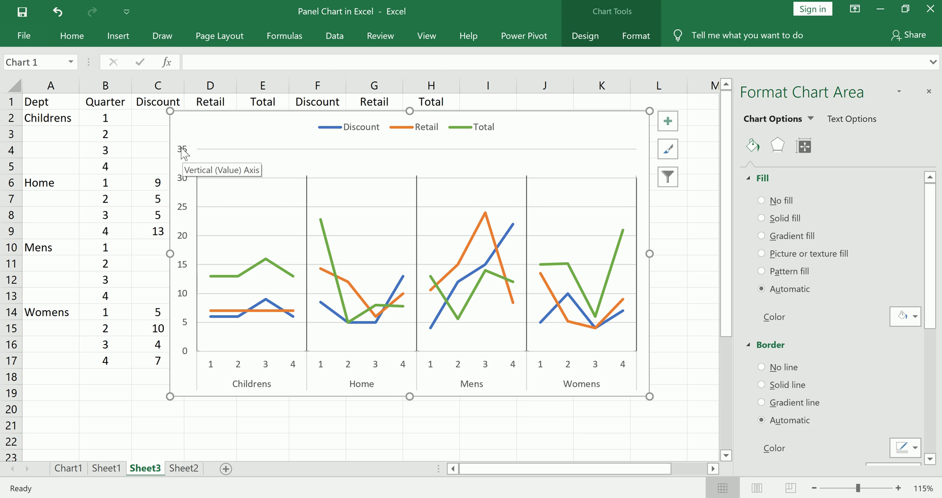
mouse_move(165, 140)
mouse_down()
mouse_move(201, 155)
mouse_move(156, 170)
mouse_move(164, 142)
mouse_up()
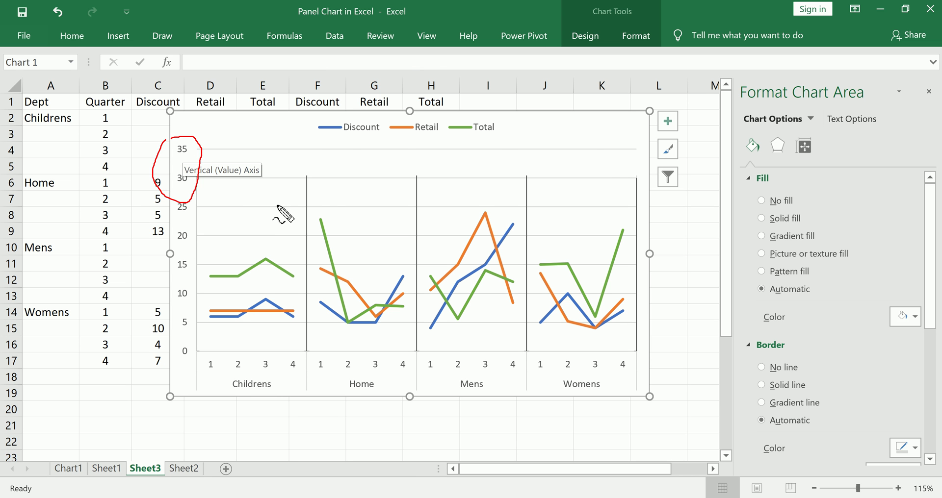
mouse_move(310, 144)
mouse_down()
mouse_move(586, 148)
mouse_move(352, 201)
mouse_up()
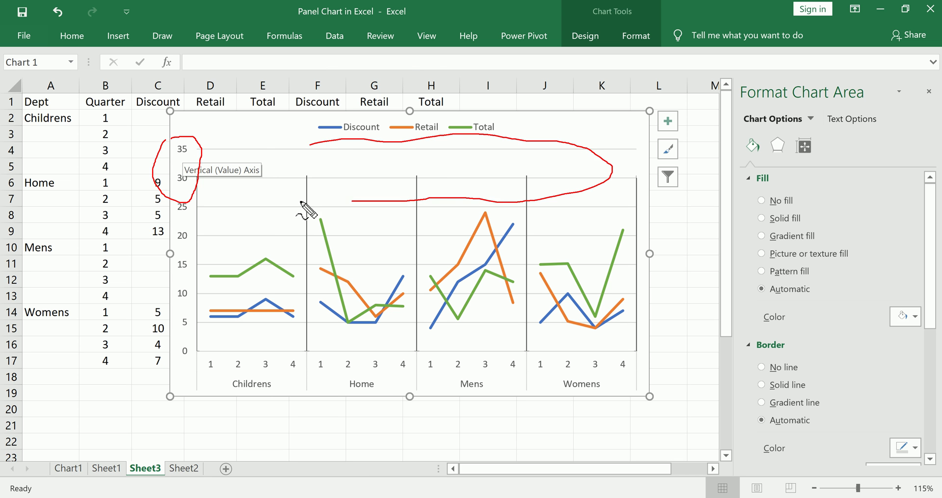
key(Escape)
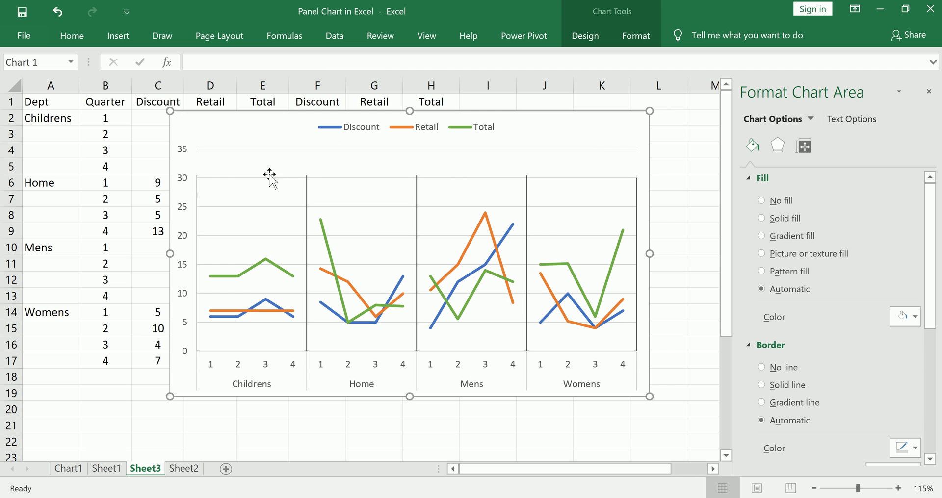
- Set the maximum bound of the chart's vertical value axis to 30 and deselect the chart
click(183, 182)
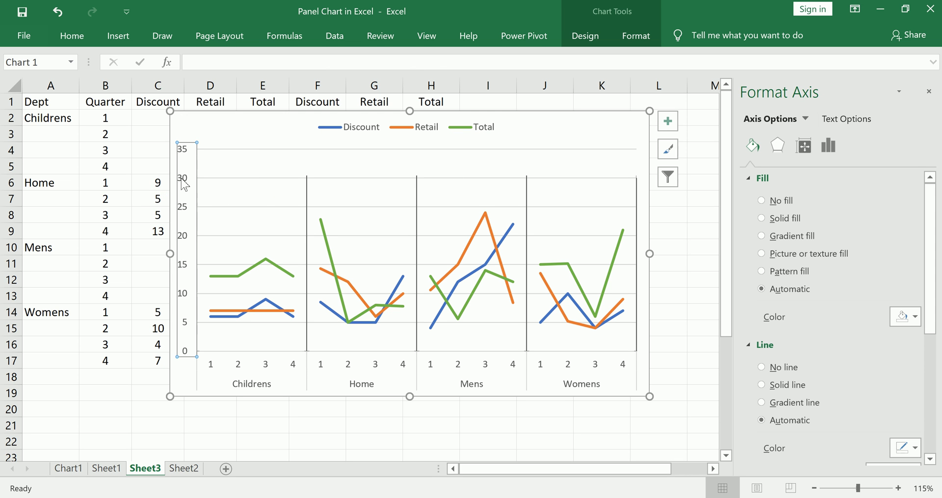
right_click(183, 182)
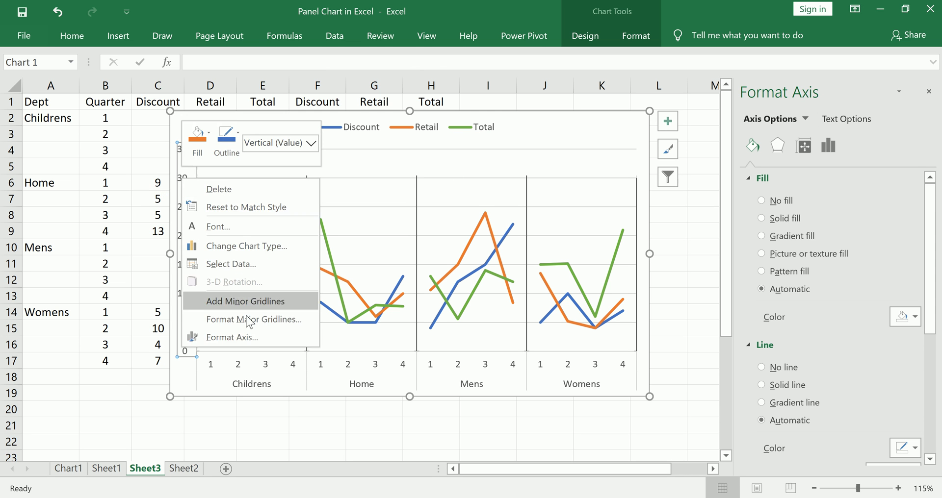
click(251, 338)
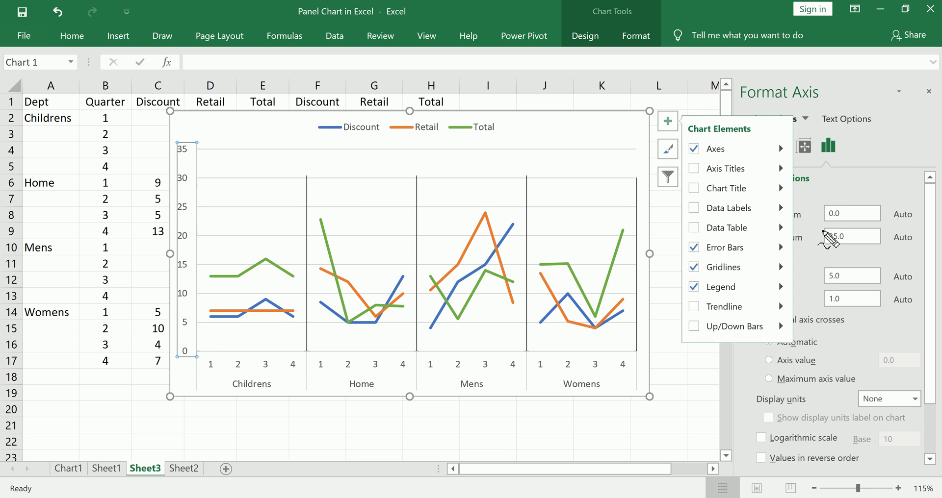
mouse_move(824, 230)
mouse_down()
mouse_move(892, 238)
mouse_move(761, 260)
mouse_move(796, 232)
mouse_up()
key(Escape)
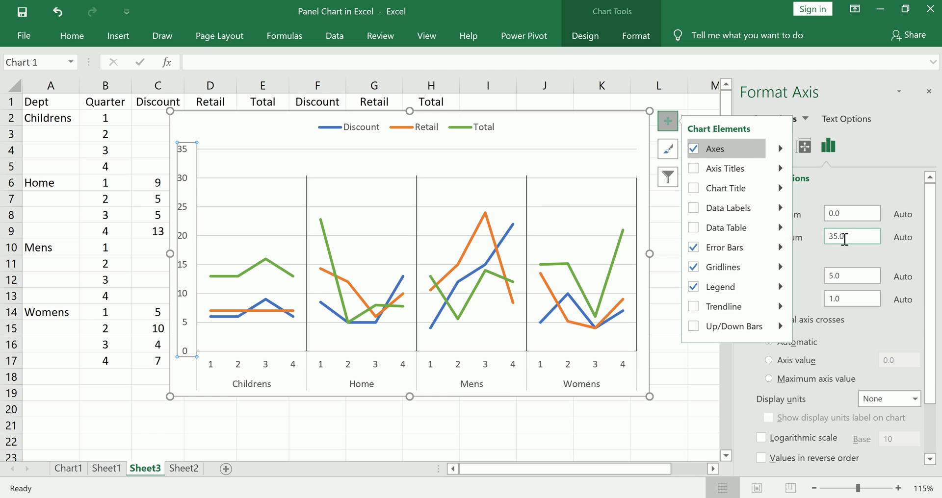
click(835, 236)
drag(857, 241, 838, 241)
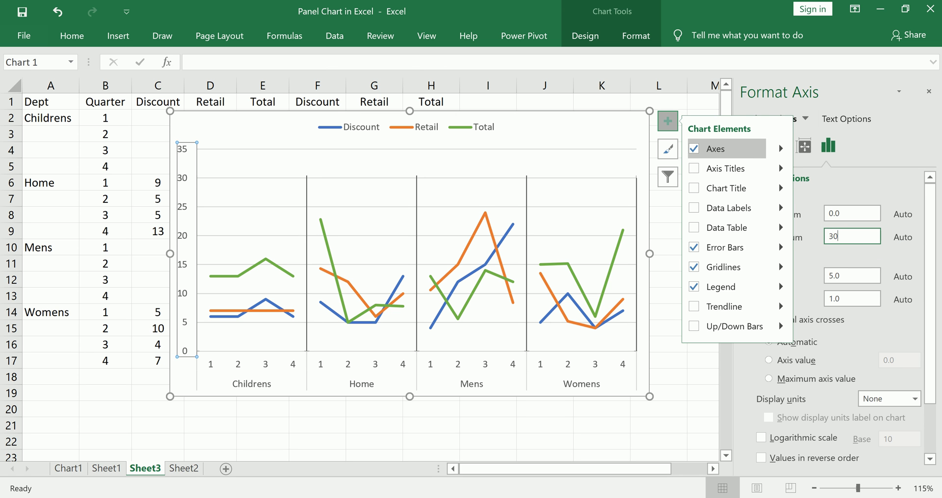
key(Return)
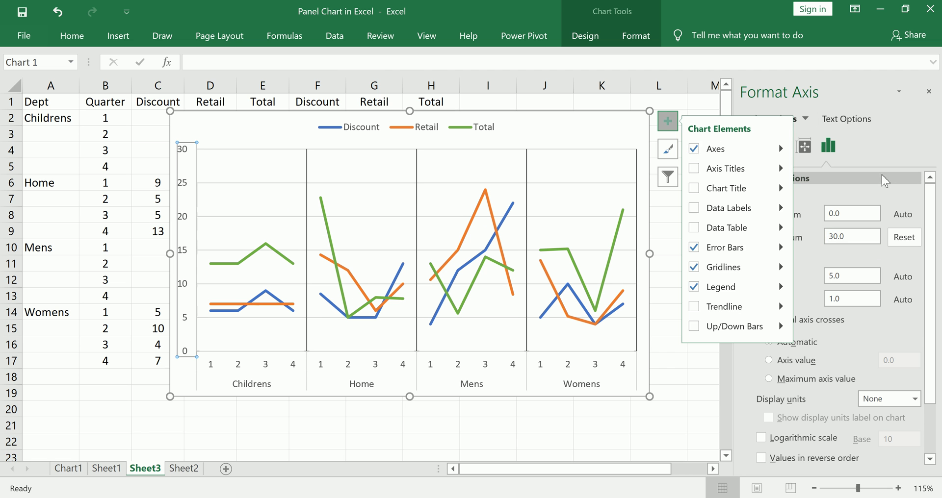
click(668, 121)
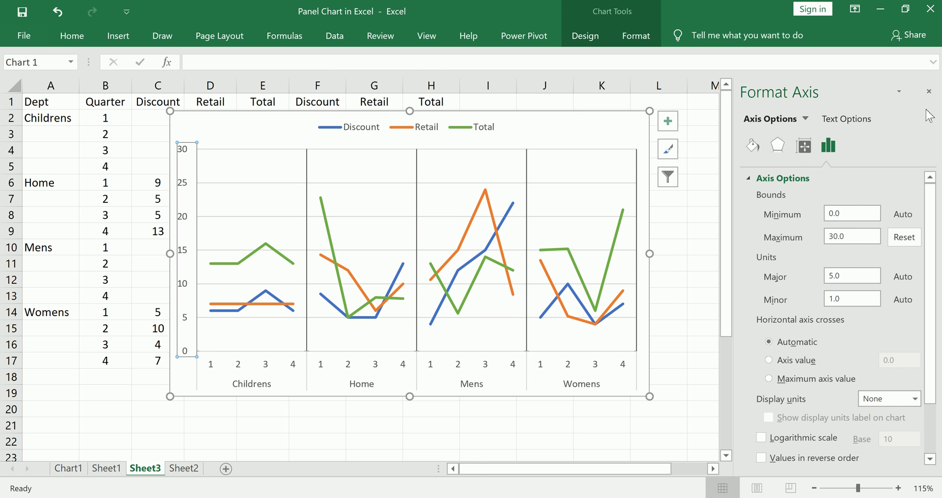
click(930, 92)
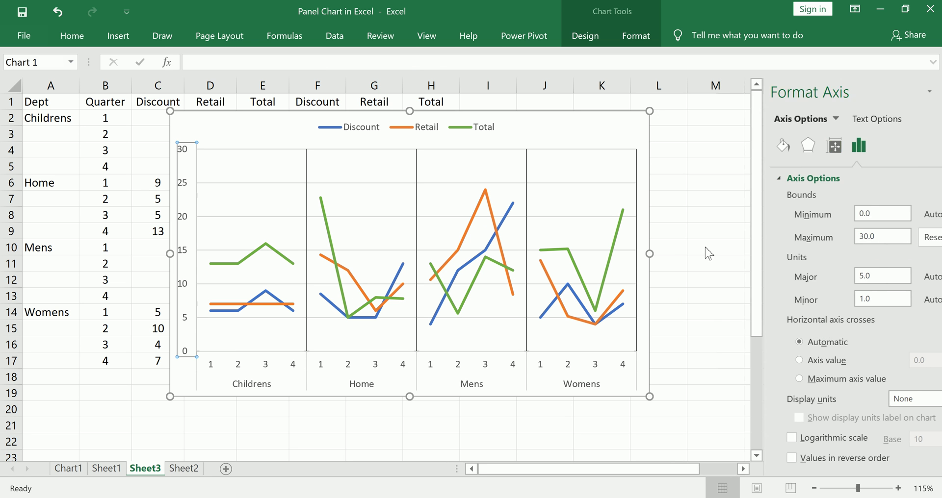
click(724, 318)
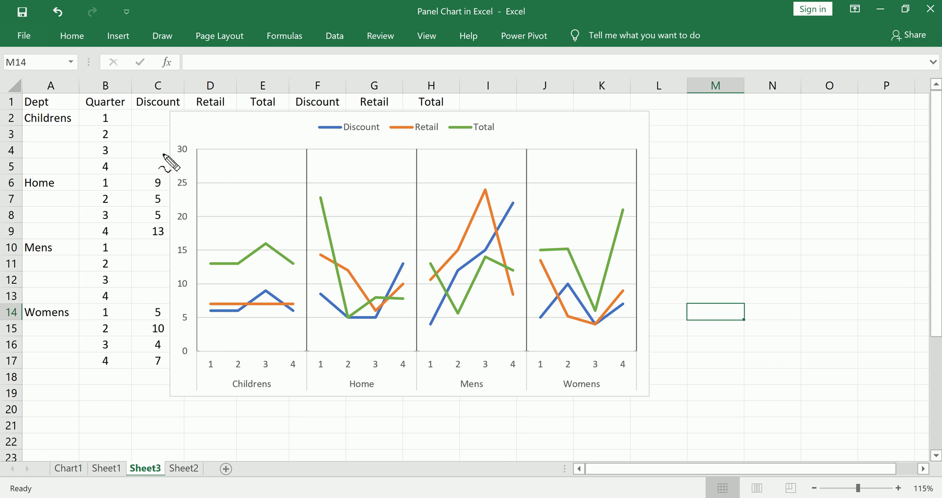
mouse_move(158, 145)
mouse_down()
mouse_move(210, 146)
mouse_move(158, 351)
mouse_move(204, 152)
mouse_up()
key(Escape)
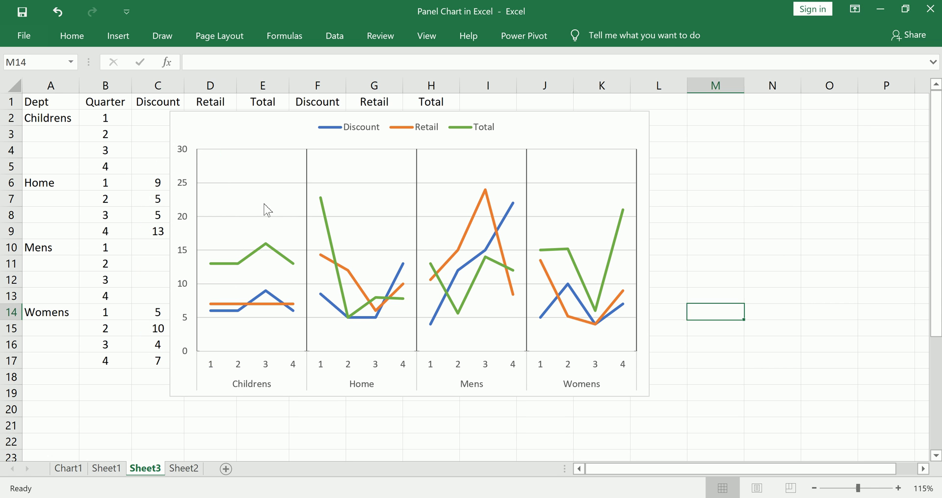